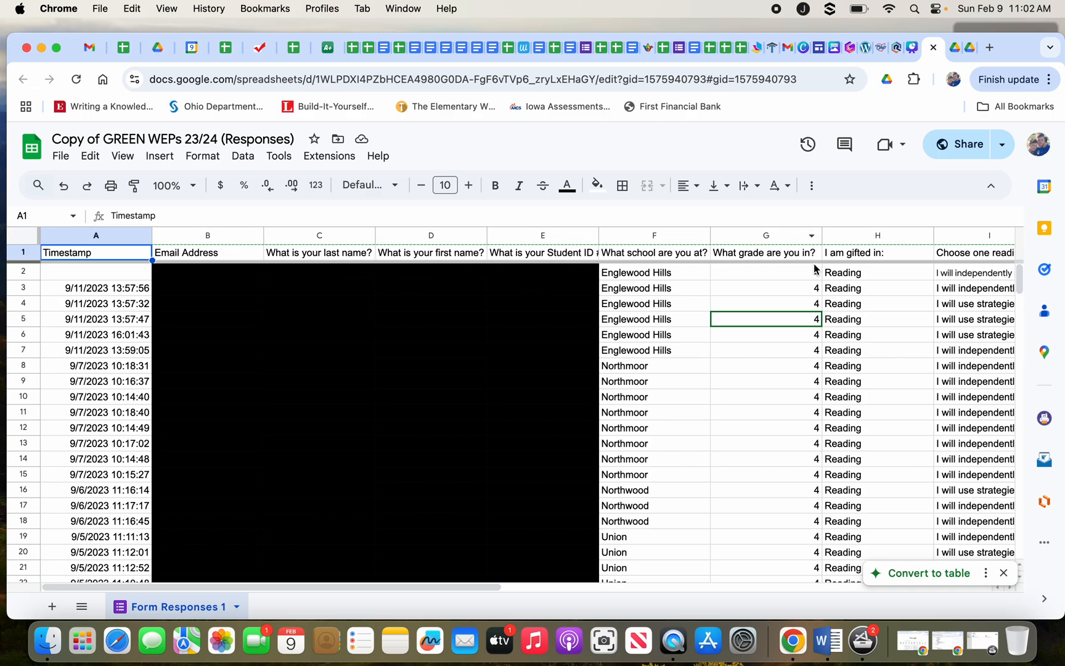
scroll(849, 259, right, 8)
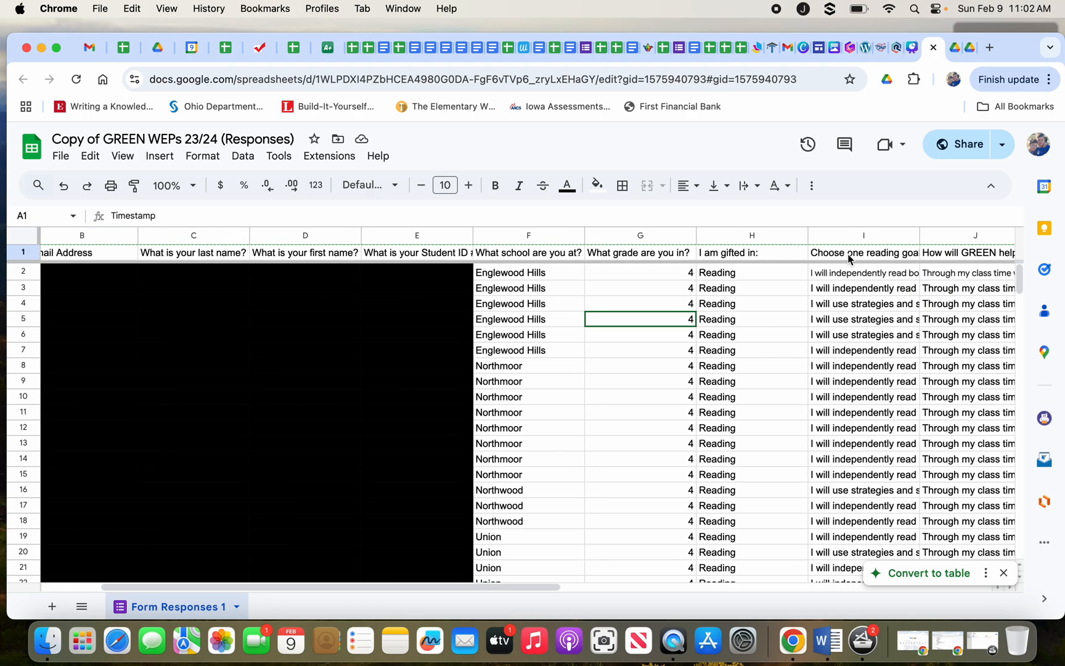
scroll(849, 259, right, 4)
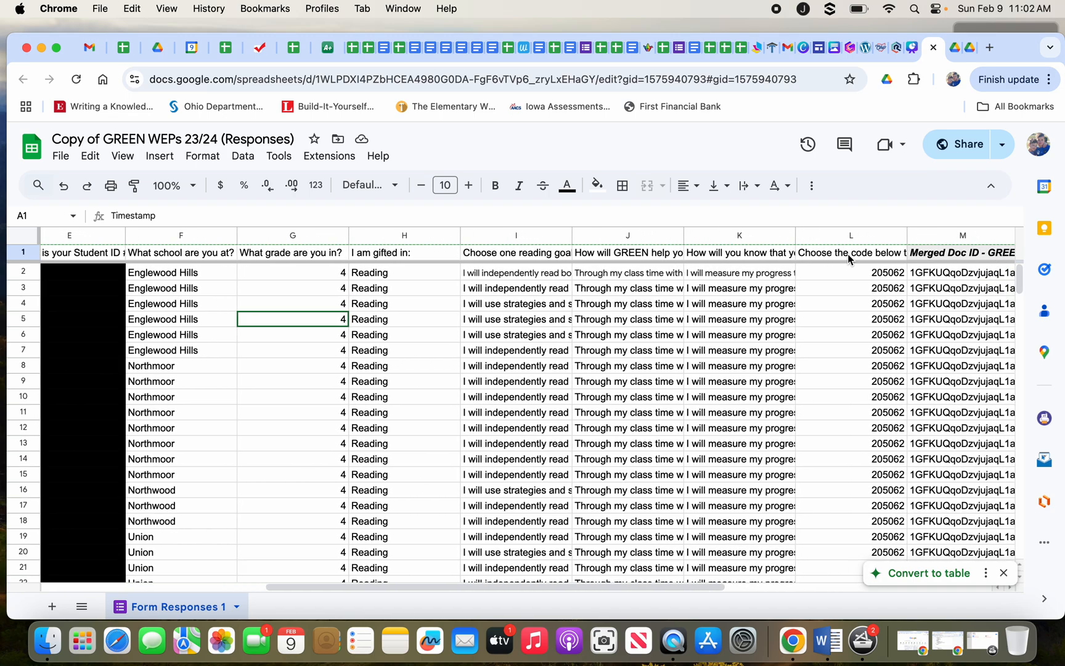
scroll(849, 259, left, 12)
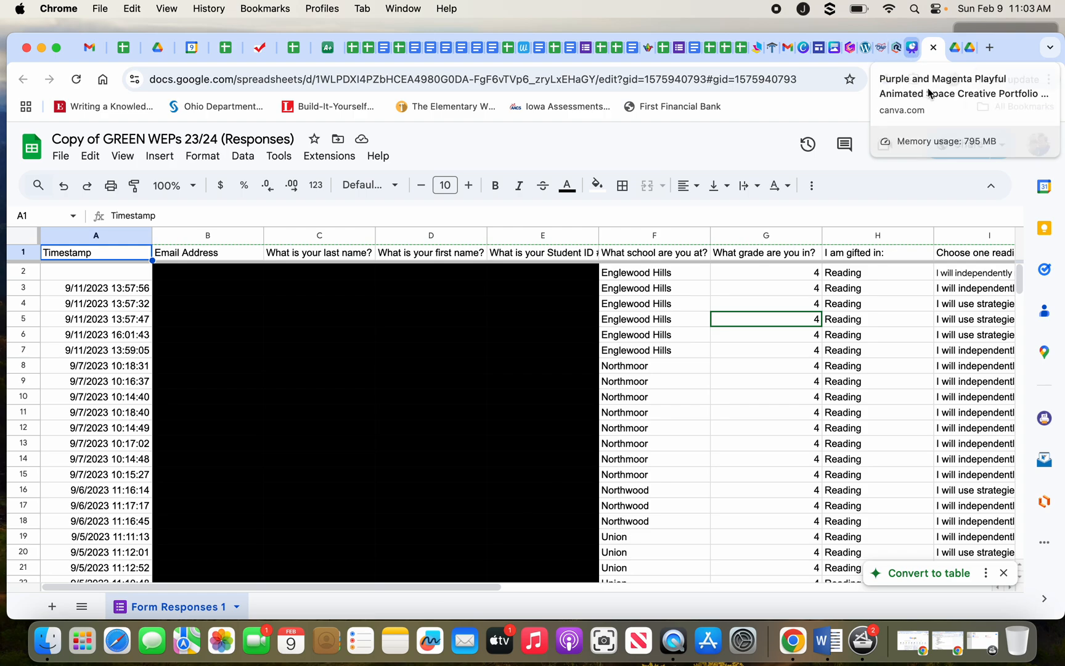
click(909, 49)
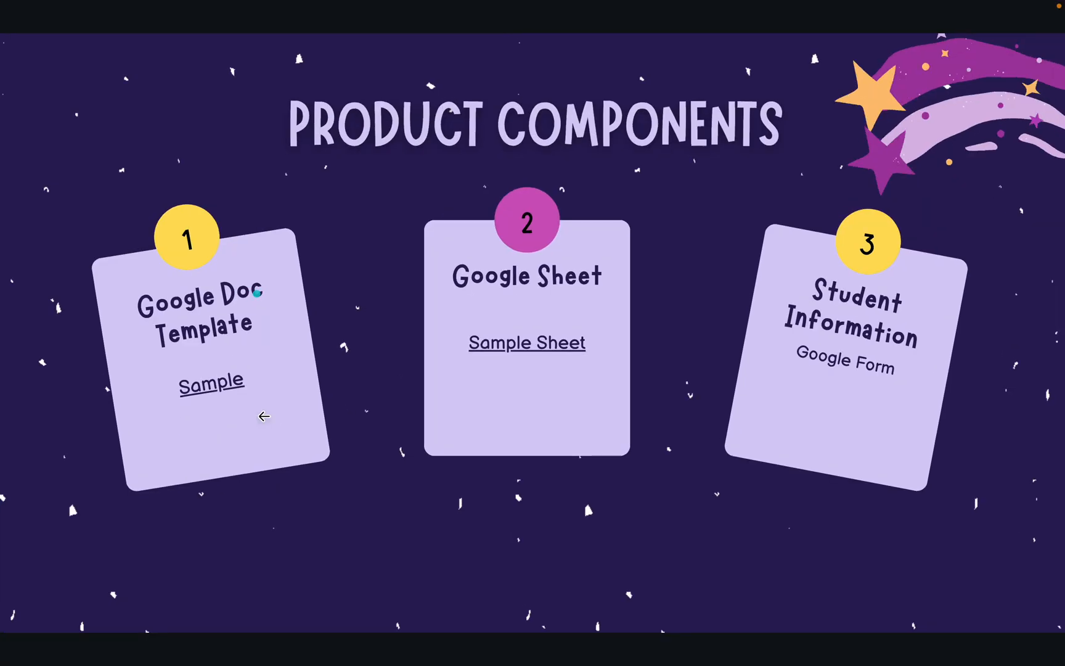
Open the 'GREEN wep form layout' template Doc from the Sample link on card 1.
click(219, 387)
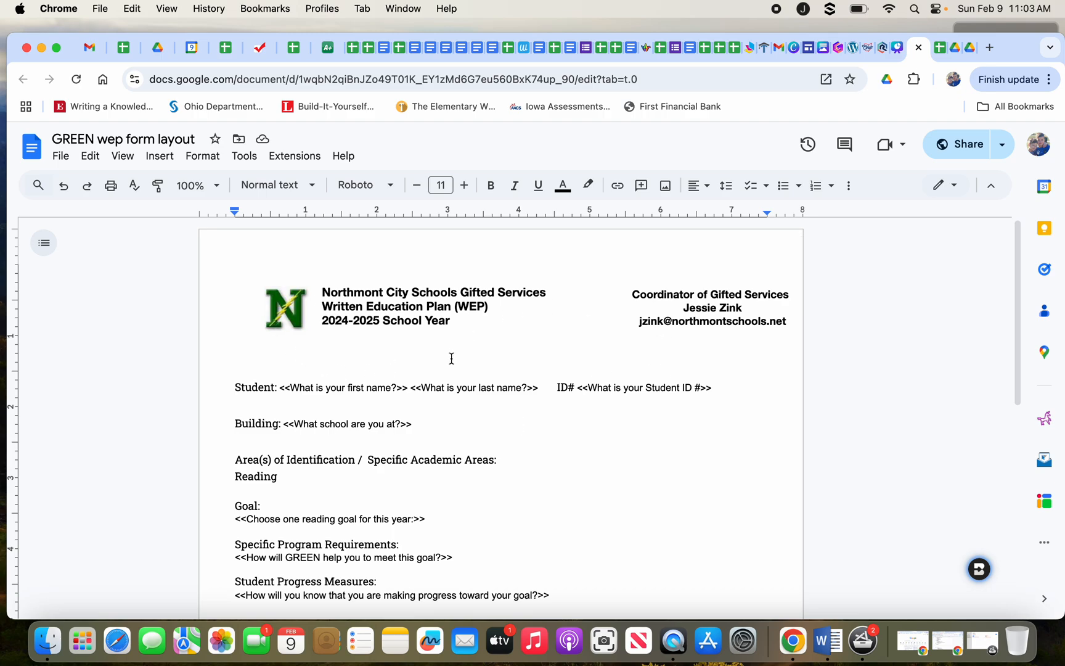
Scroll through the Doc's merge placeholders, then return to the Responses spreadsheet.
scroll(452, 358, down, 3)
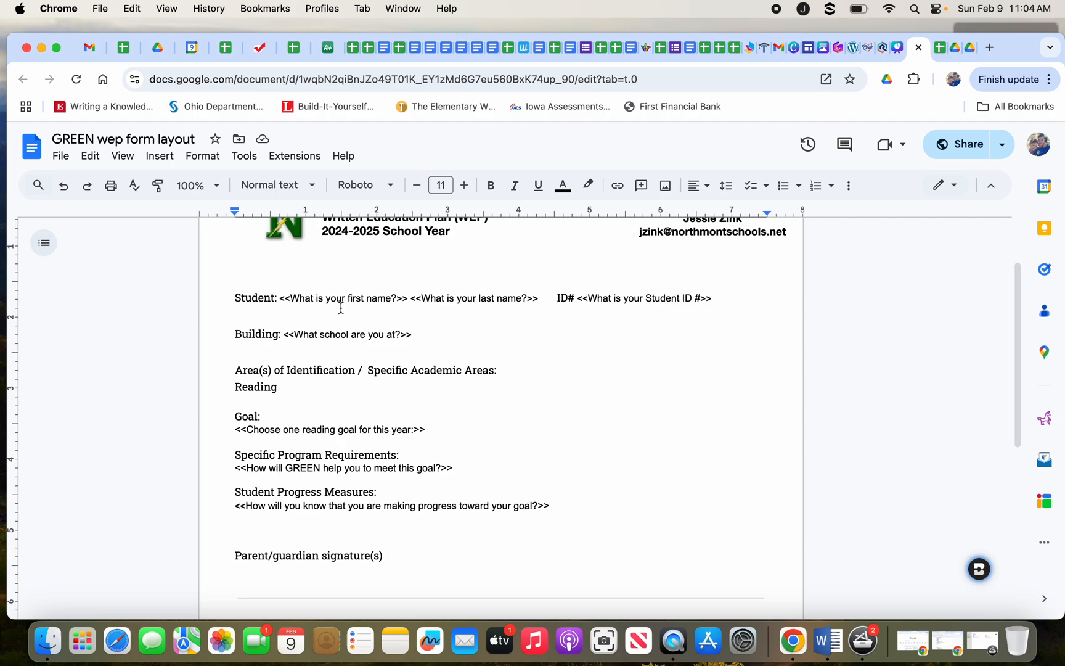
click(940, 50)
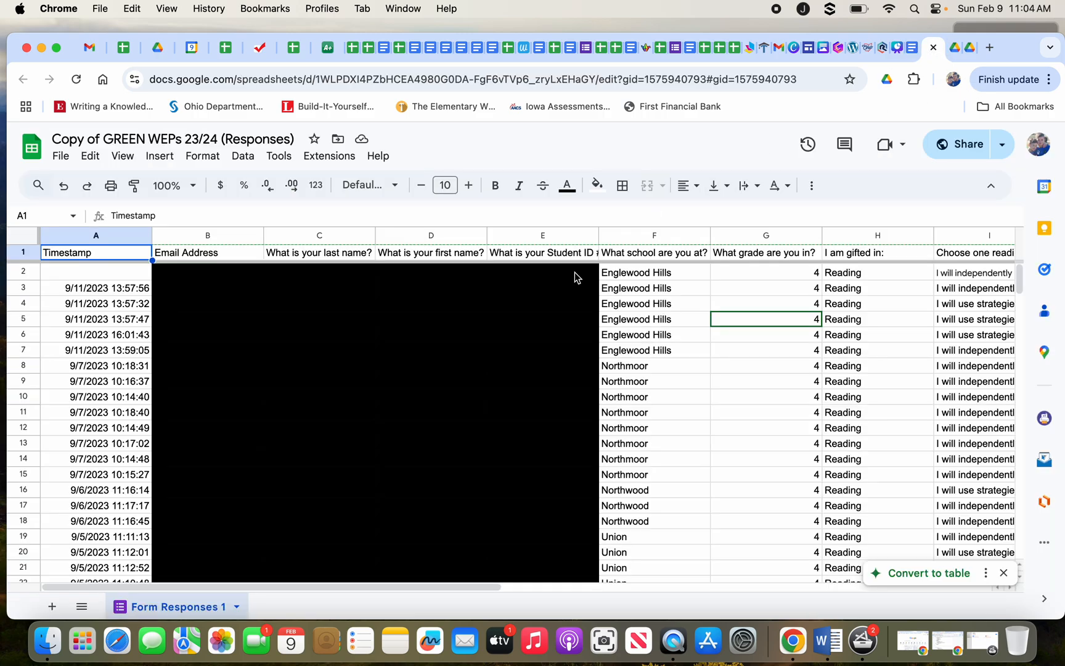
Point out the 'What is your first name?' header in D1, then revisit the template Doc.
click(404, 257)
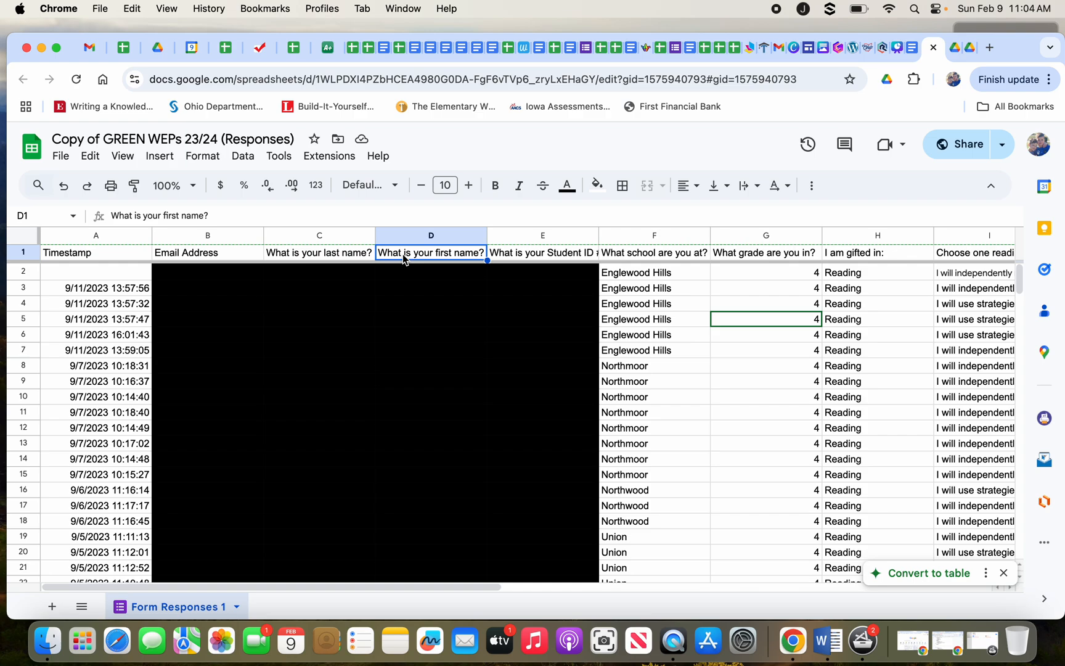
click(898, 47)
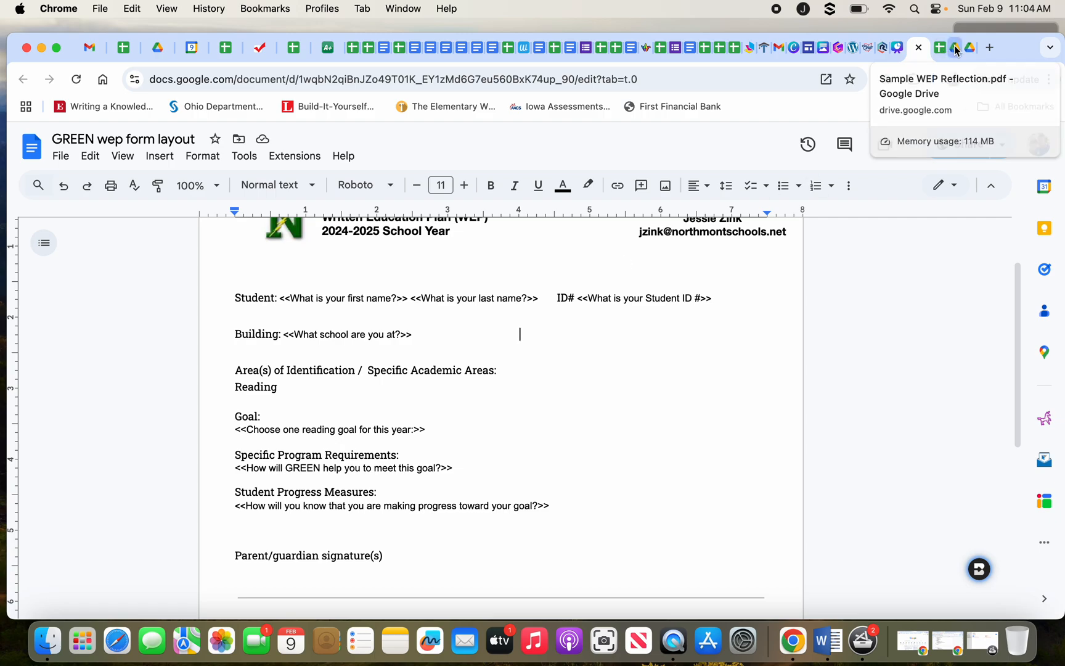
click(974, 53)
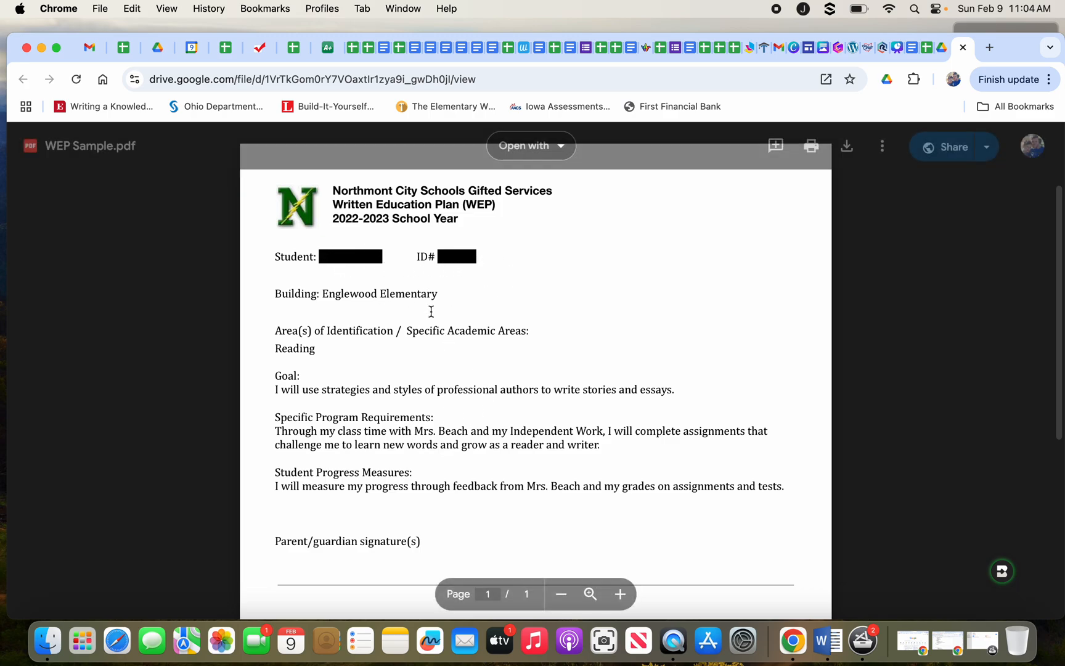
click(898, 47)
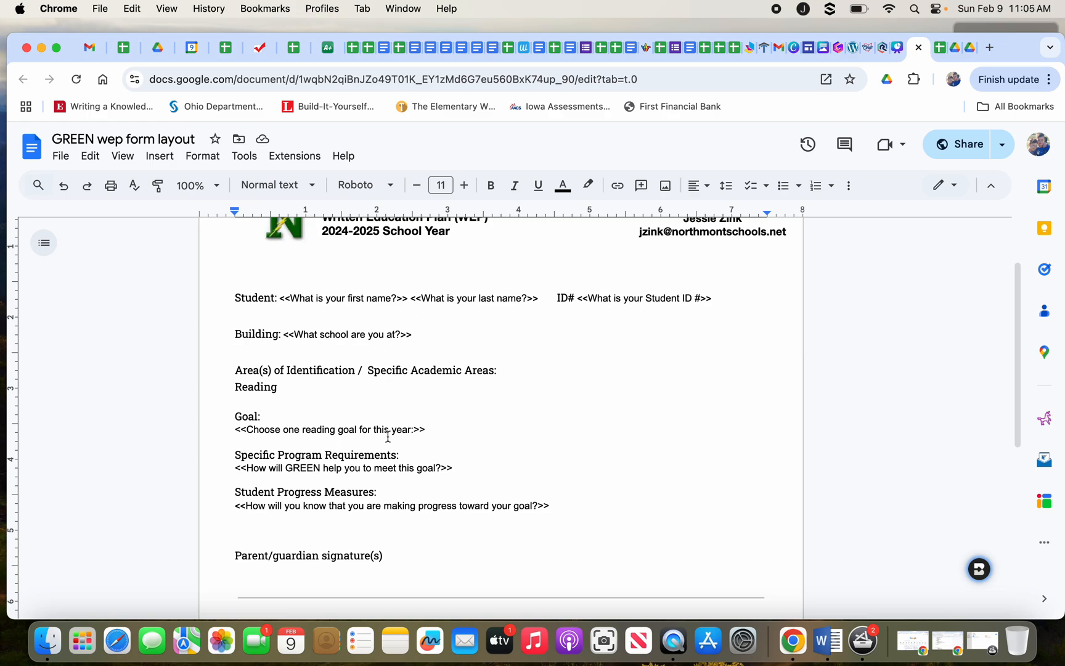
scroll(388, 437, down, 5)
scroll(388, 436, up, 7)
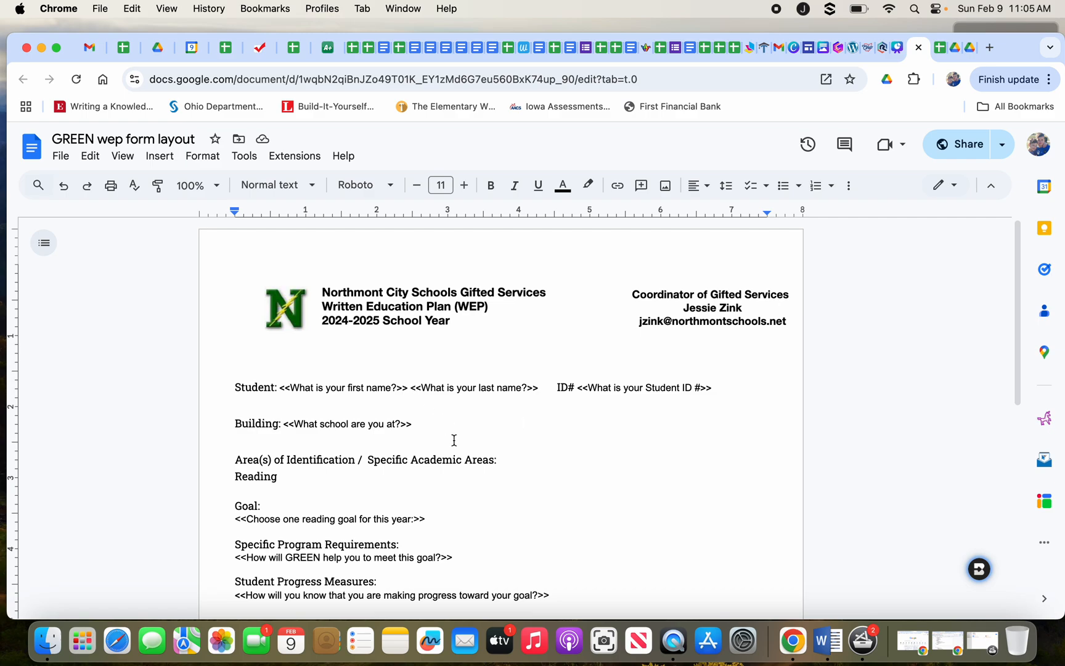
scroll(453, 440, down, 3)
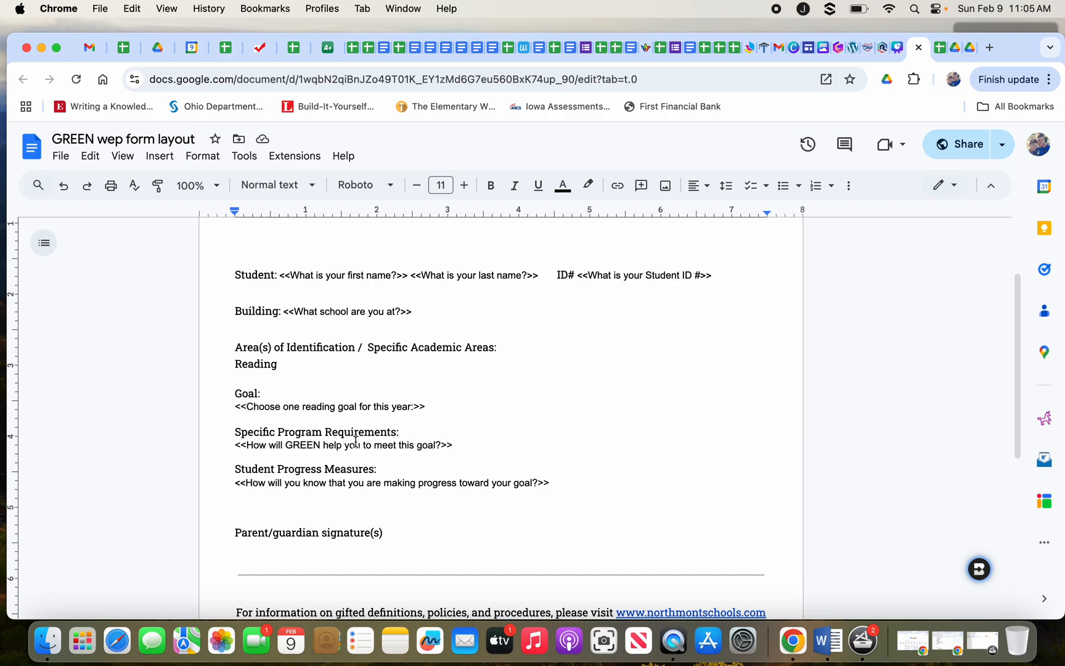
scroll(355, 442, up, 3)
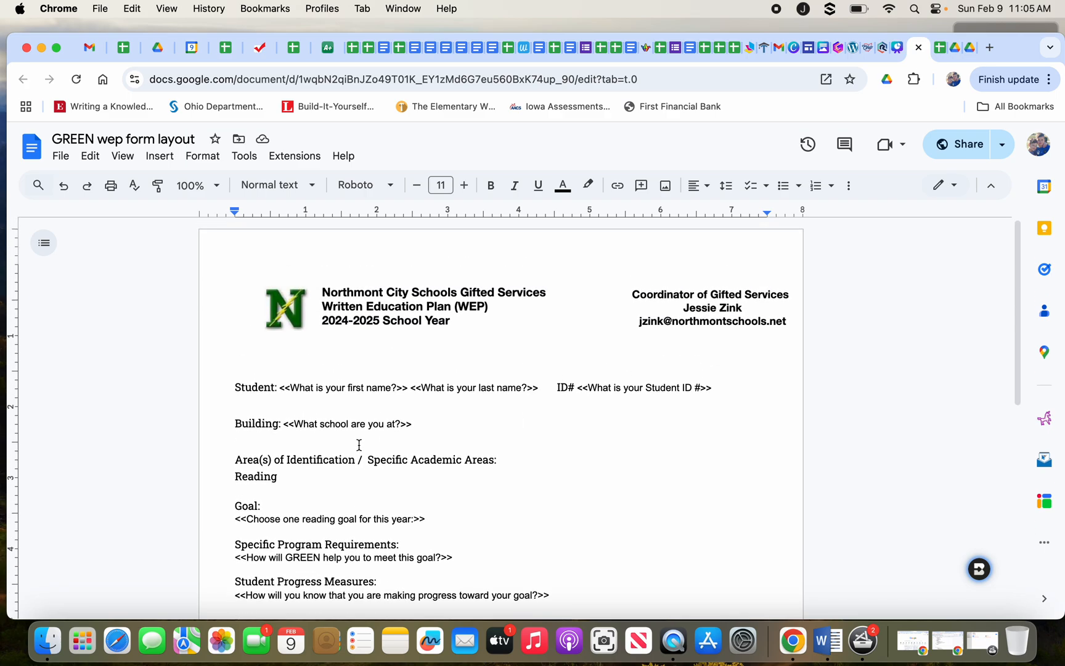
scroll(359, 445, down, 6)
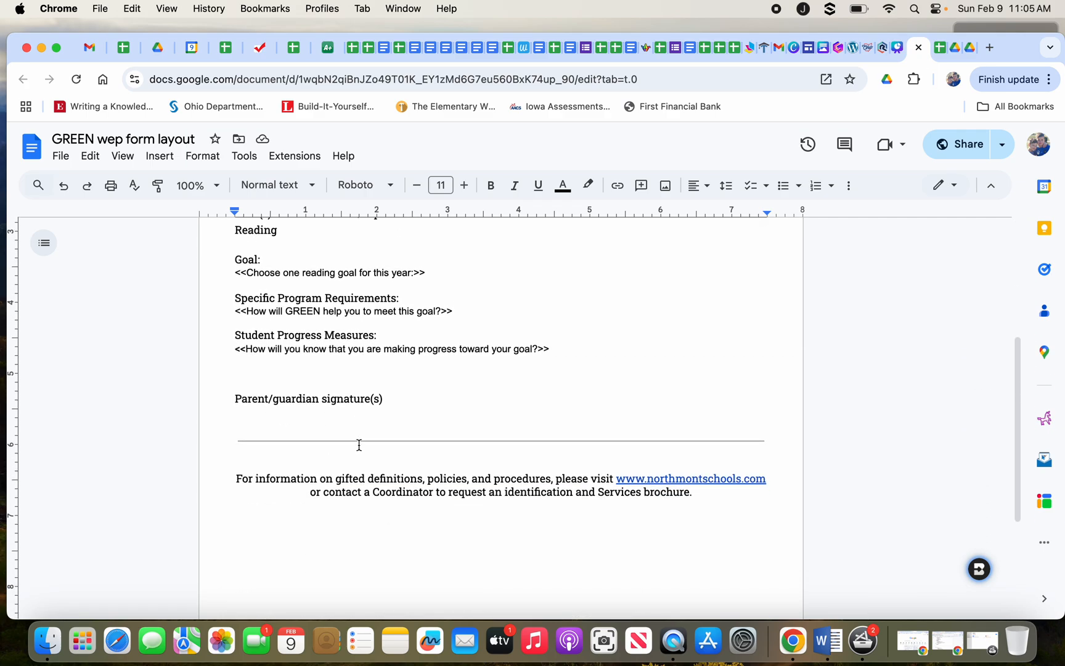
scroll(359, 445, up, 6)
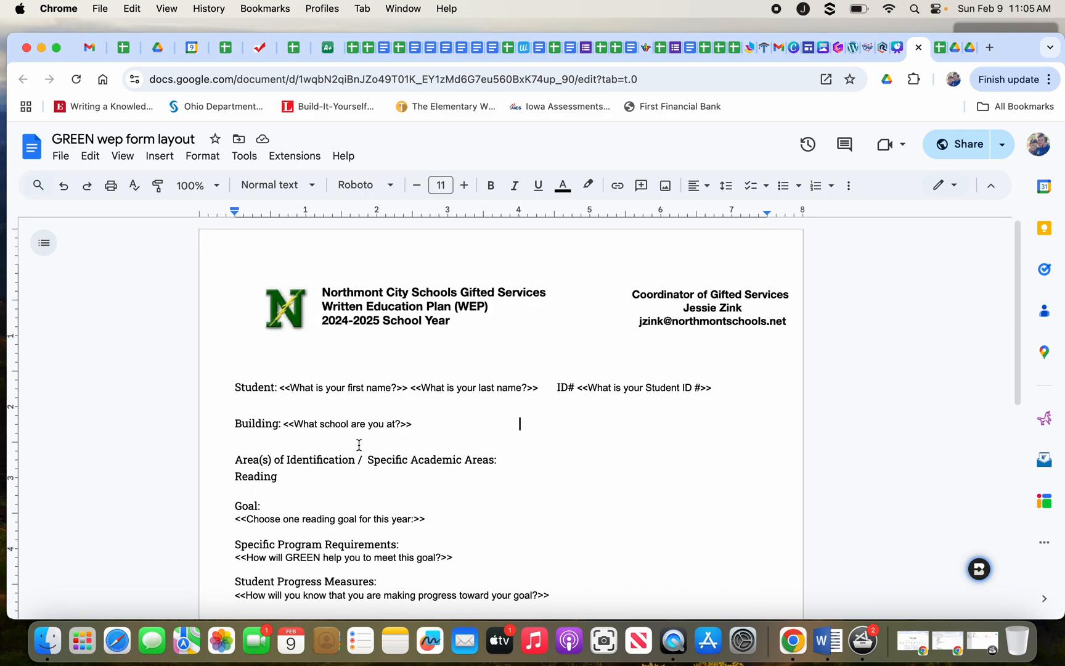
Advance the Canva deck to 'The Magic of Autocrat' slide on Single versus Multiple output.
click(901, 50)
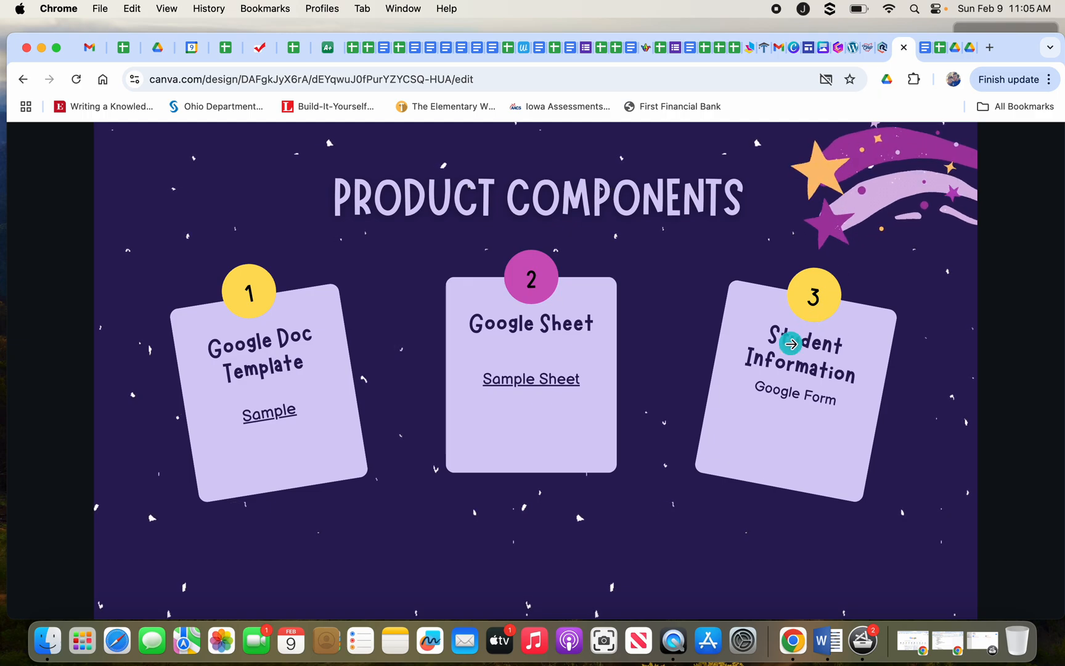
click(791, 344)
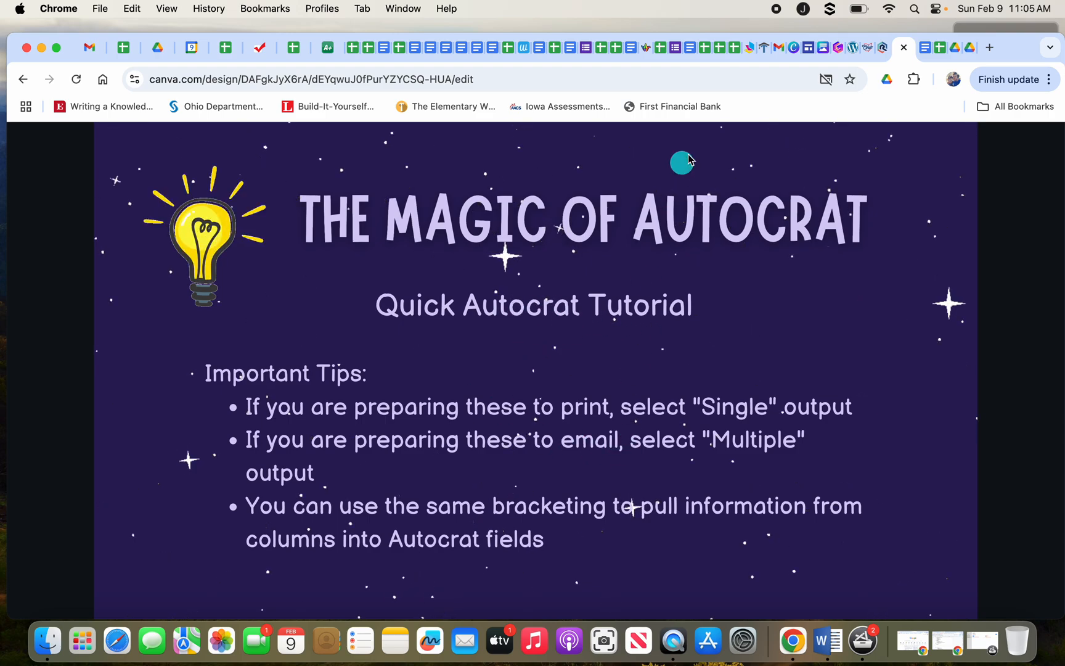
click(936, 50)
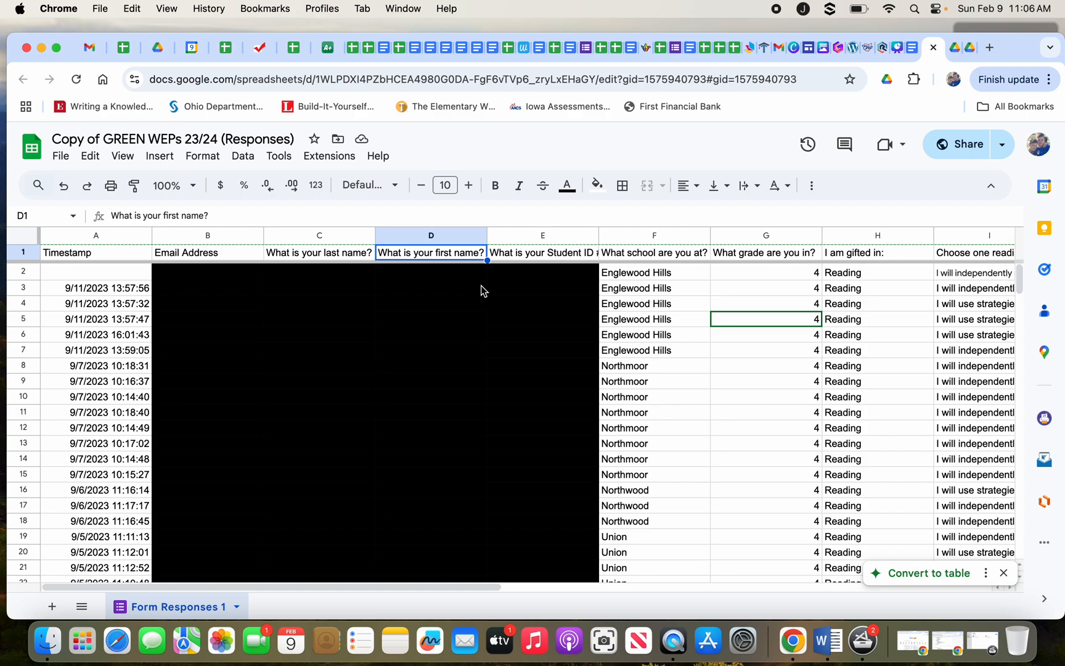
Browse the Extensions > Autocrat submenu and Chrome's menus, then start a new Google tab.
click(350, 161)
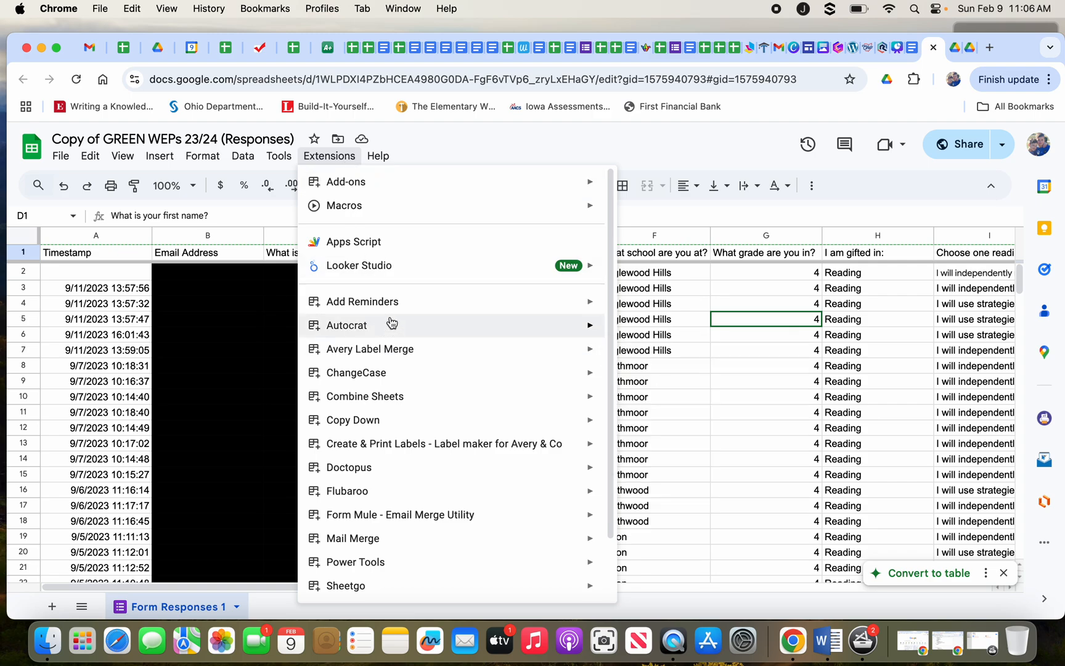
mouse_move(391, 325)
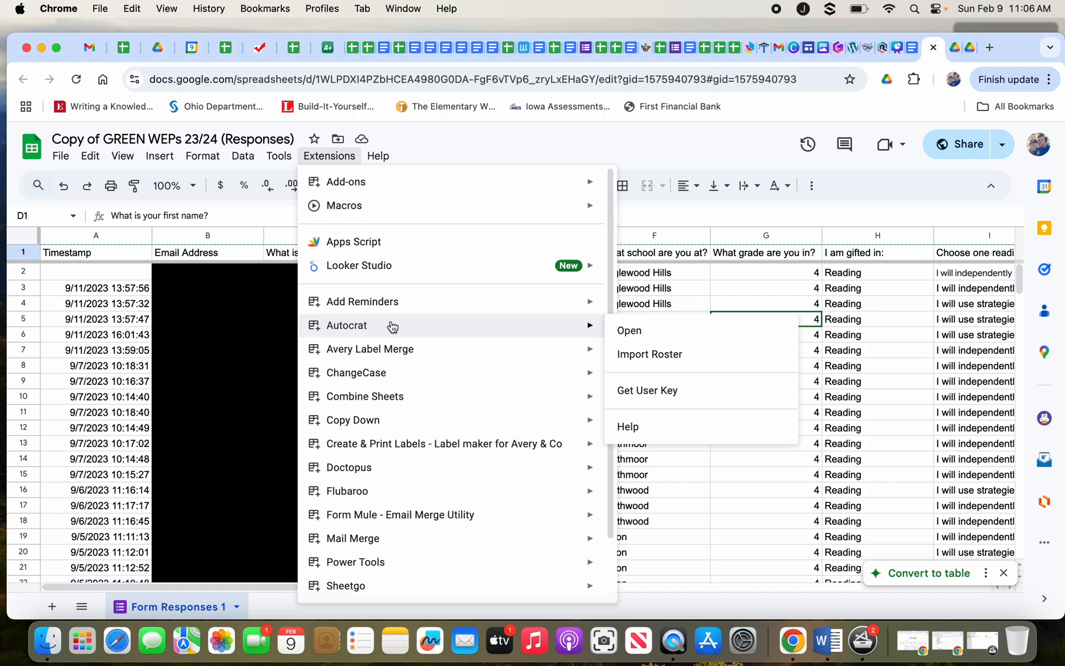
click(395, 7)
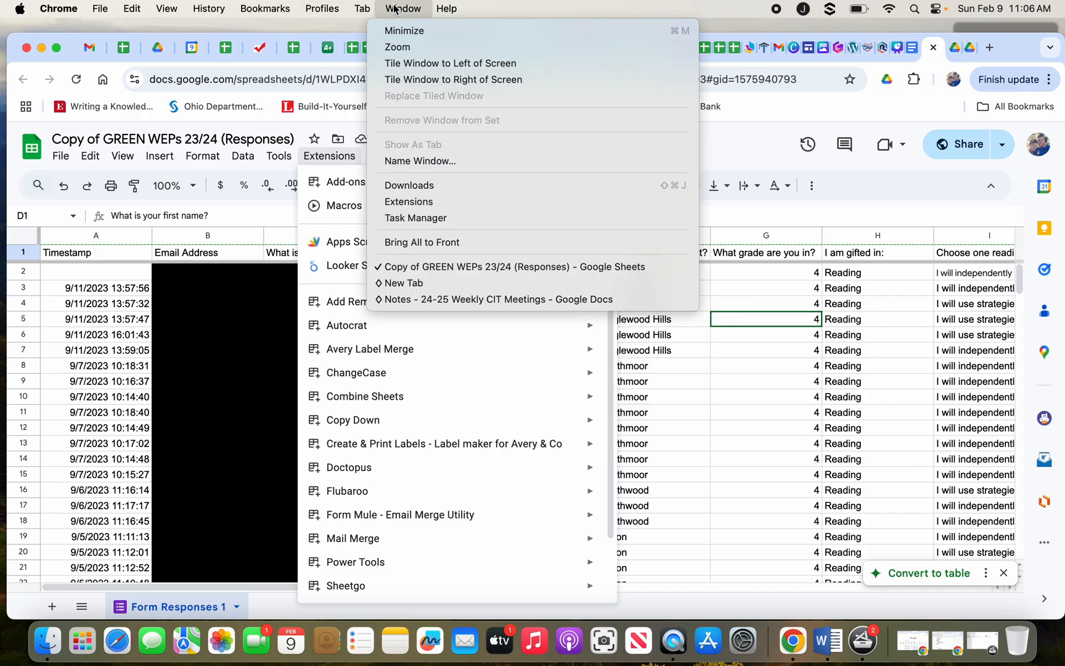
mouse_move(364, 7)
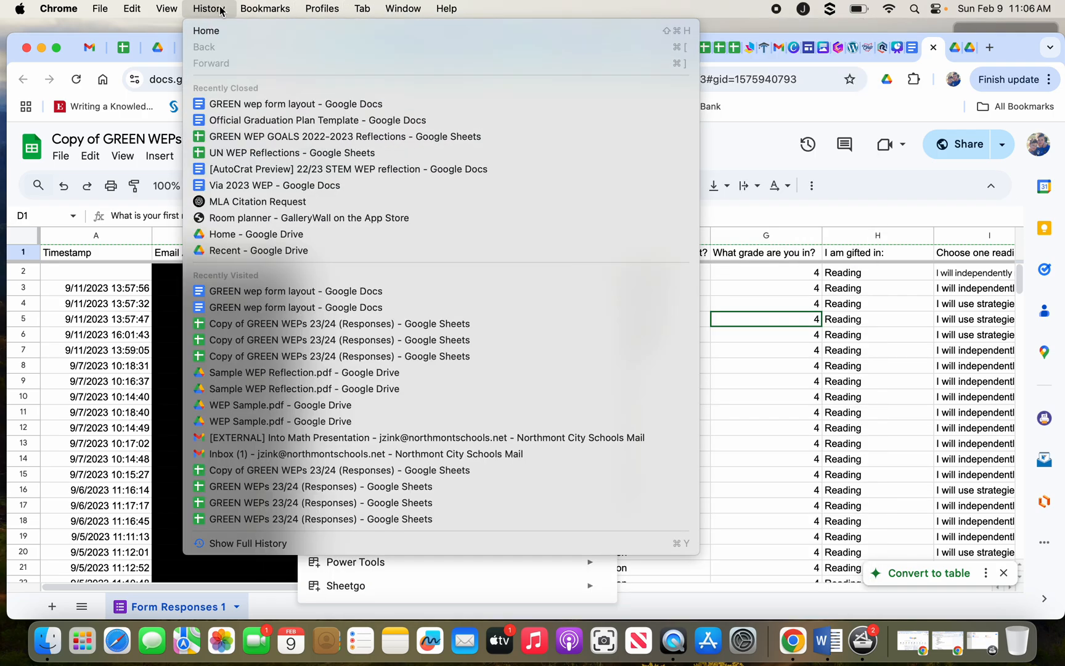
mouse_move(267, 8)
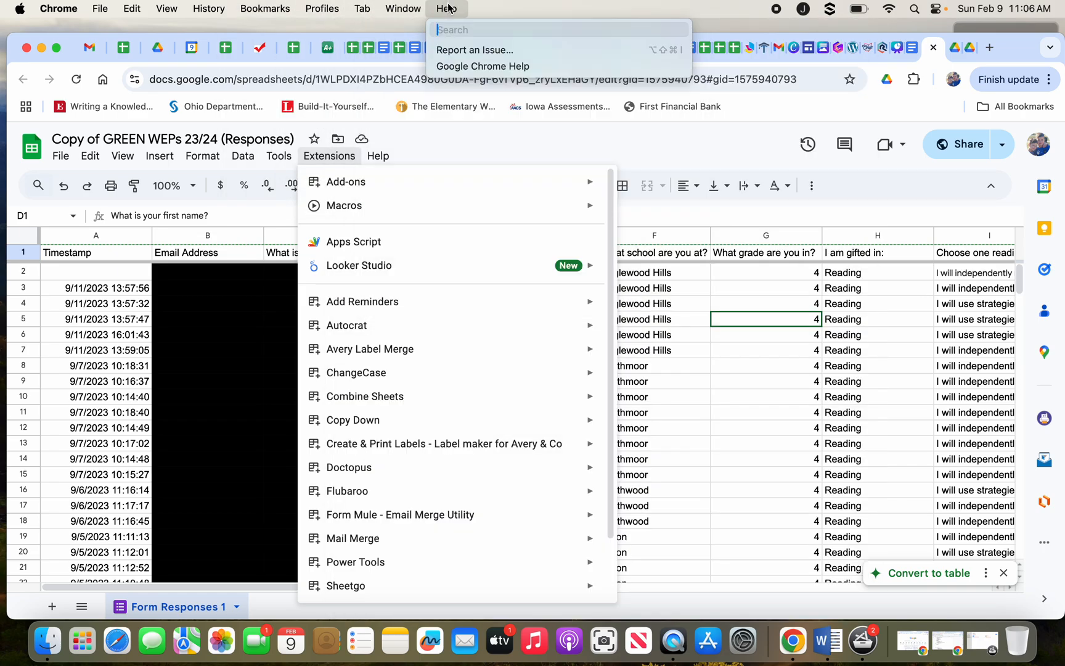
click(550, 19)
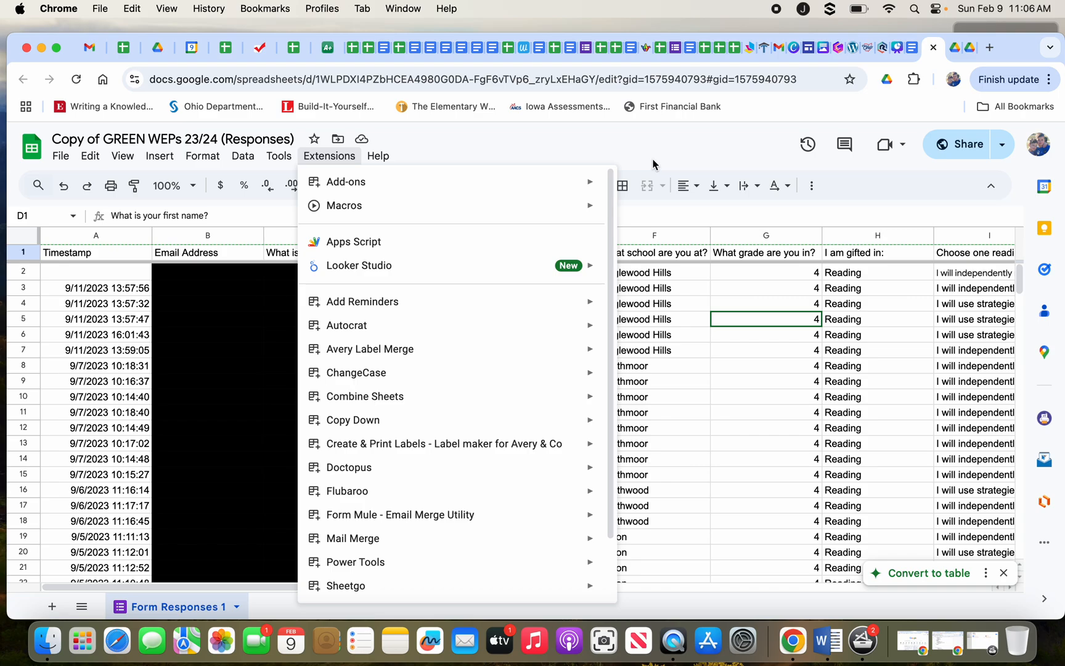
click(993, 48)
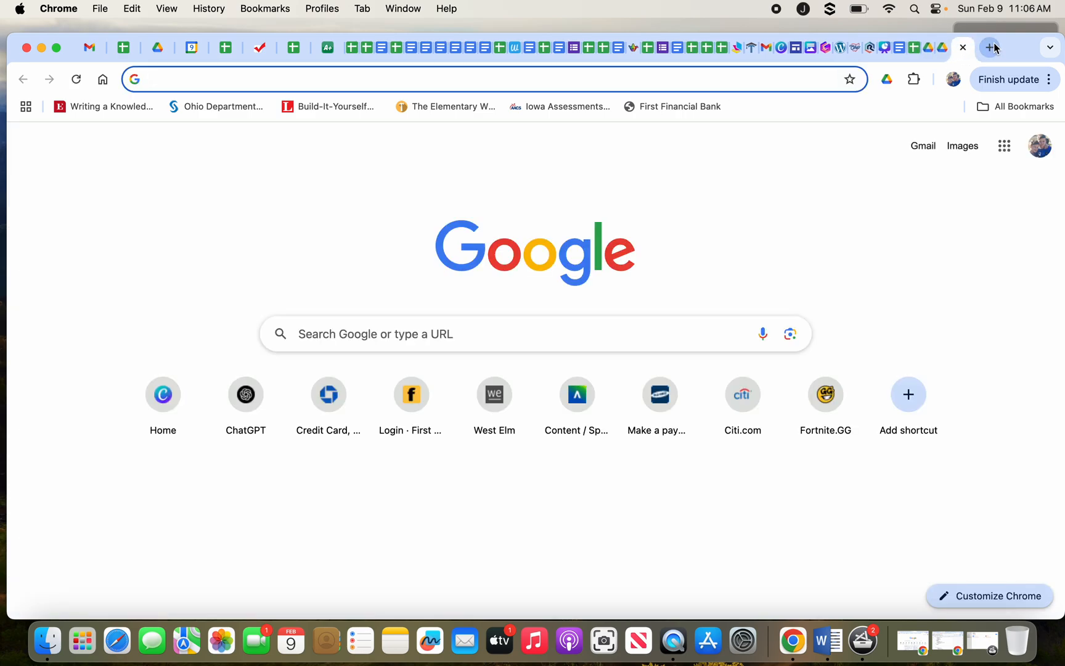
Search 'add autocrat to google' and open the Autocrat Google Workspace Marketplace listing.
text(add aut)
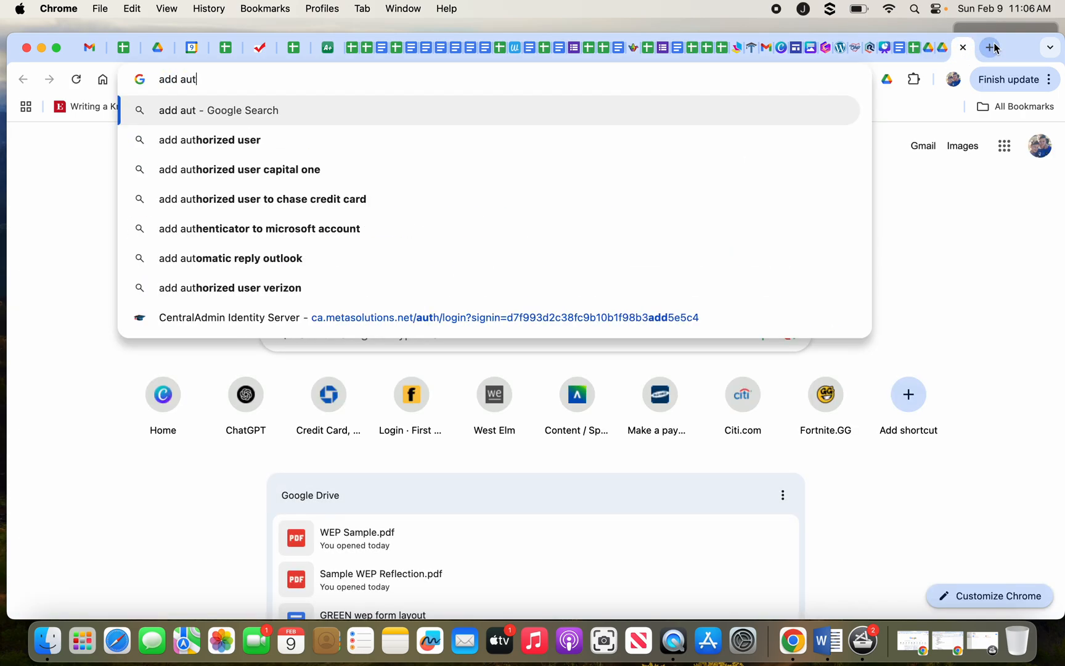
text(ocrat )
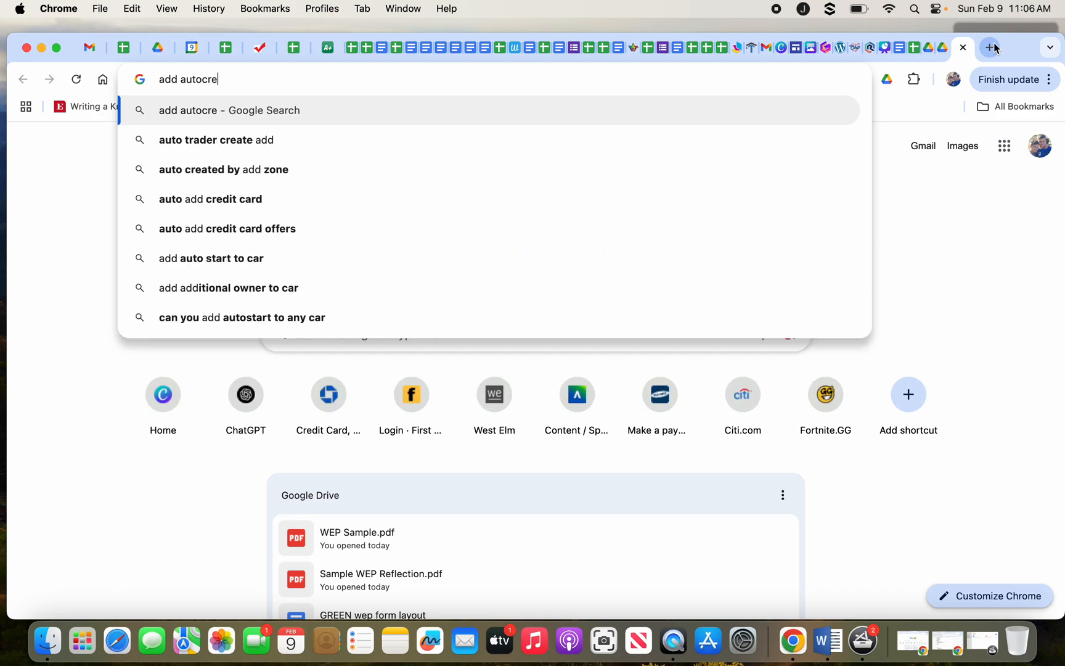
text(to google)
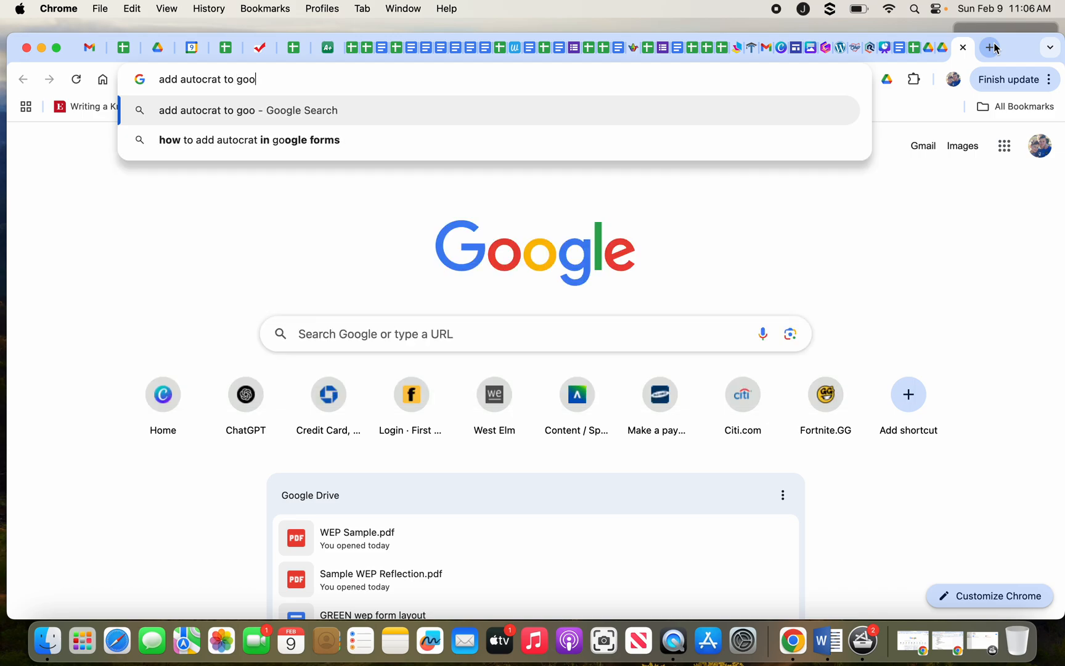
key(Return)
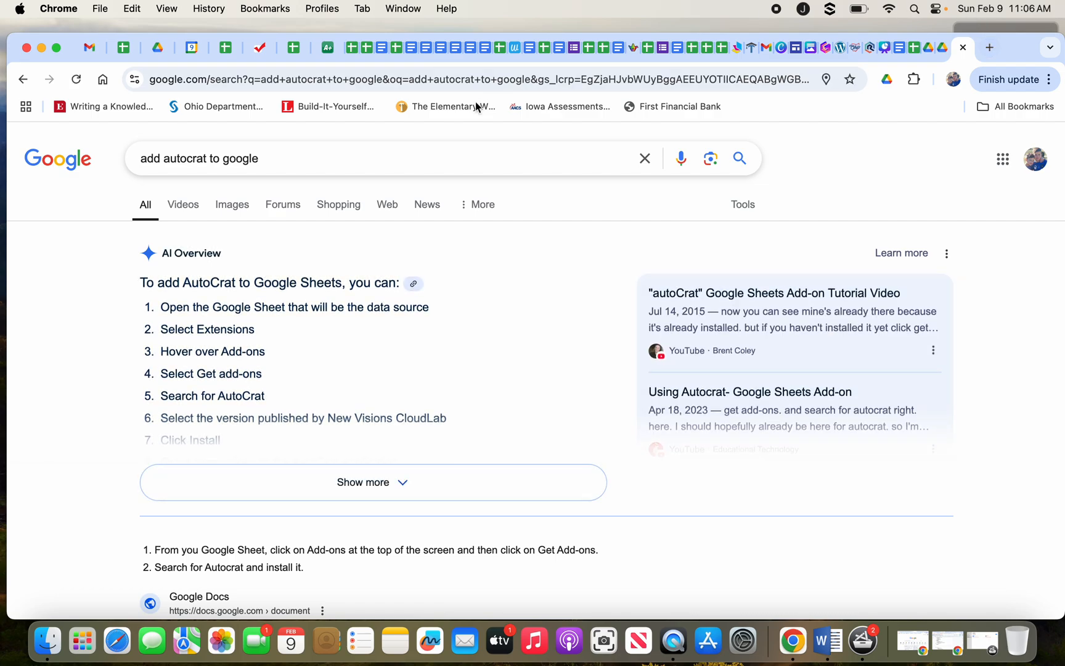
scroll(326, 398, down, 5)
scroll(326, 398, down, 1)
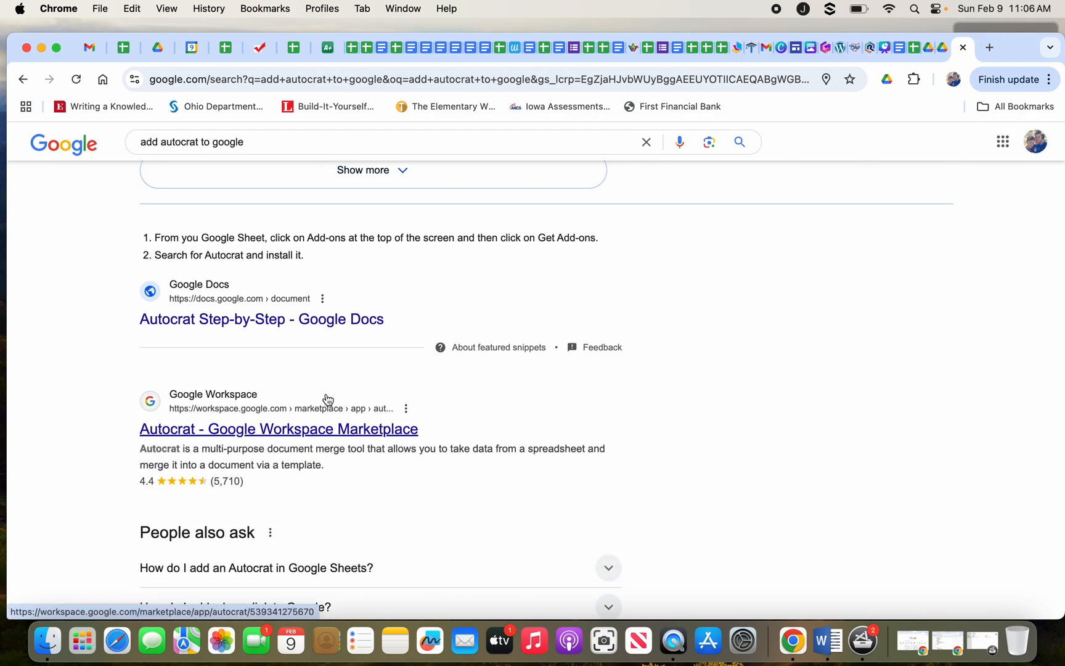
click(302, 432)
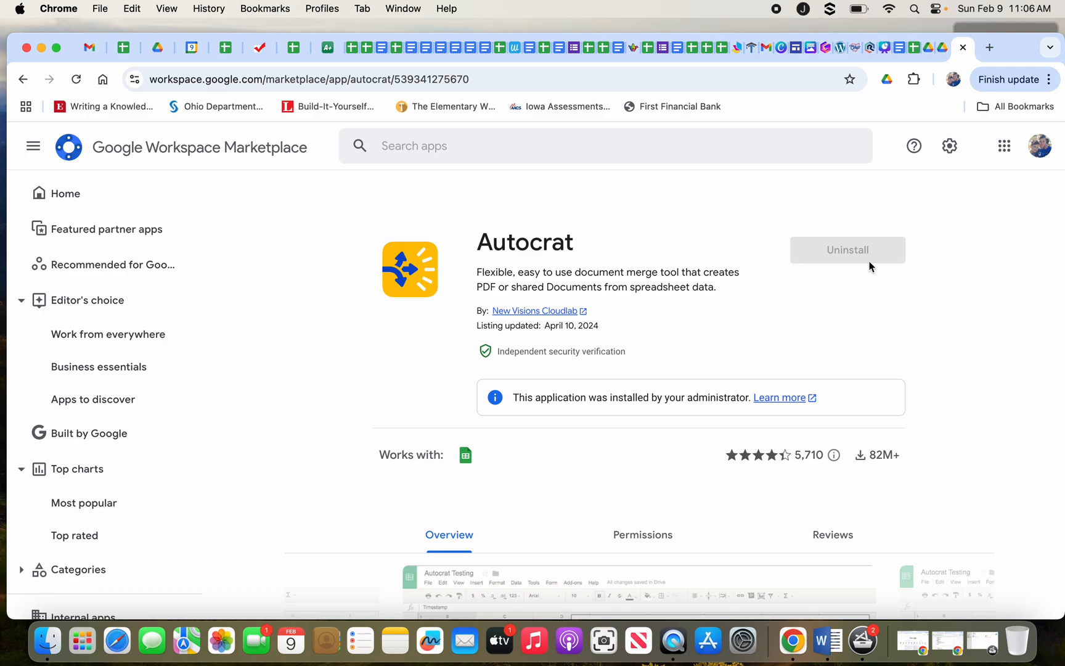
click(918, 47)
Launch Extensions > Autocrat > Open, showing the existing 'GREEN Weps 23/24' job.
click(315, 157)
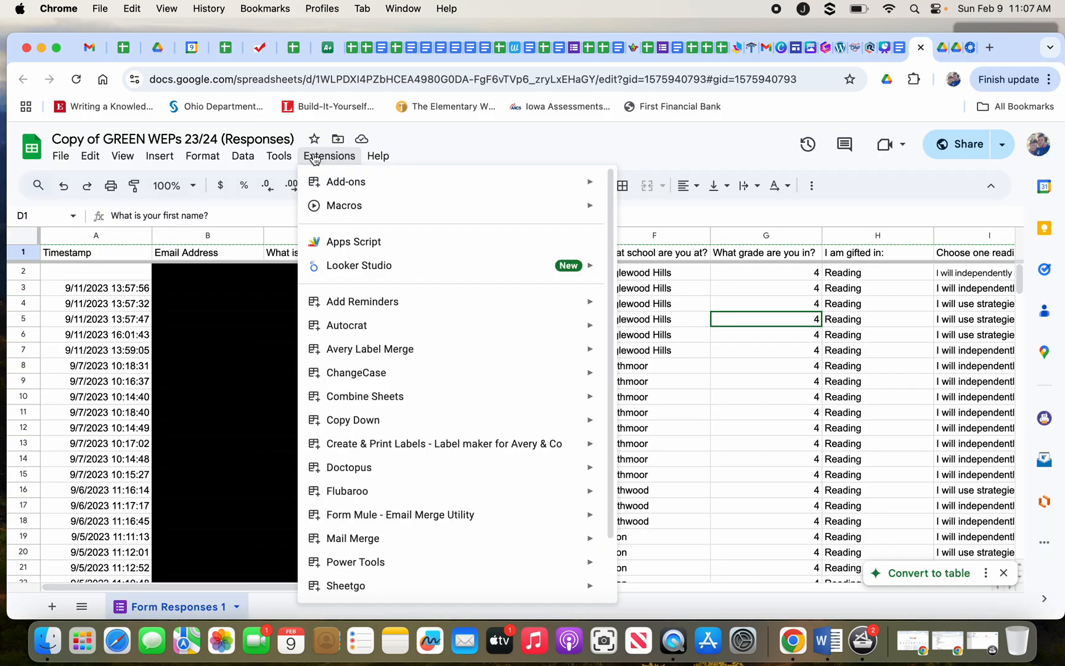
mouse_move(343, 333)
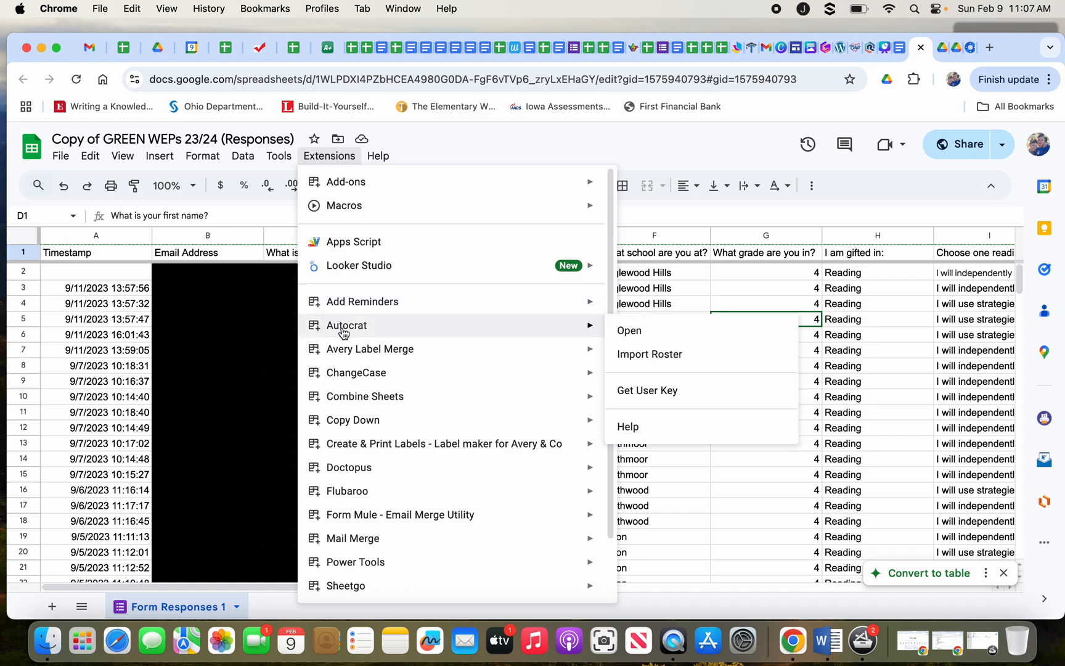
click(632, 337)
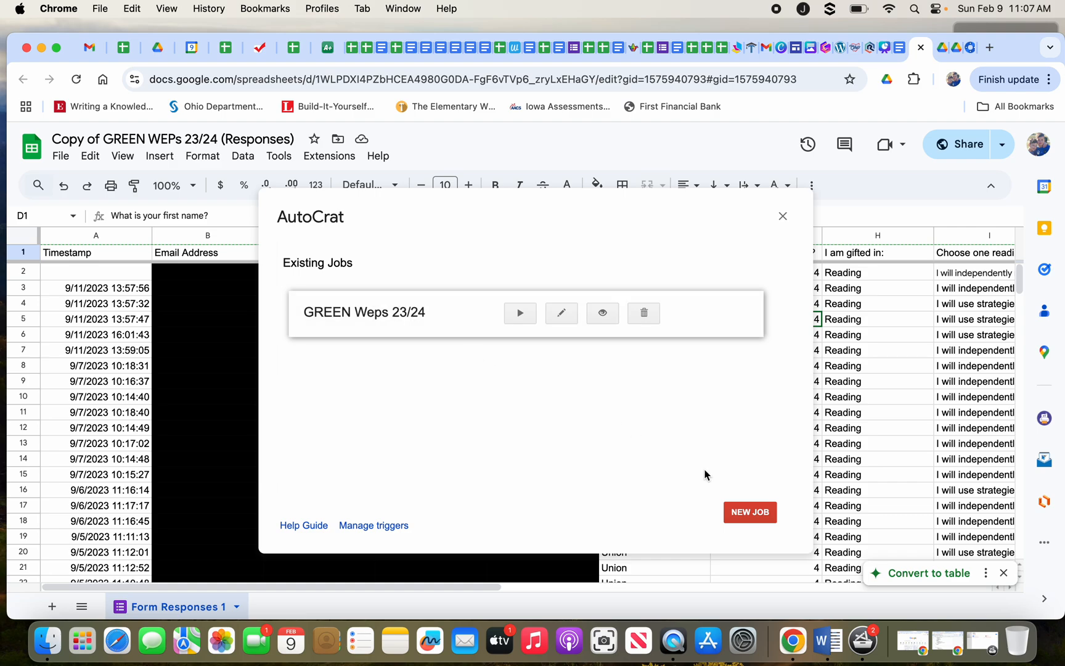
Create a new AutoCrat job named 'Sample WEP creation' and proceed to template choice.
click(756, 510)
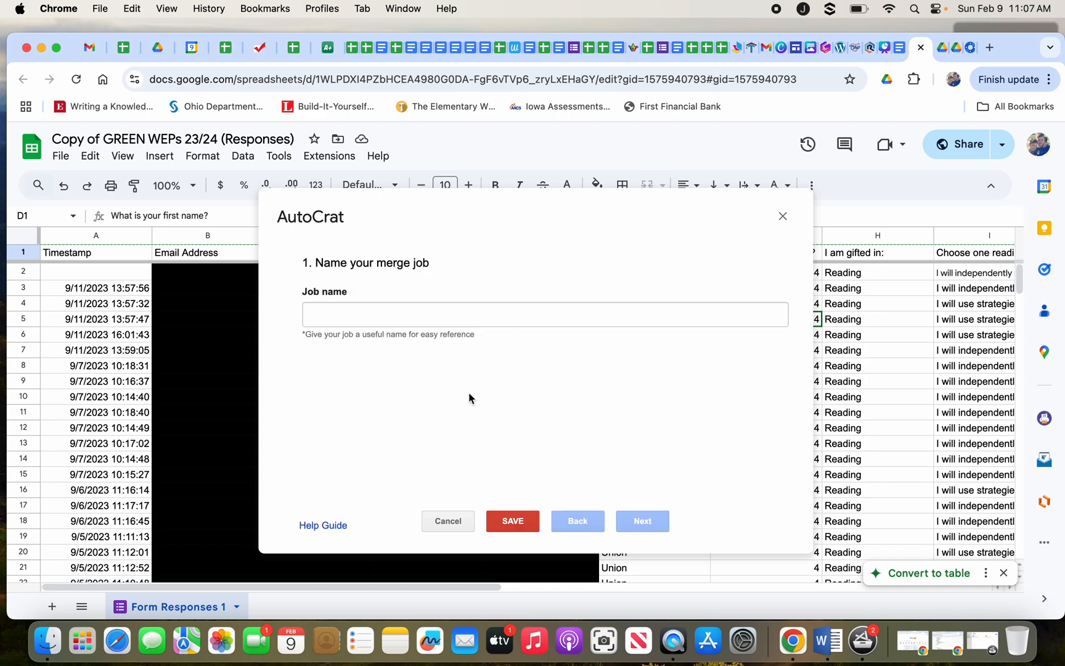
click(440, 322)
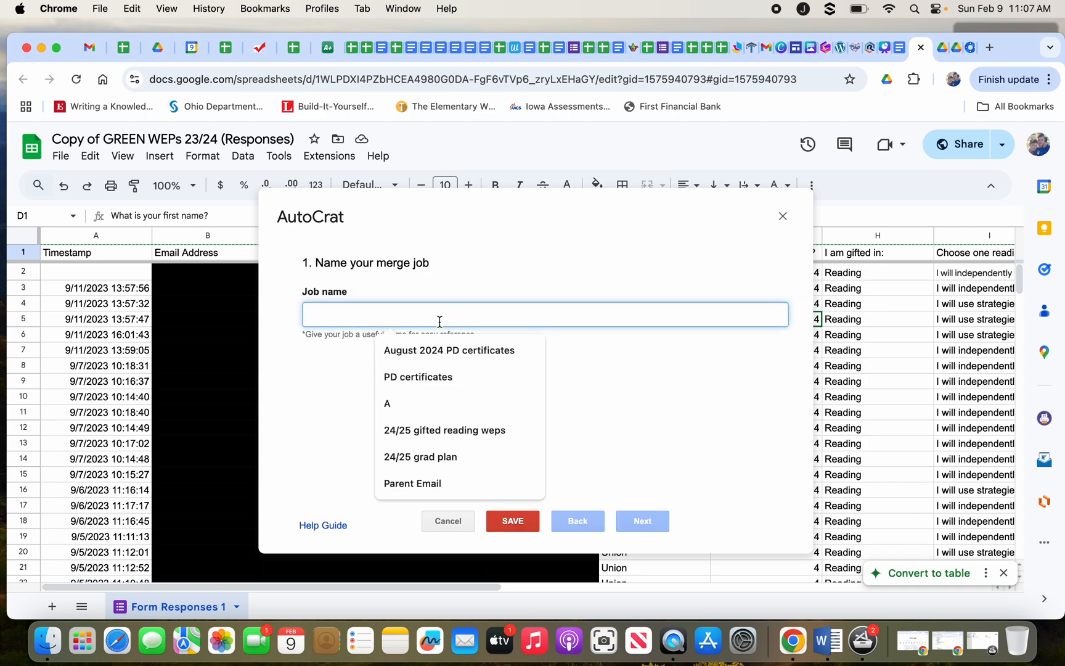
text(Sample)
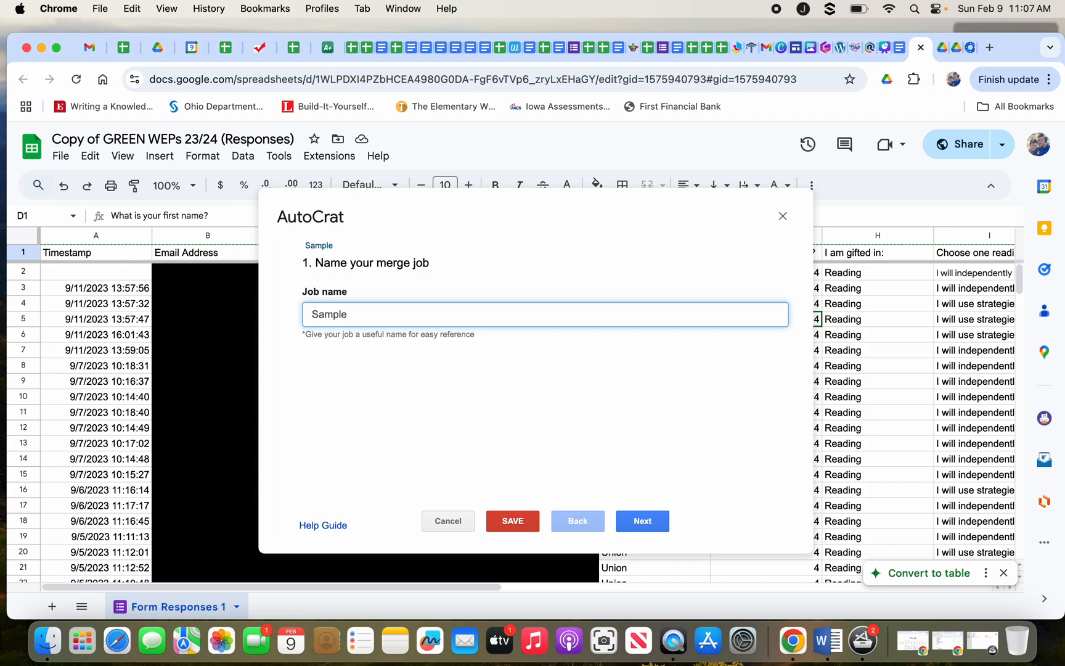
text(WEP creation)
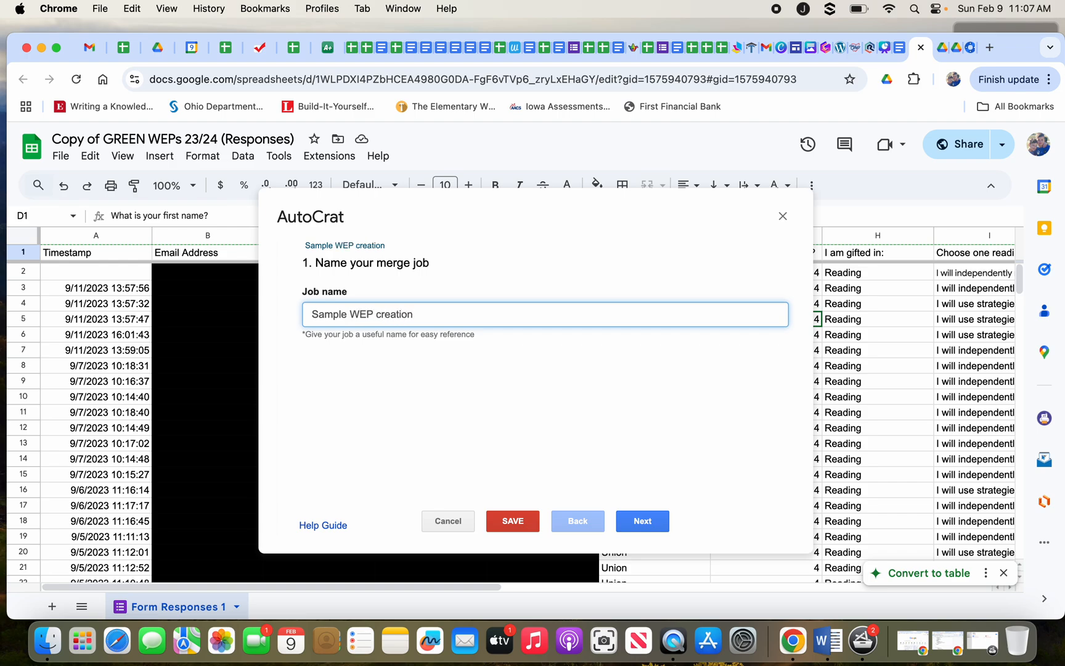
click(644, 520)
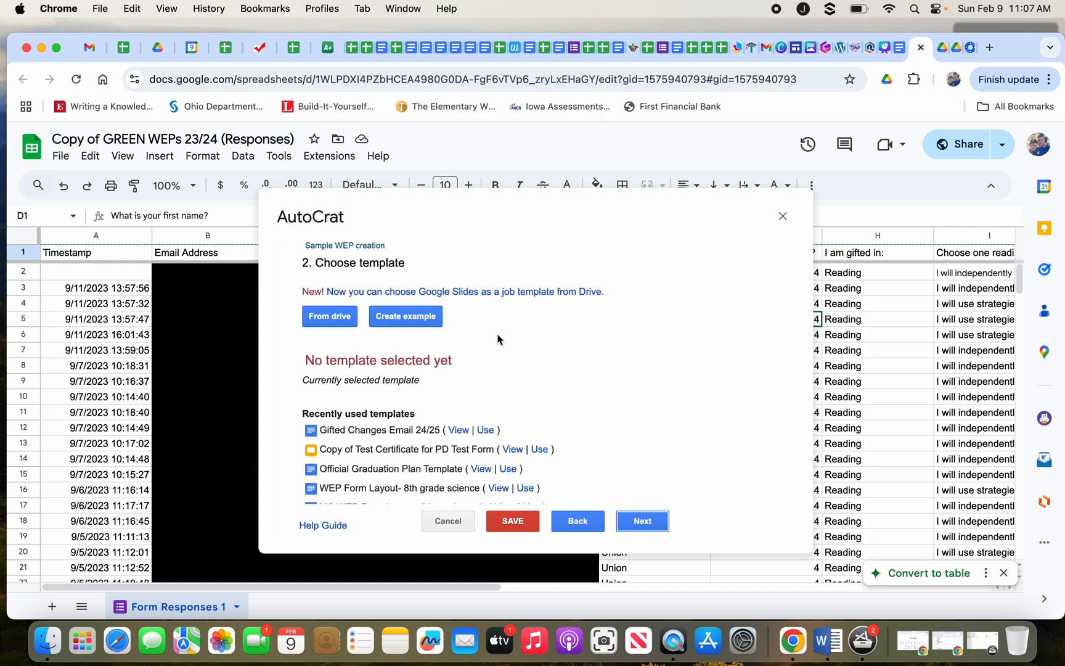
Pick the GREEN wep form layout Doc from Drive as the job's template and continue.
click(900, 49)
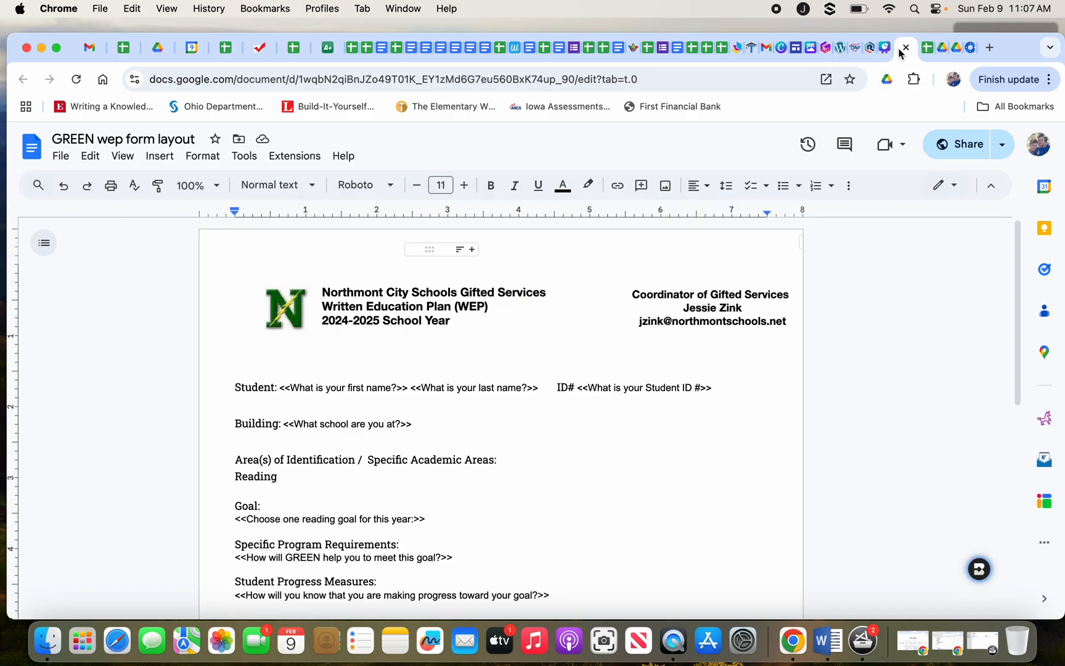
click(920, 47)
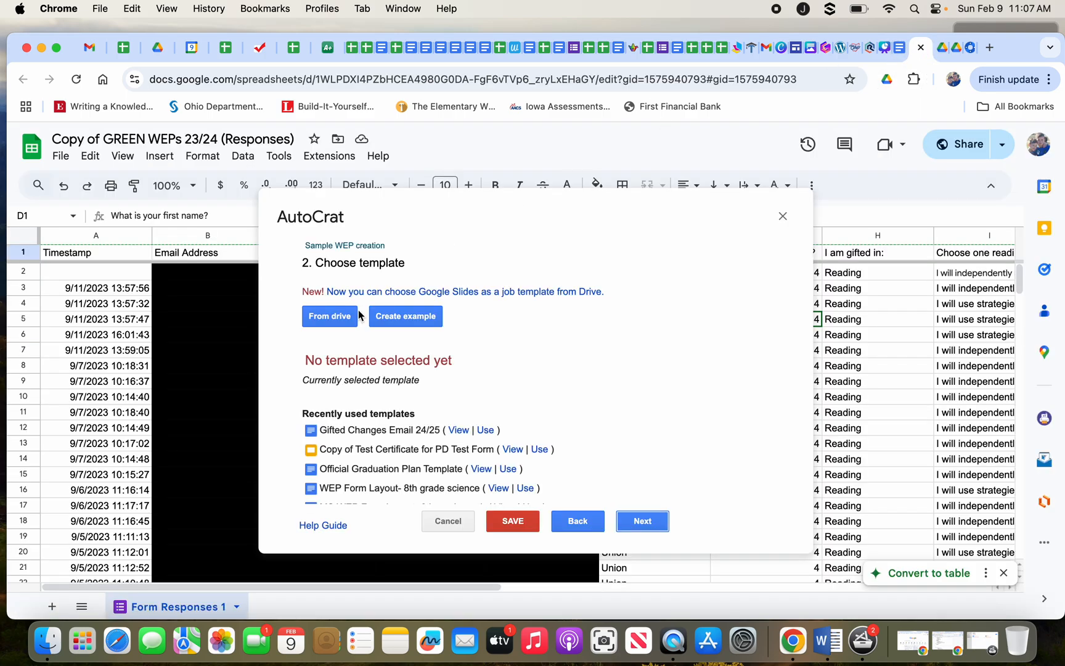
click(334, 319)
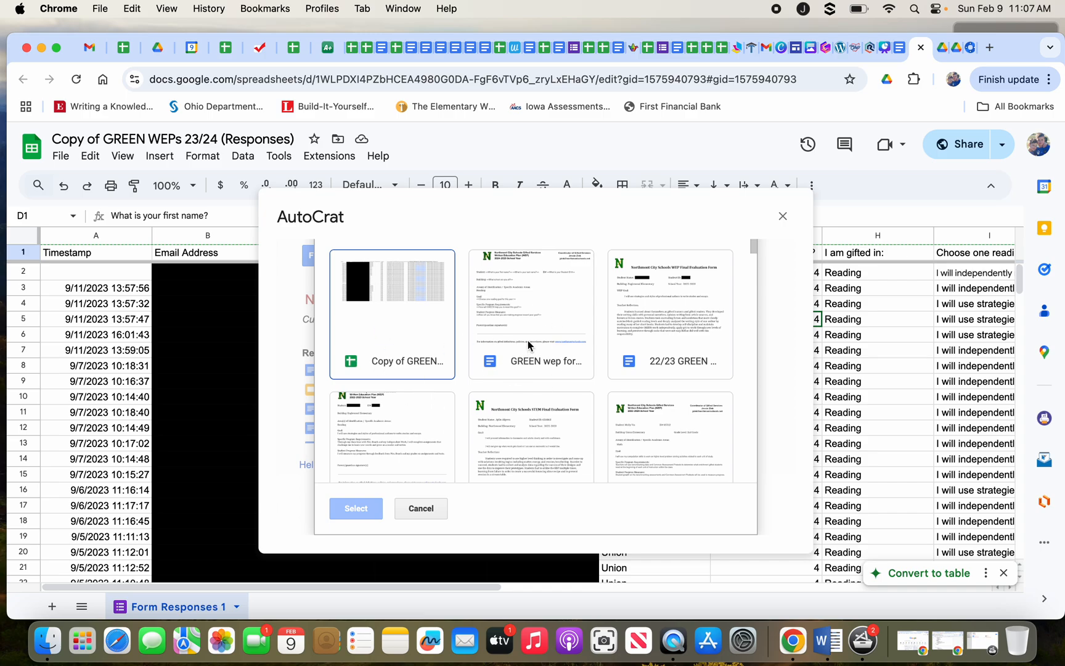
scroll(529, 342, up, 2)
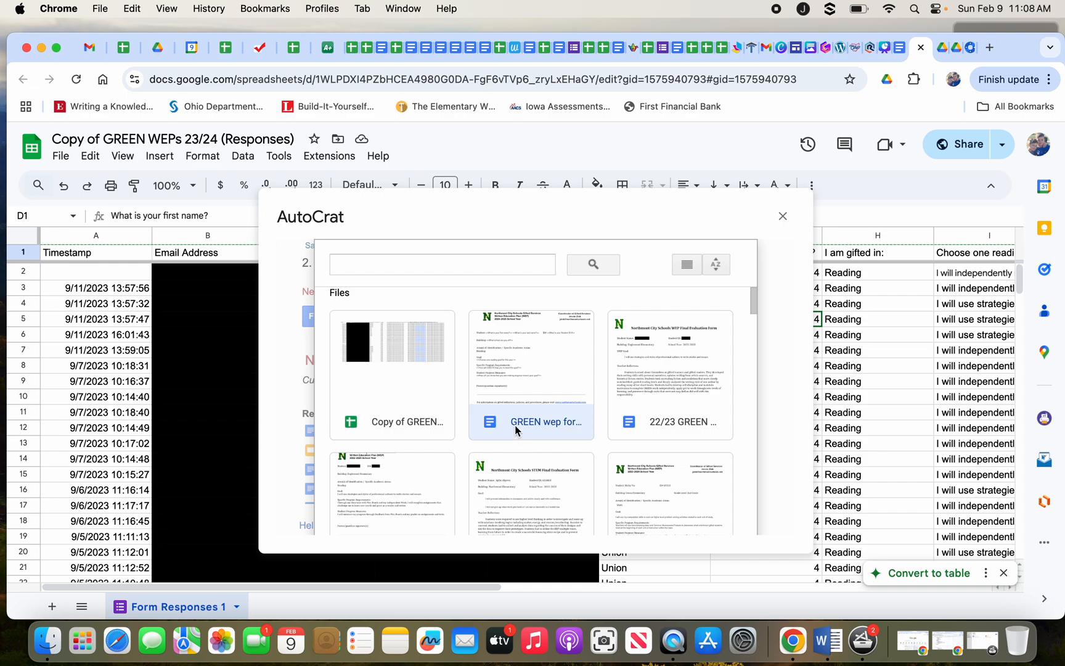
scroll(515, 430, down, 5)
scroll(515, 426, up, 5)
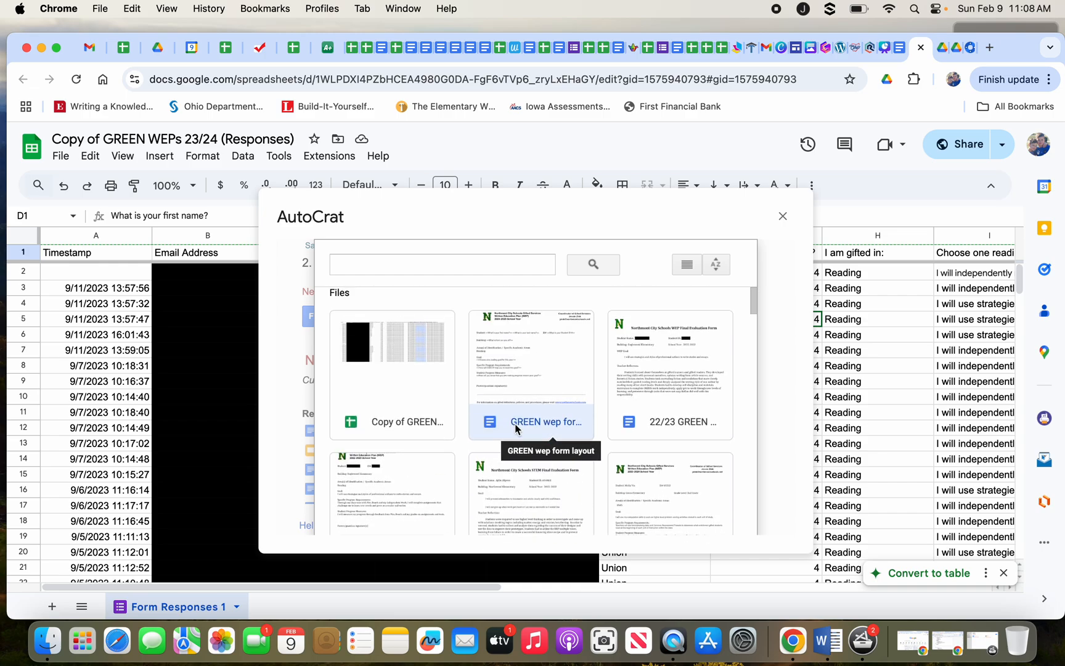
double_click(538, 362)
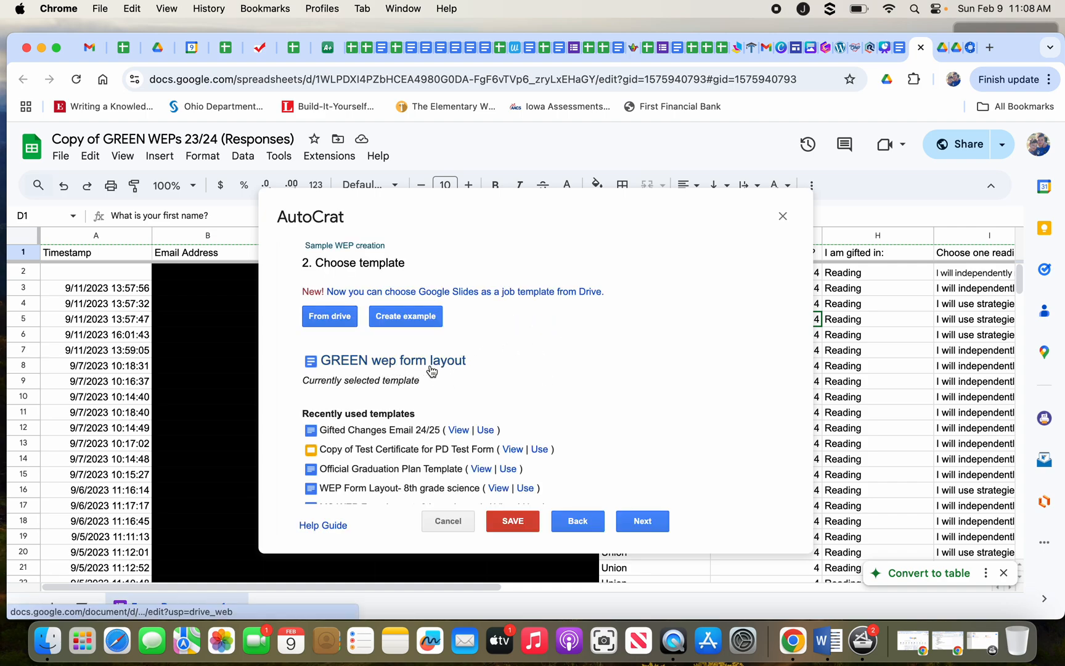
click(642, 522)
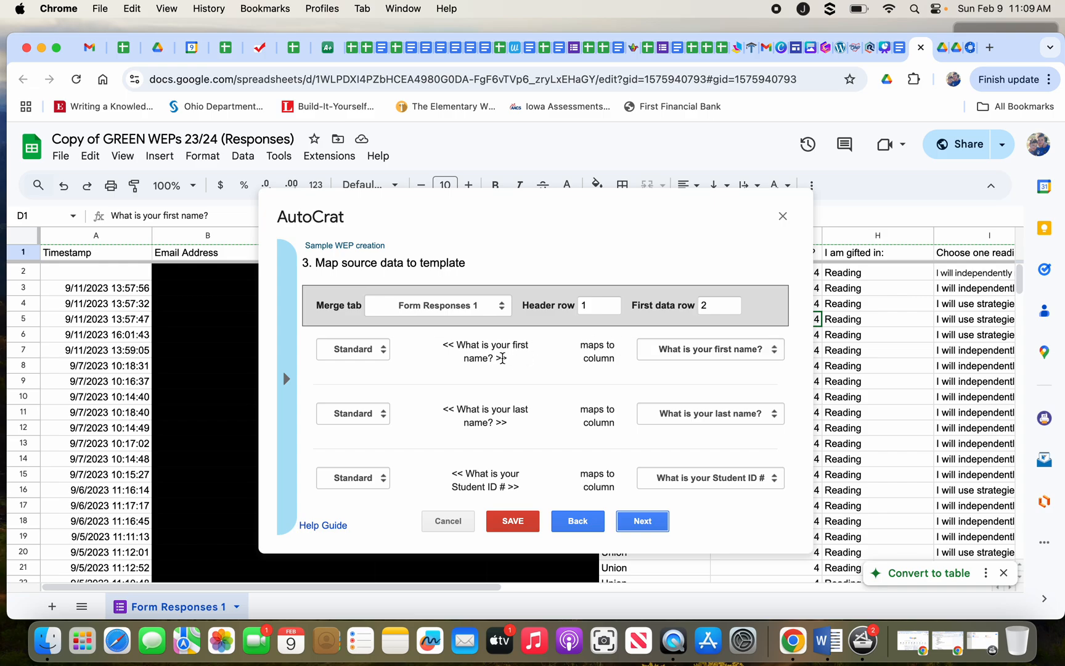
Keep the first-name tag mapped to 'What is your first name?' and review the remaining tag mappings.
click(695, 356)
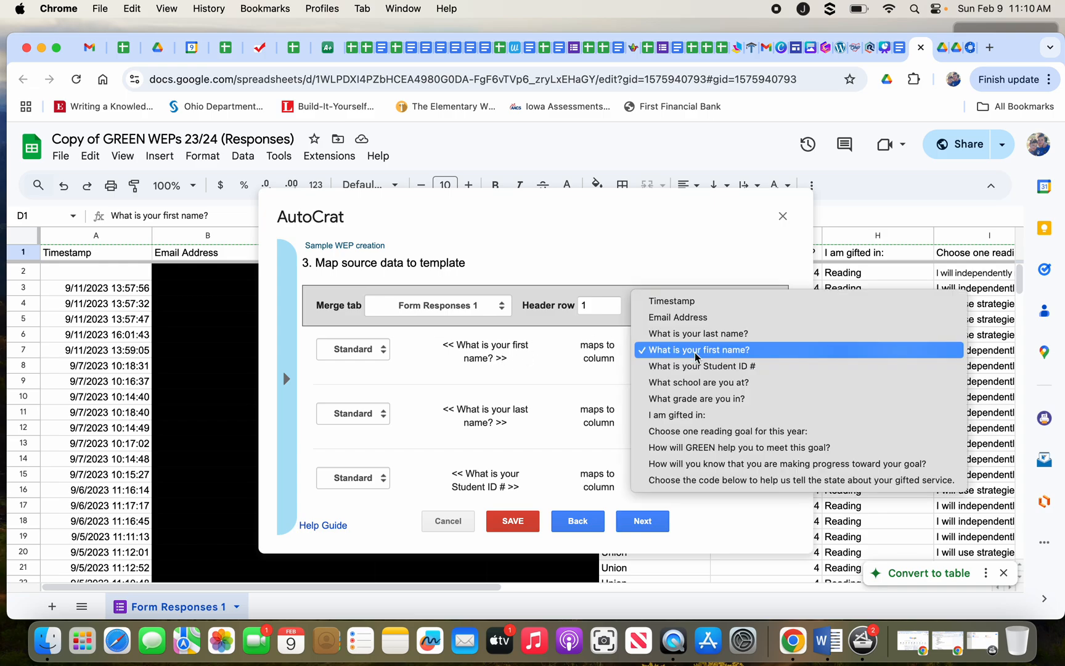
click(695, 349)
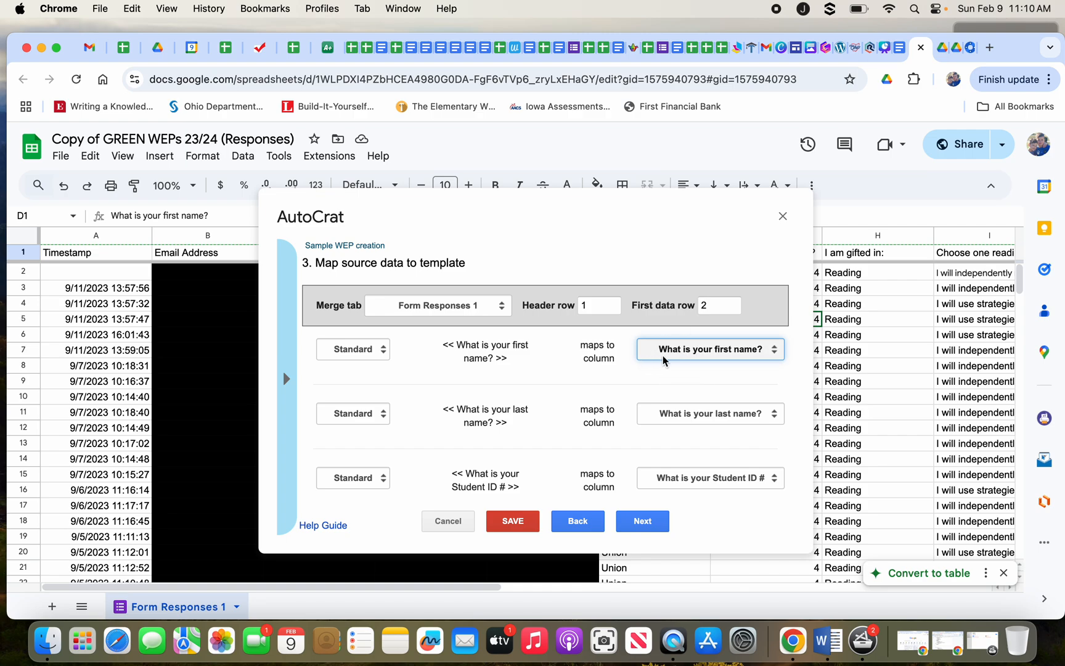
click(712, 357)
click(712, 355)
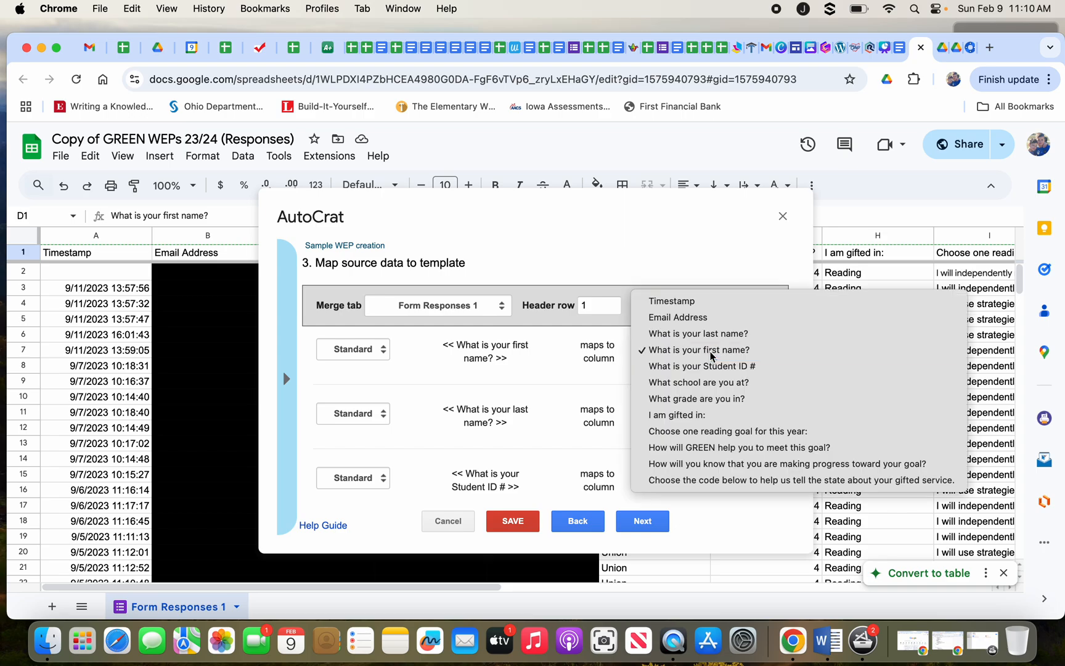
scroll(658, 391, down, 10)
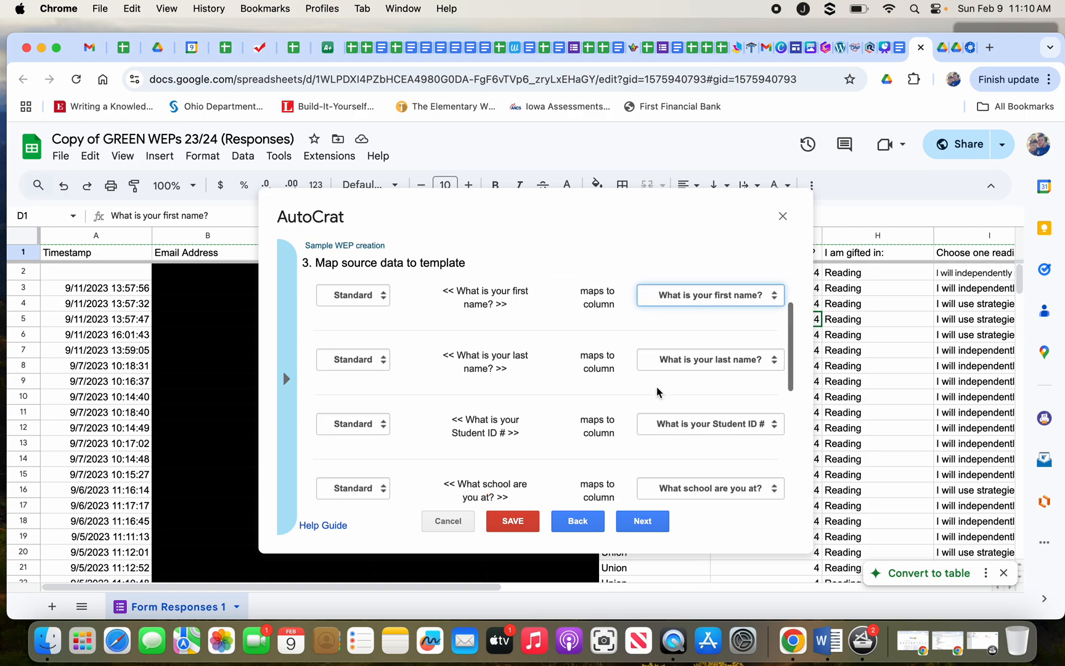
scroll(660, 407, up, 10)
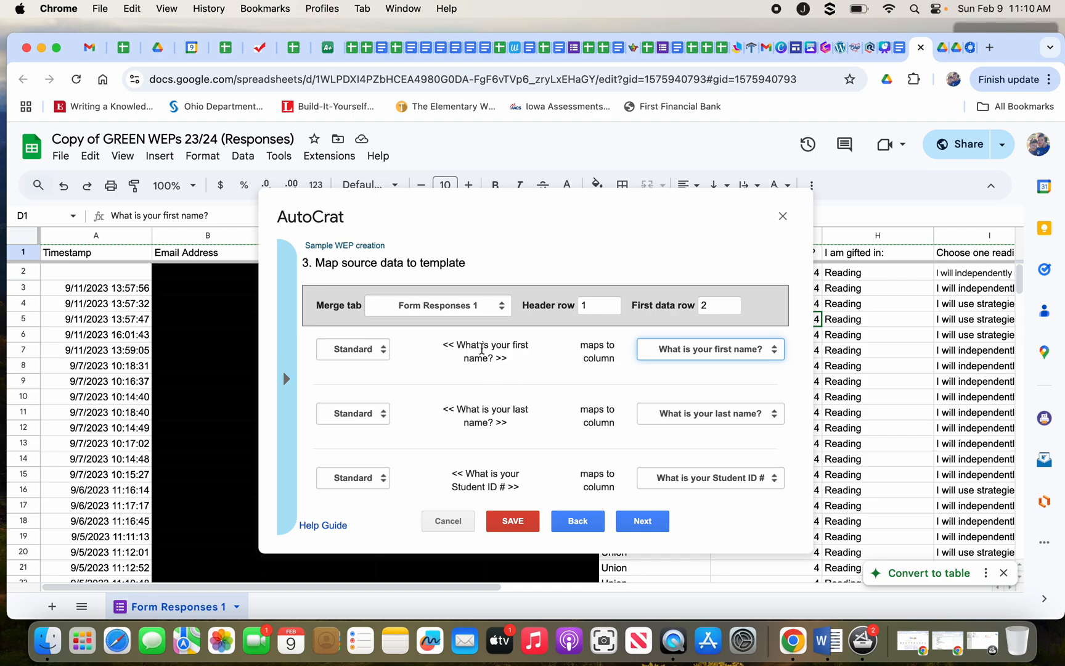
scroll(482, 439, down, 2)
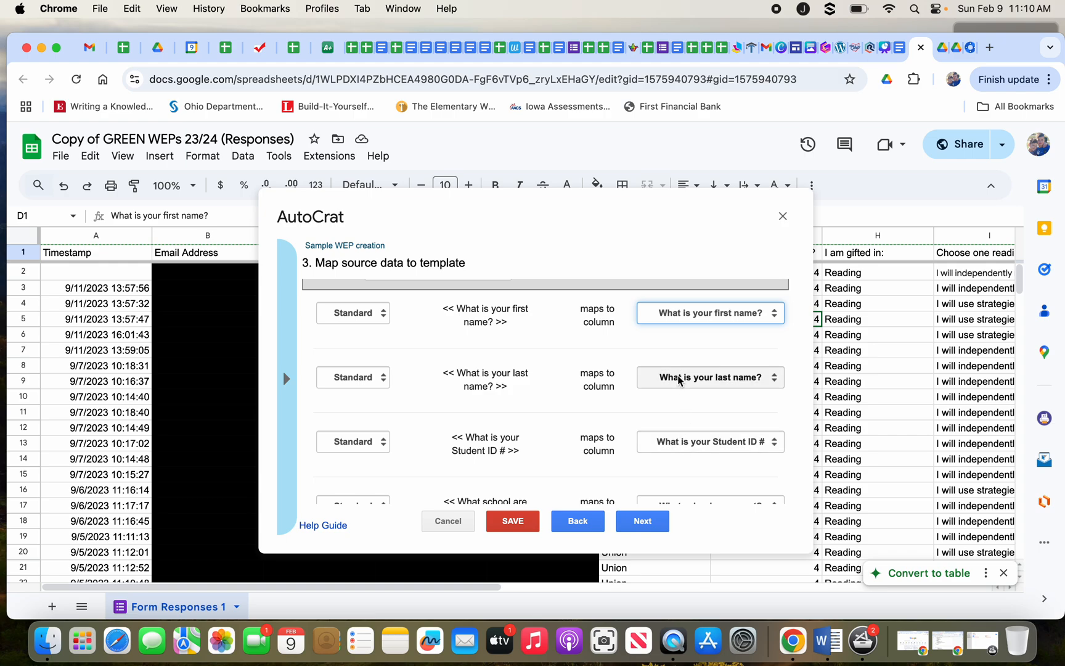
scroll(679, 379, up, 2)
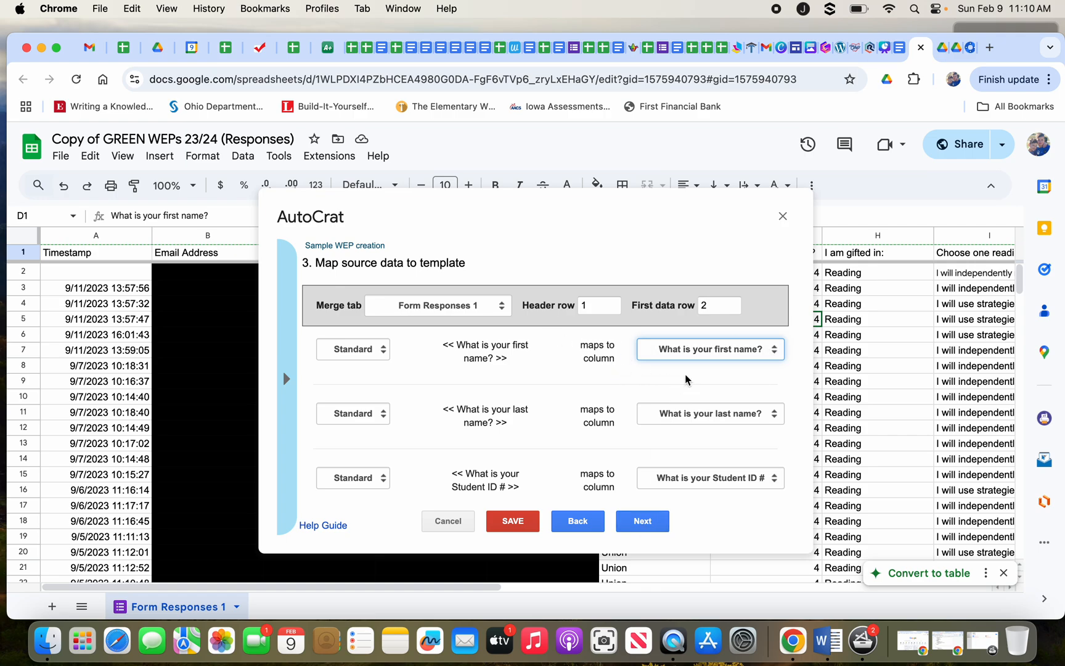
scroll(689, 400, down, 10)
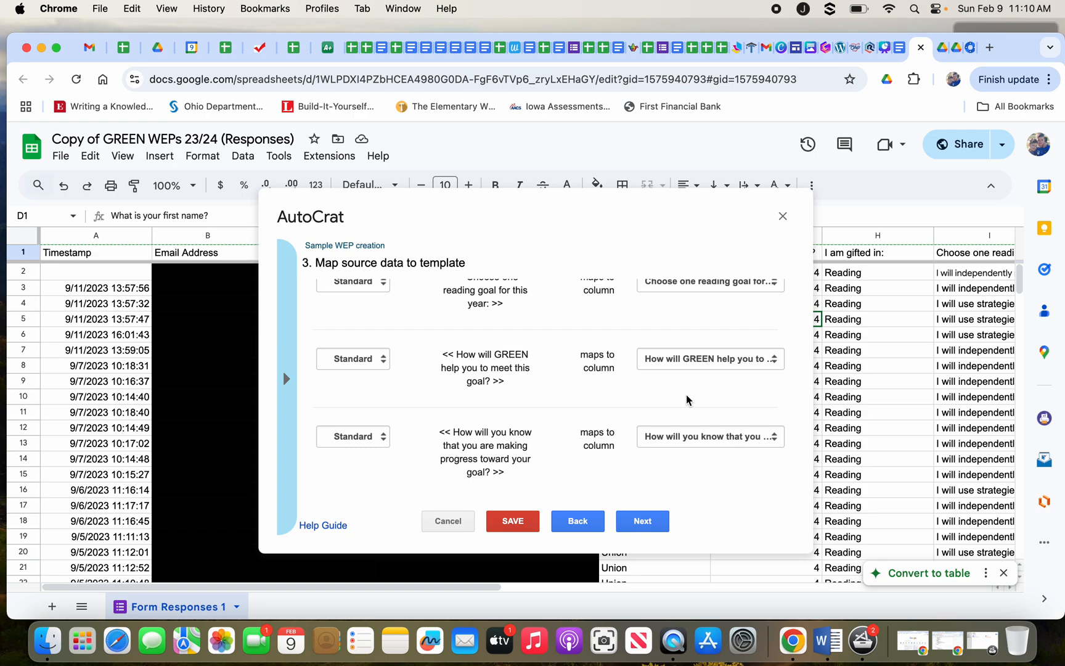
scroll(688, 399, up, 5)
scroll(688, 400, up, 3)
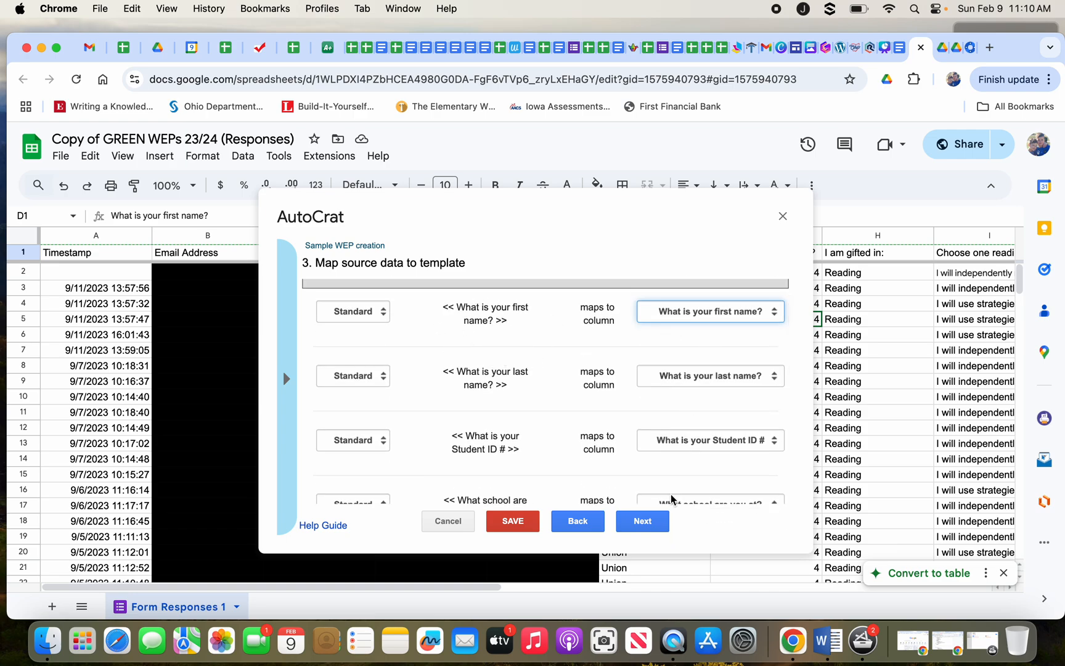
On the file settings step, start the output file name with the tag opener <<.
click(654, 523)
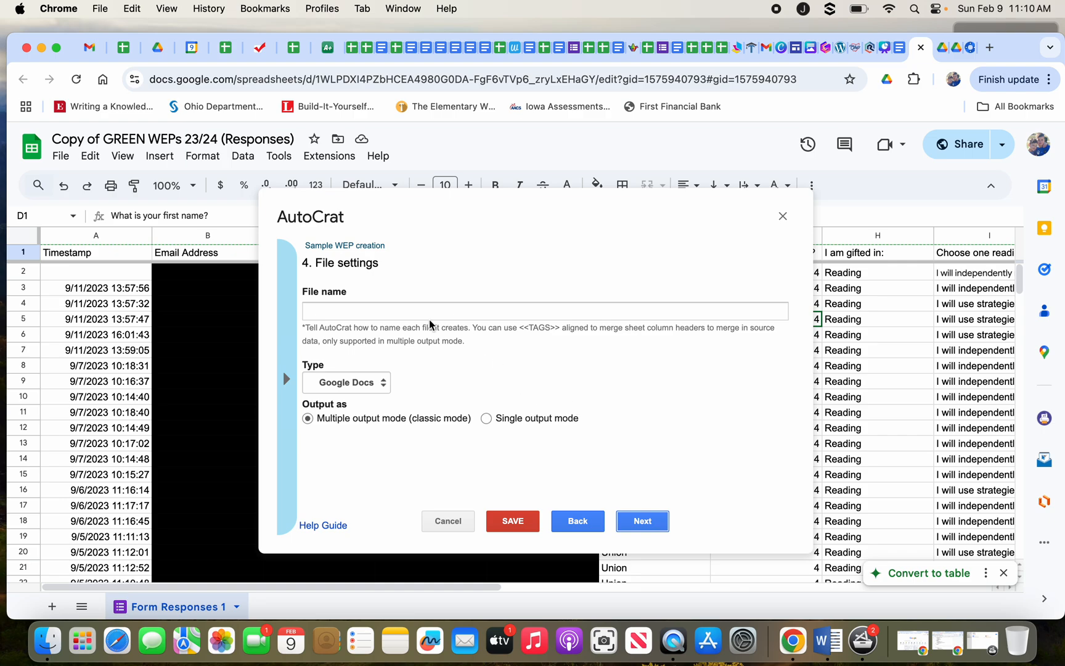
click(405, 318)
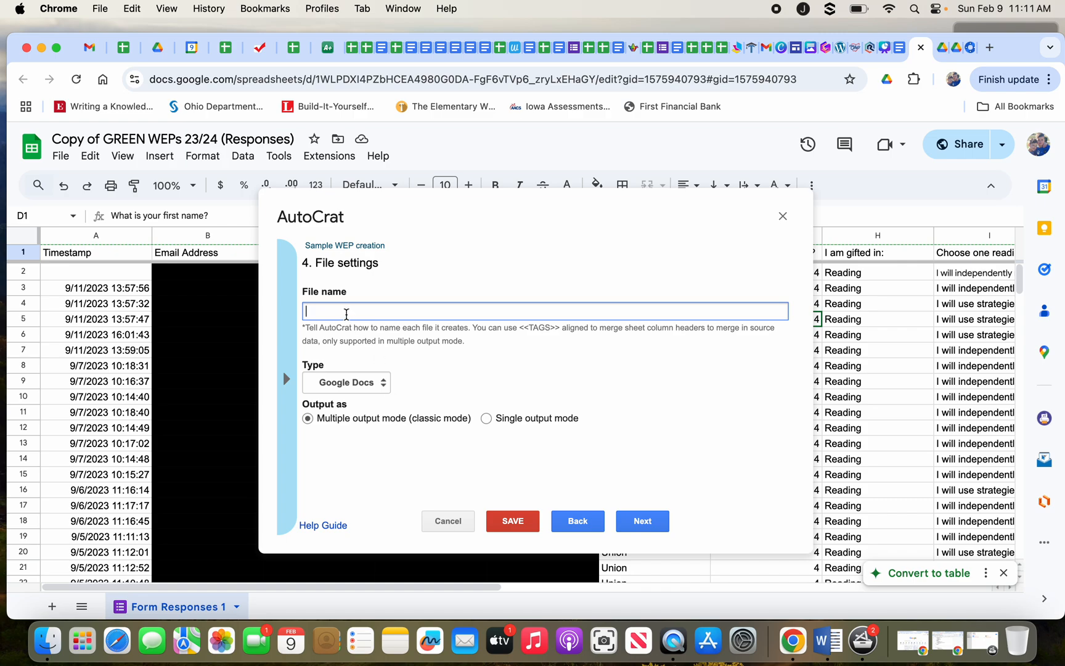
text(<<)
Clear the accidental selection and go back to the step 3 column mappings.
drag(423, 242, 430, 323)
click(430, 247)
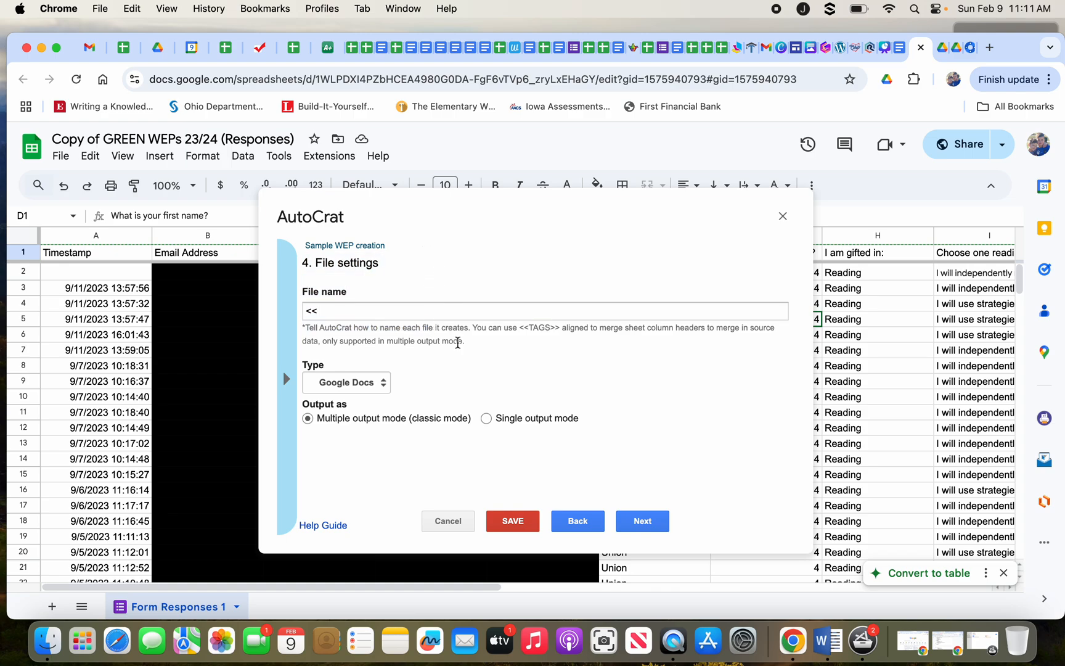
click(578, 522)
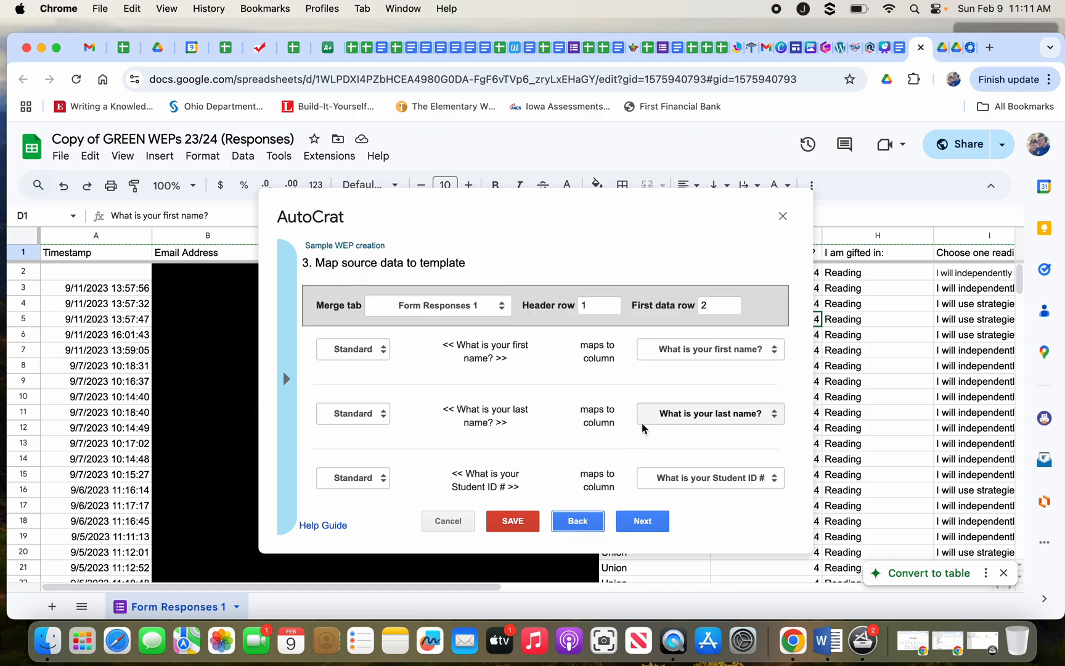
Set the output file name to <<What is your last name?>> 22-23 WEP.
click(641, 522)
click(362, 313)
text(WHat is your las)
text(t name?)
text(")
text(>>)
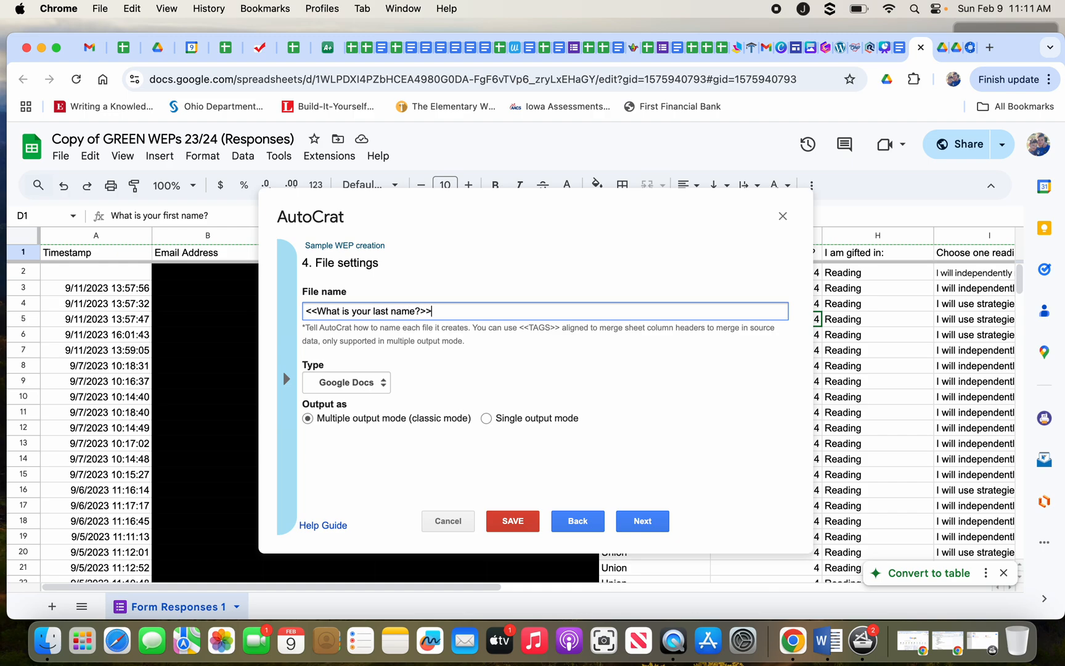
text( 22-23 WEP)
Rename the output '22-23 GREEN WEPs' and choose Single output mode with page breaks.
drag(494, 315, 300, 306)
key(BackSpace)
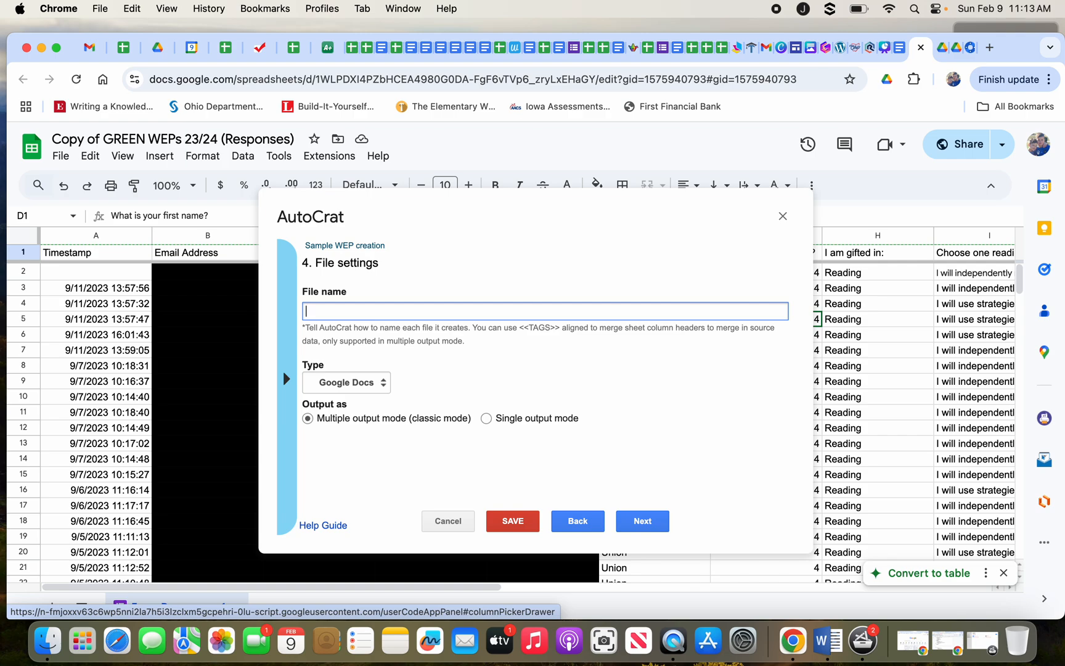
text(23)
text(-23)
text( GREEN WEPS)
key(BackSpace)
text(s)
click(486, 418)
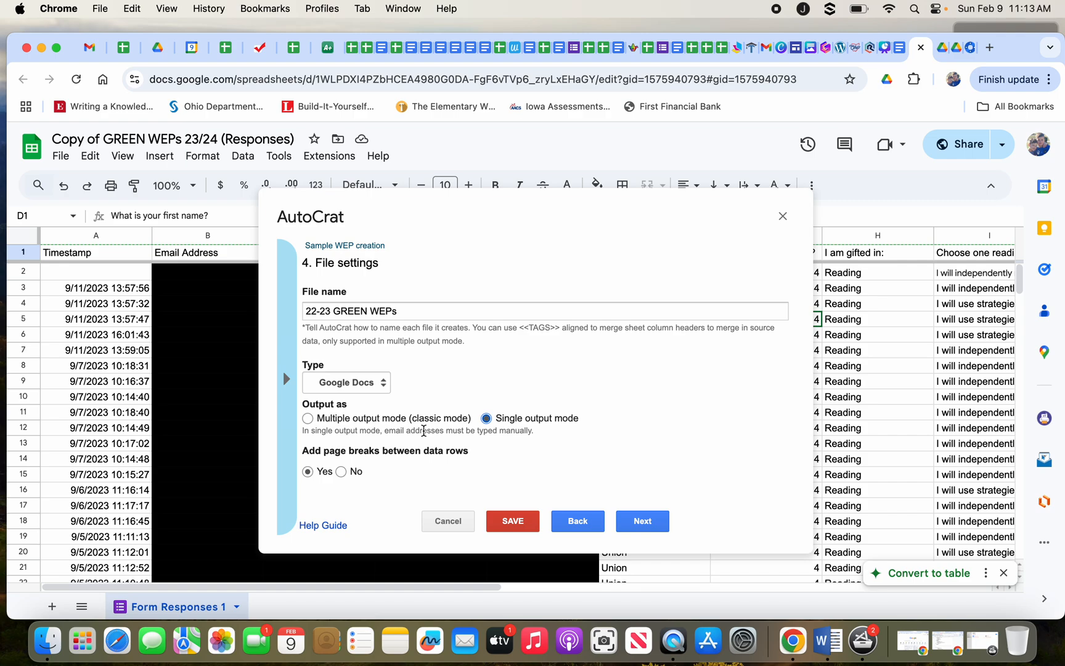
click(628, 529)
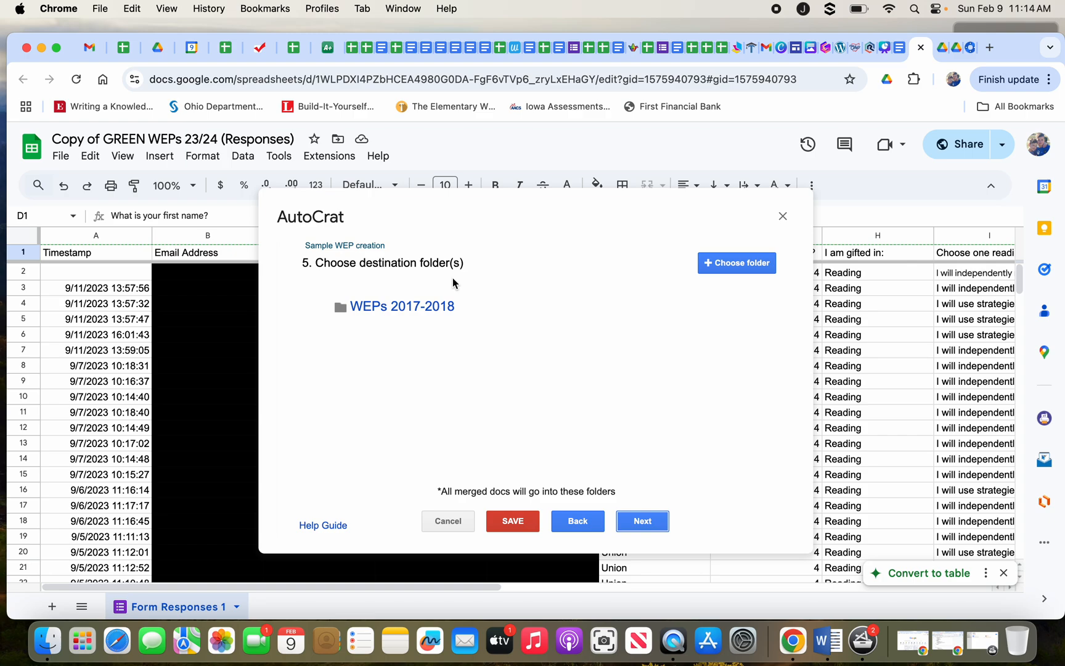
Recheck the file settings, then return to the destination folder step showing WEPs 2017-2018.
click(577, 521)
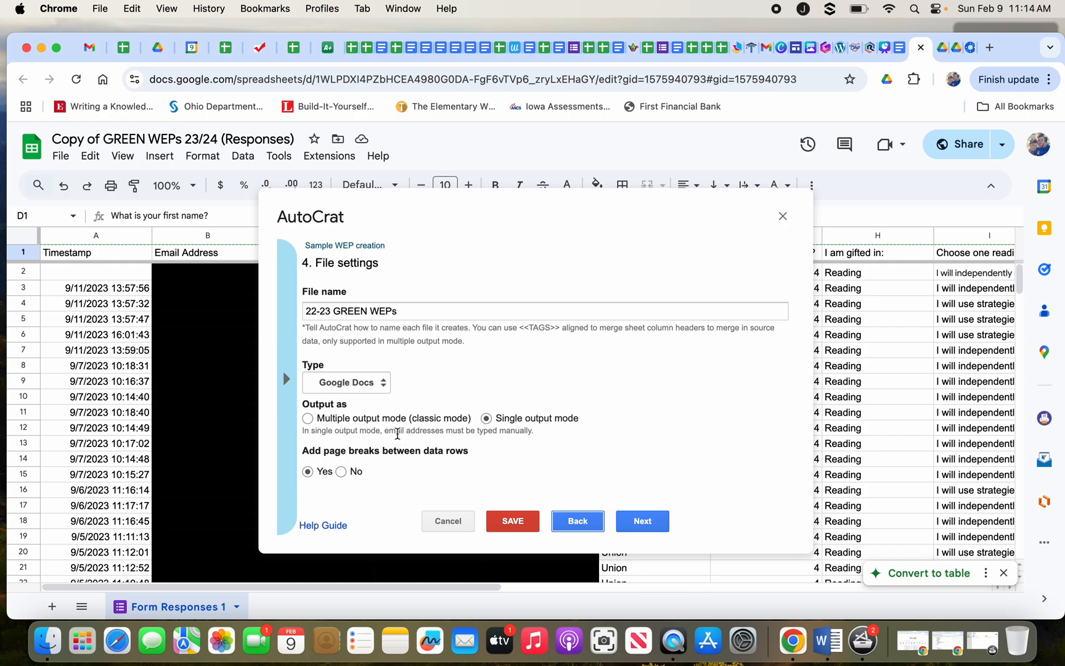
click(642, 524)
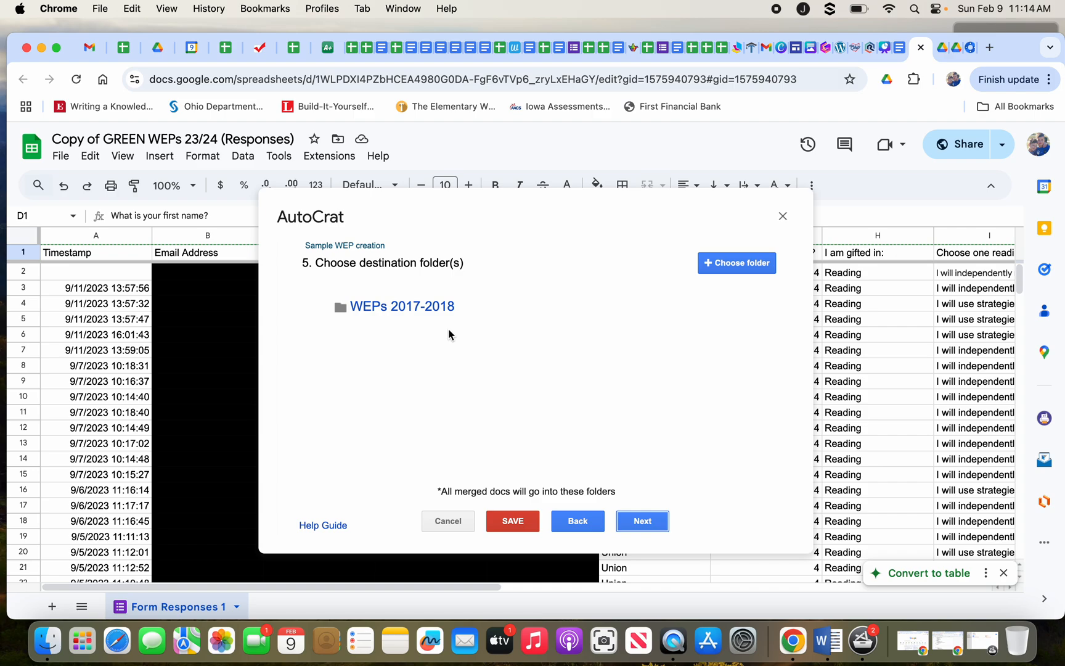
mouse_move(447, 311)
mouse_move(744, 310)
Add a merge condition: 'What is your Student ID #' equals NOT NULL.
click(637, 530)
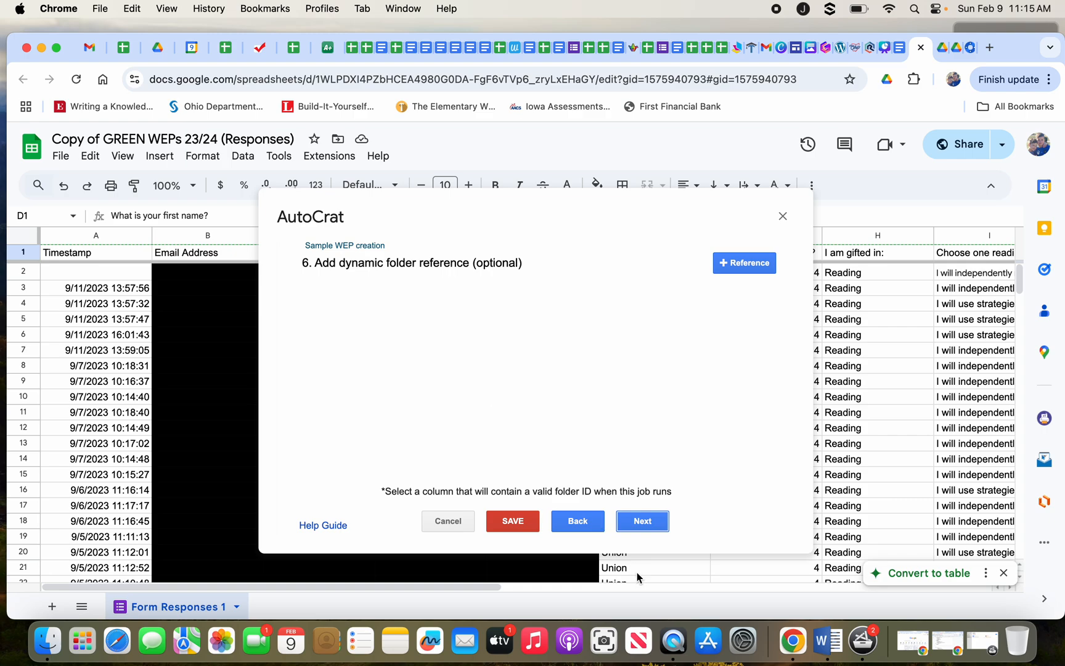
click(638, 525)
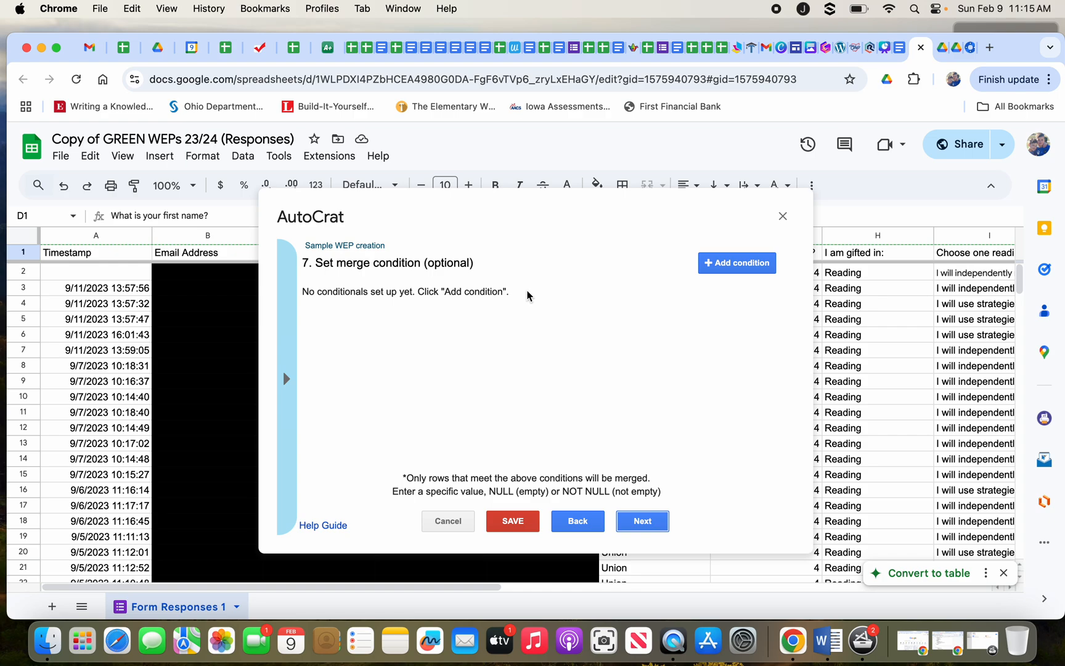
click(706, 268)
click(430, 321)
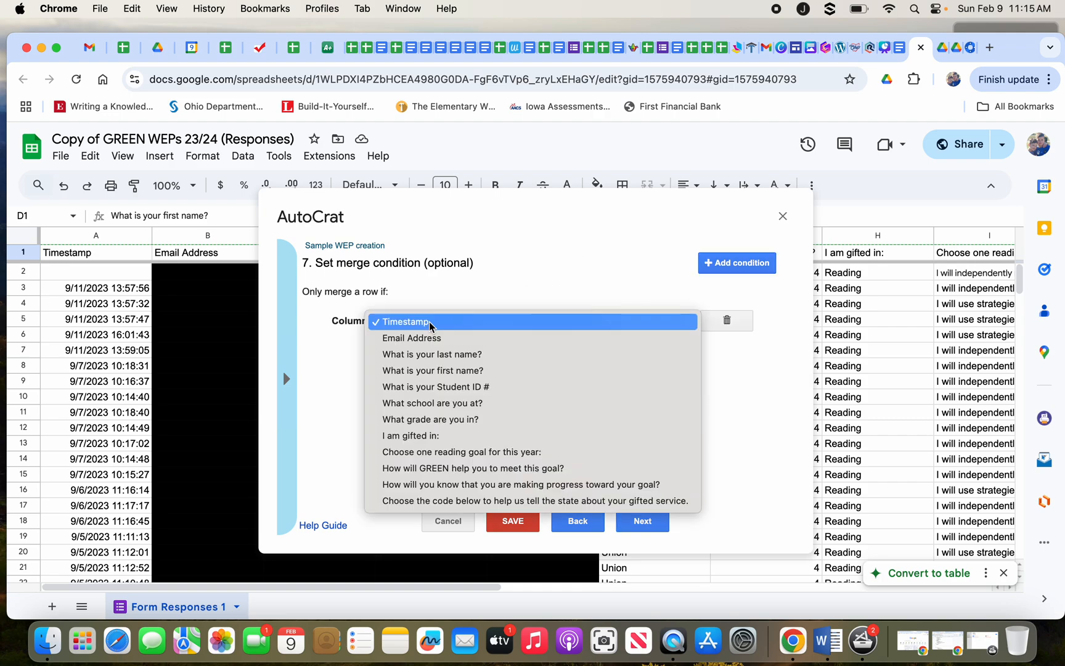
click(481, 388)
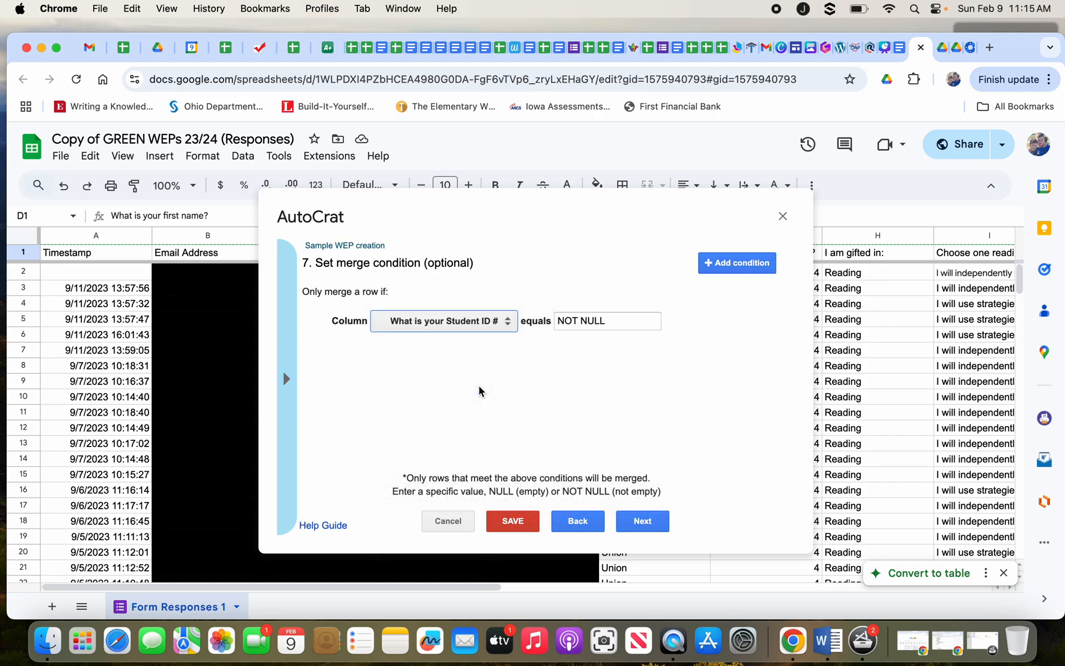
click(613, 321)
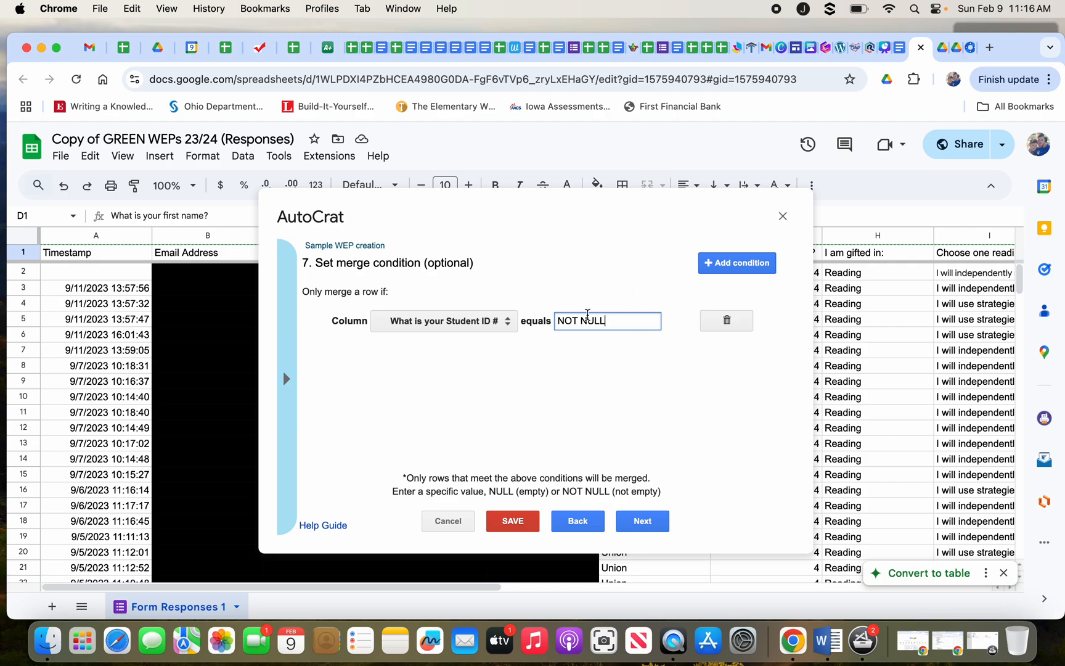
drag(620, 323, 548, 324)
click(578, 342)
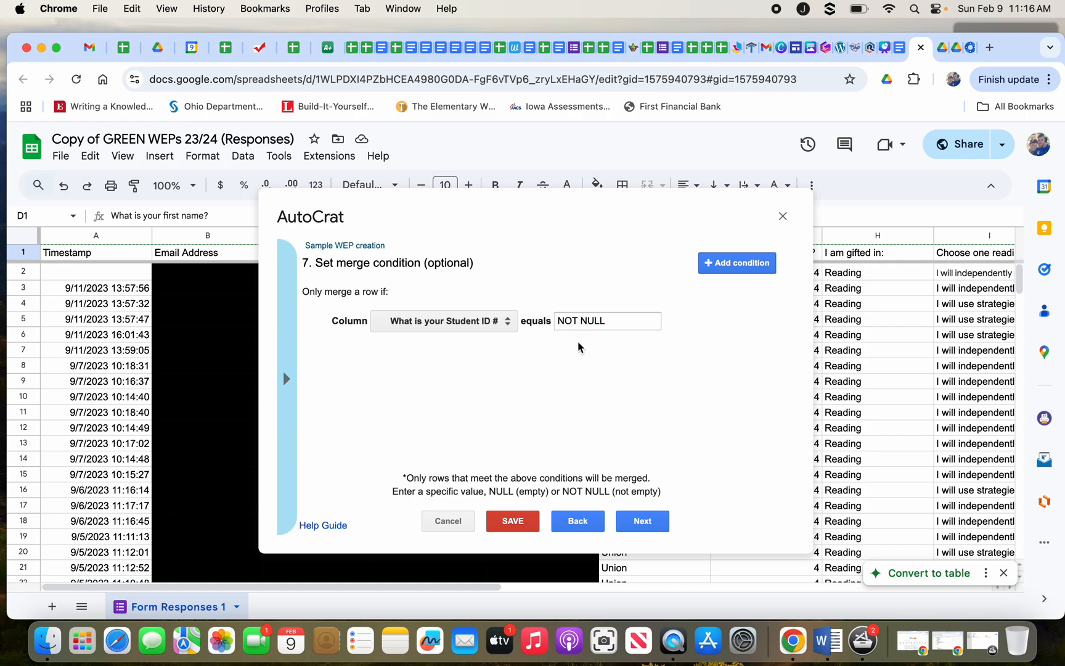
Replace the merge condition value with 'Reading'.
drag(614, 324, 510, 323)
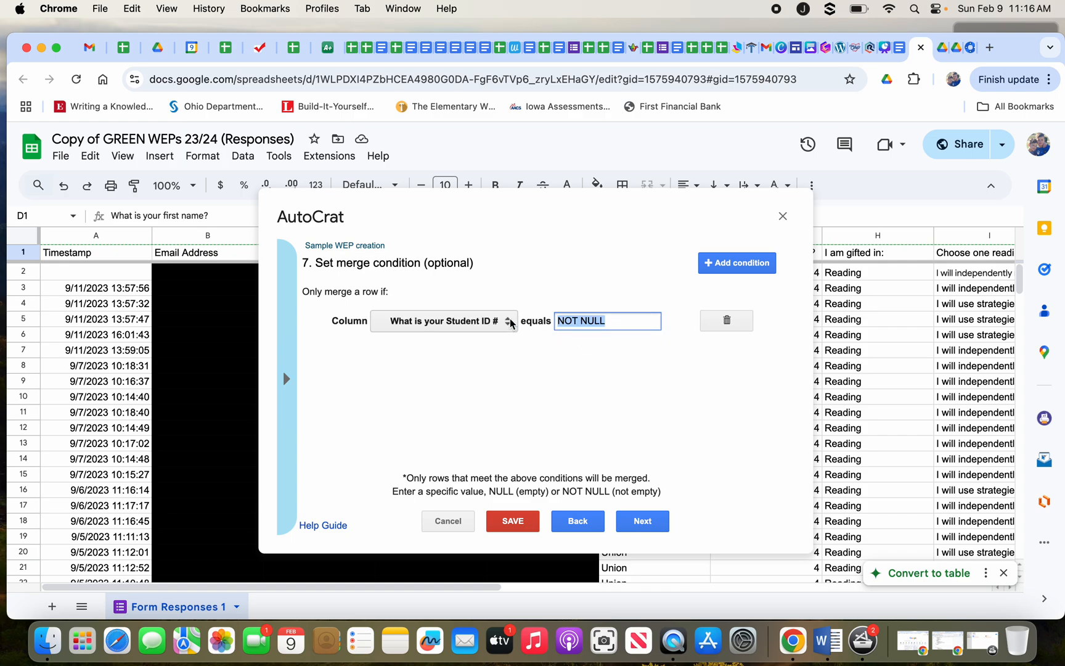
text(re)
key(BackSpace)
key(BackSpace)
text(Reading)
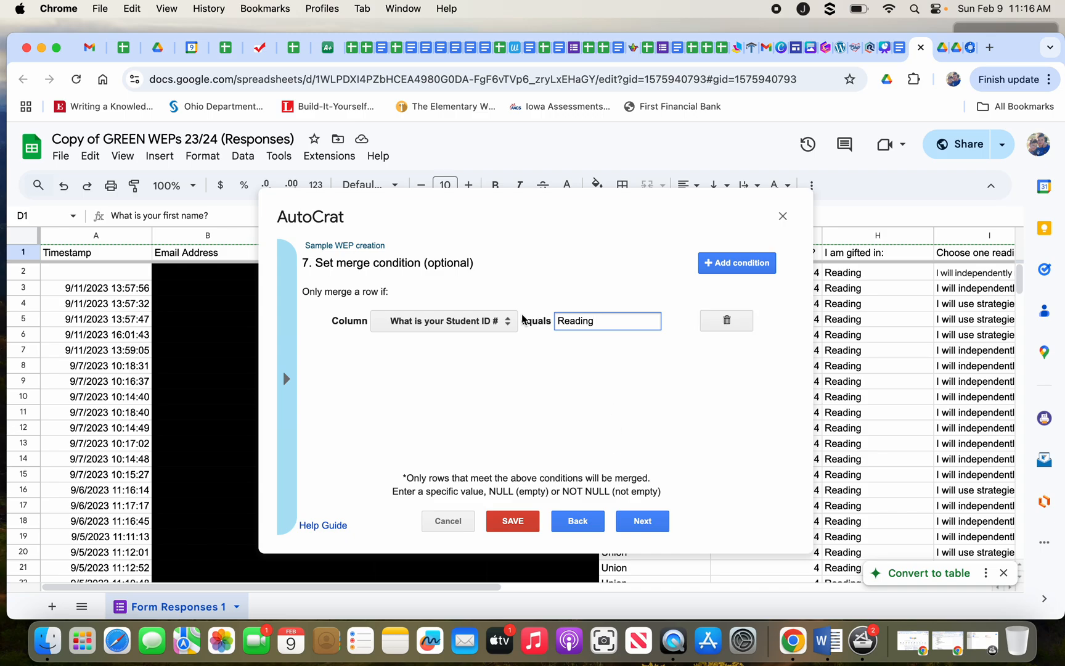
Delete the merge condition and advance to the share docs & send emails step.
click(417, 317)
click(491, 219)
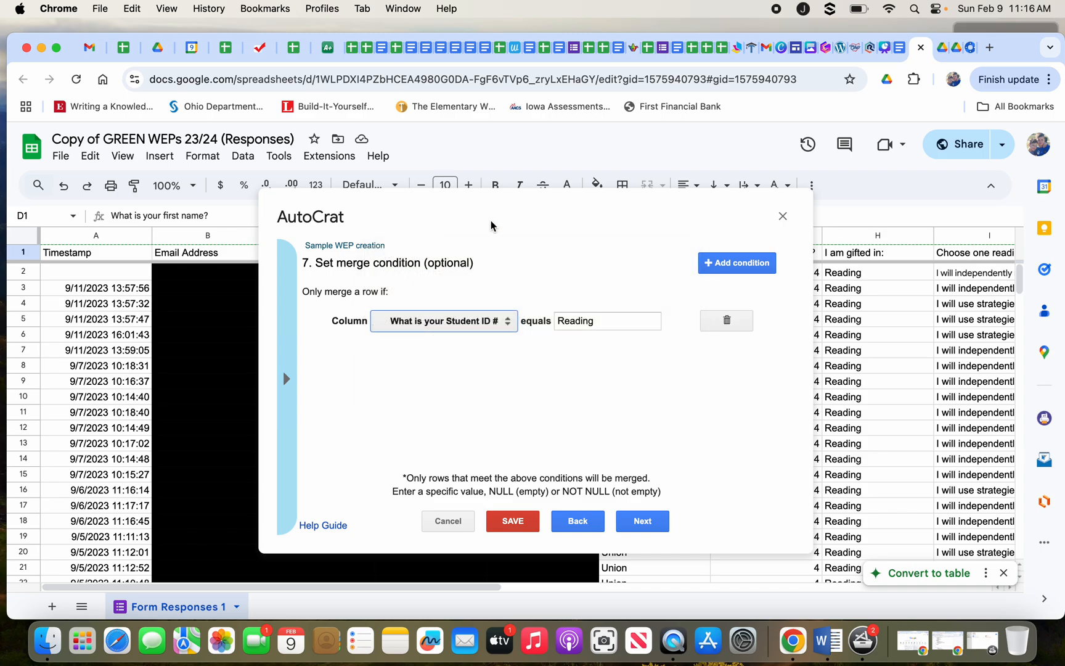
click(724, 322)
click(743, 371)
click(644, 523)
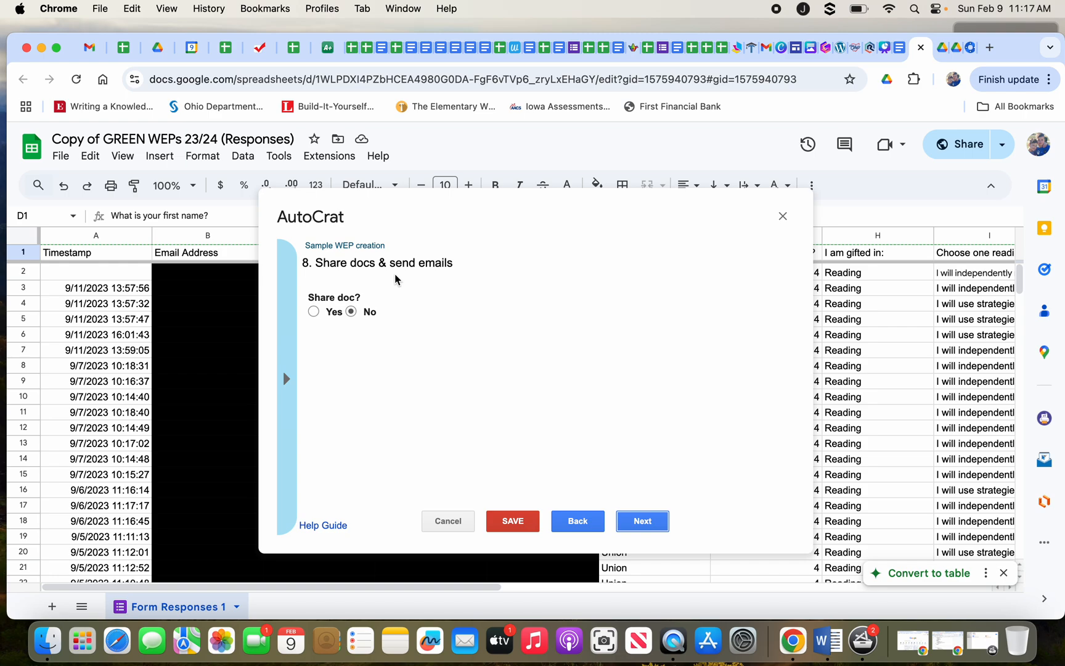
Set Share doc to Yes and share the merged docs as PDF.
click(313, 312)
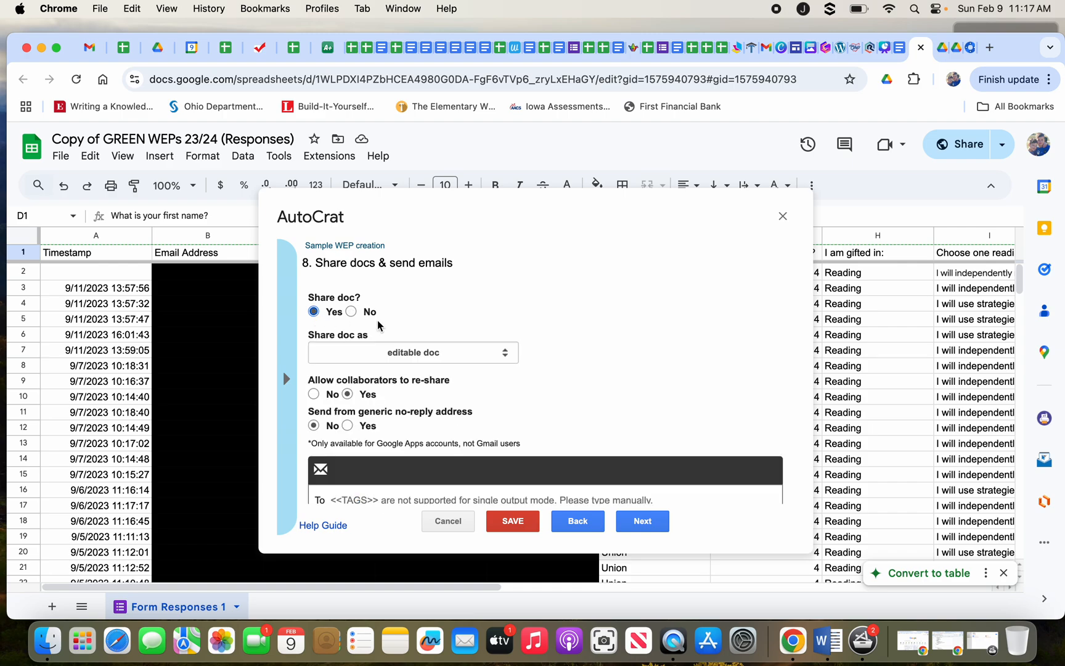
click(439, 349)
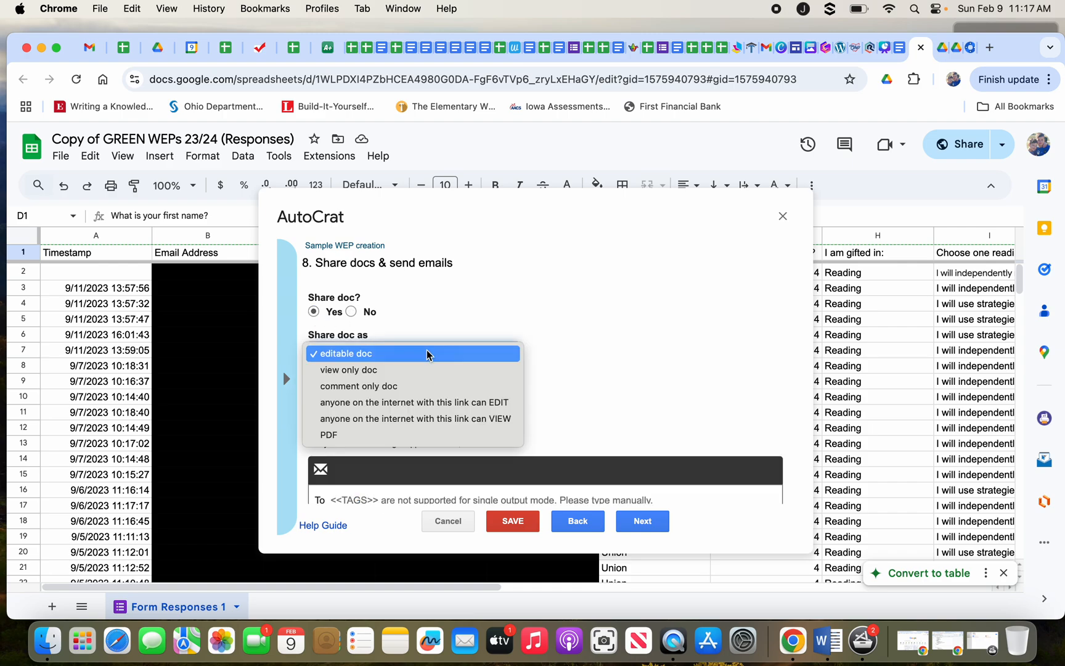
click(400, 434)
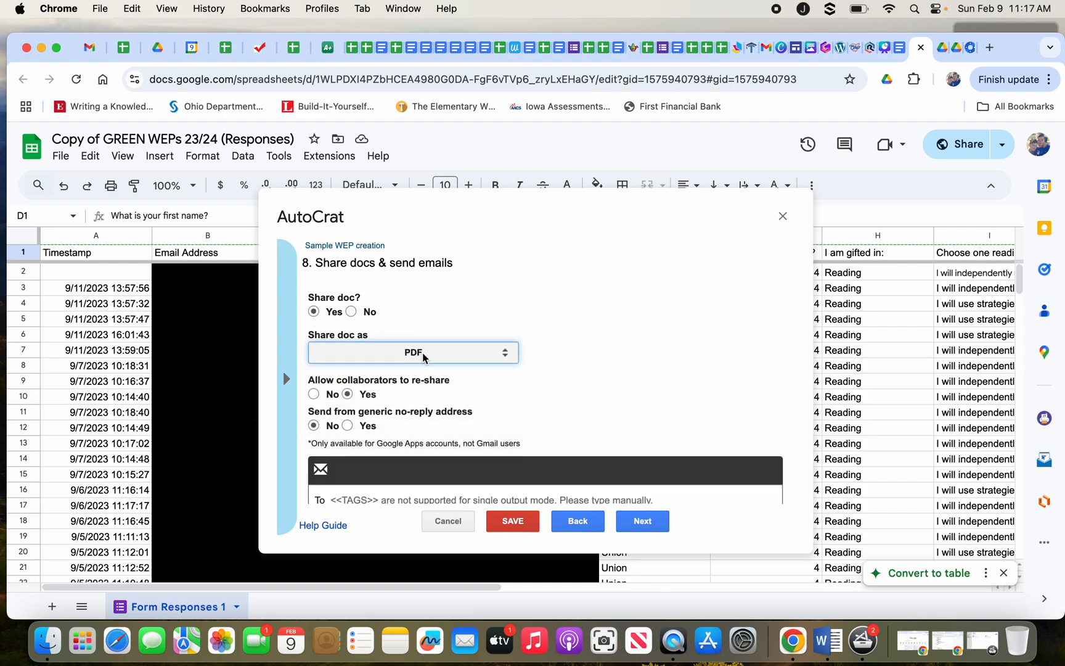
scroll(423, 356, down, 3)
scroll(423, 357, up, 1)
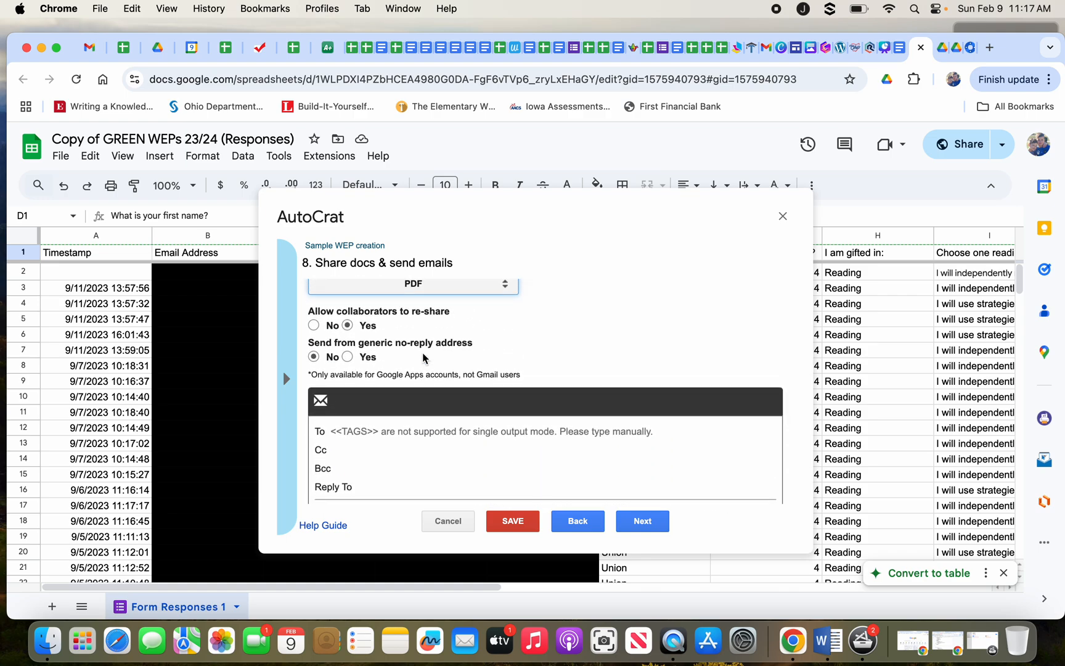
scroll(423, 354, up, 2)
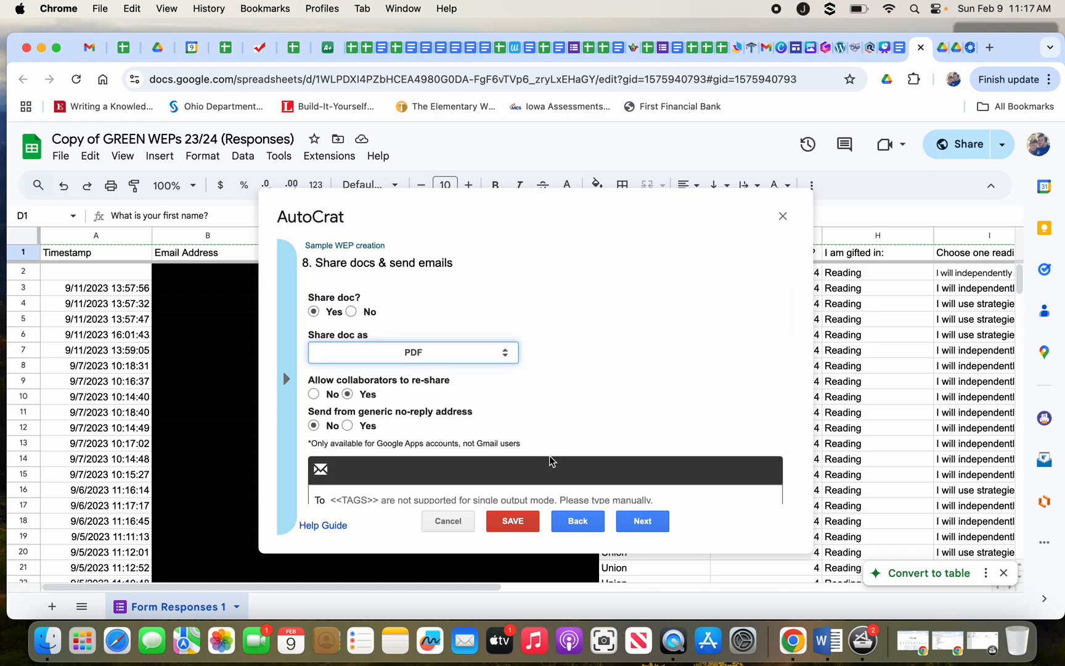
Step back to the file settings, then forward again to step 8.
click(569, 529)
click(569, 530)
click(569, 530)
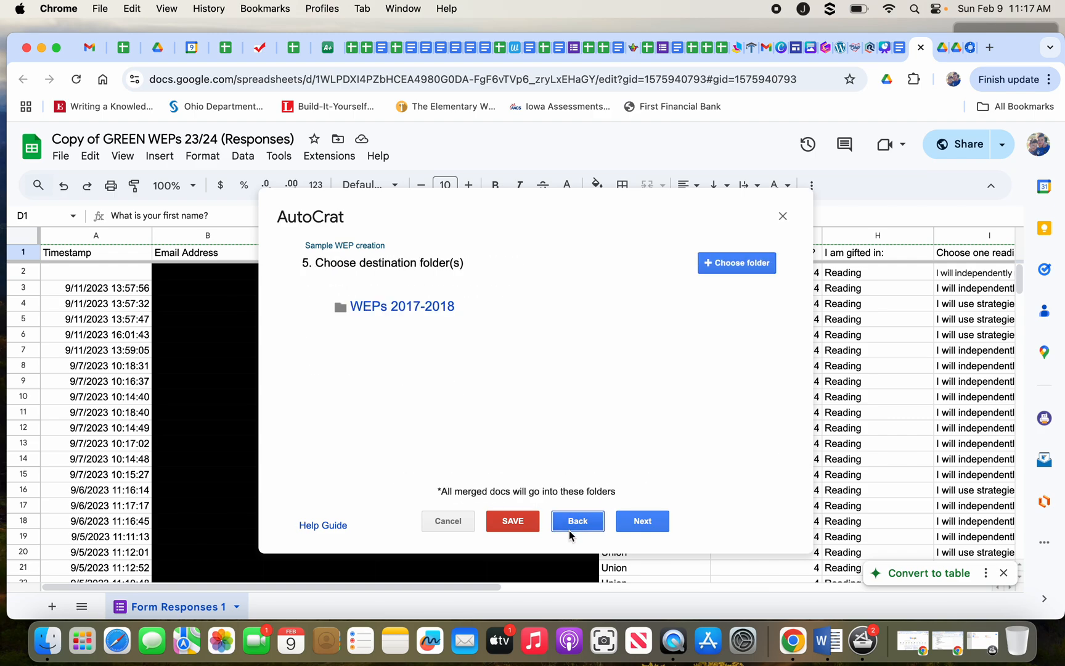
click(569, 530)
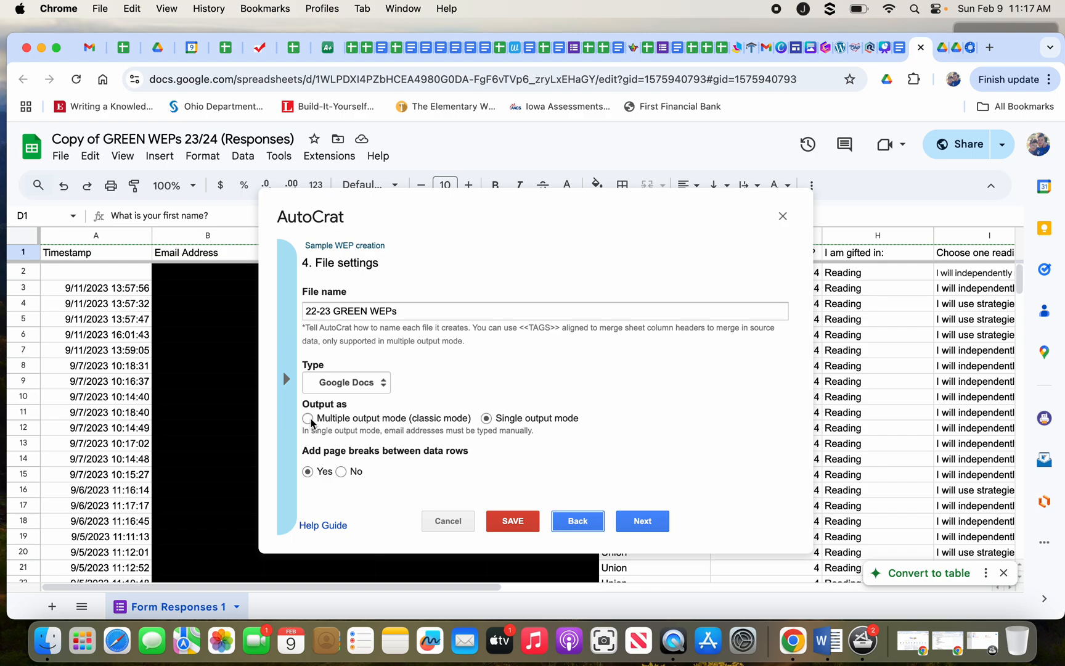
click(643, 521)
click(643, 521)
click(643, 521)
click(643, 521)
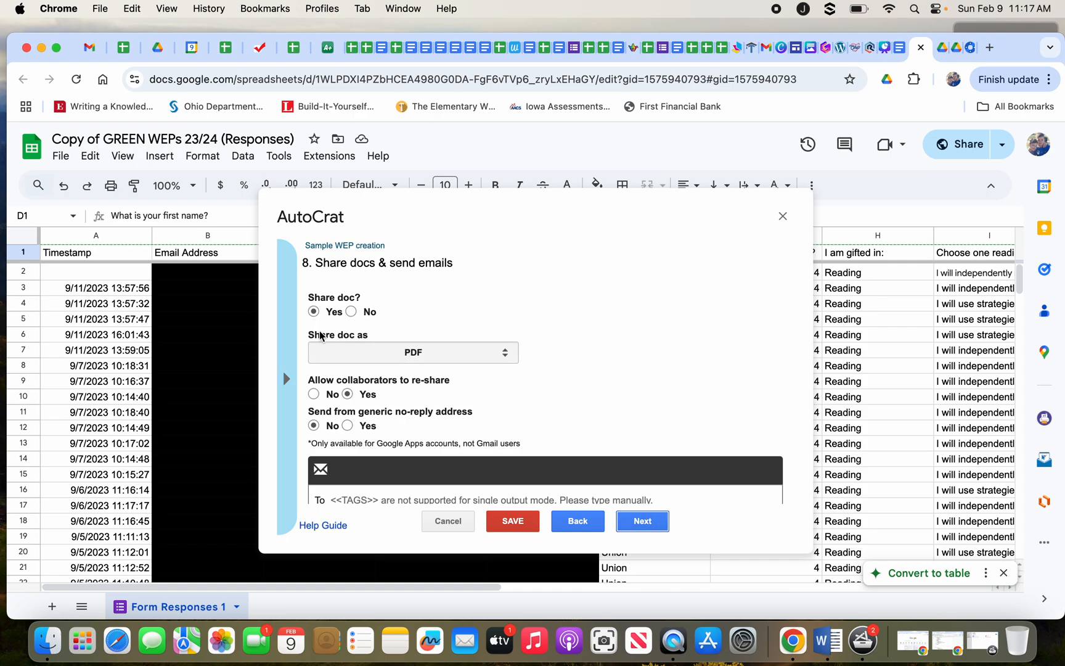
scroll(345, 348, down, 1)
scroll(344, 347, down, 3)
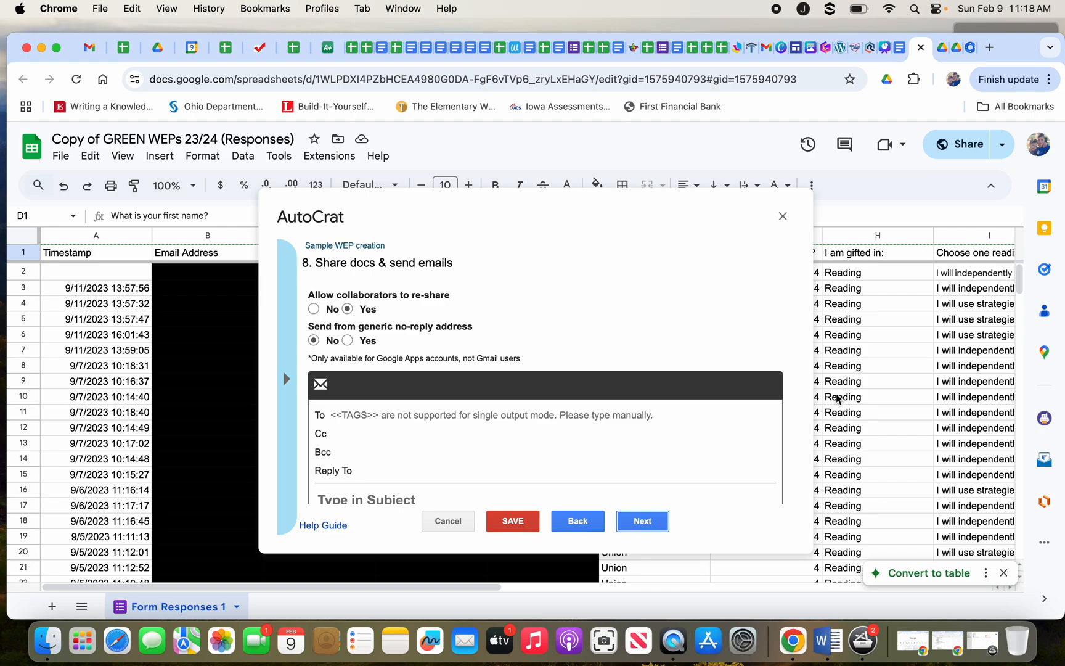
scroll(494, 402, down, 2)
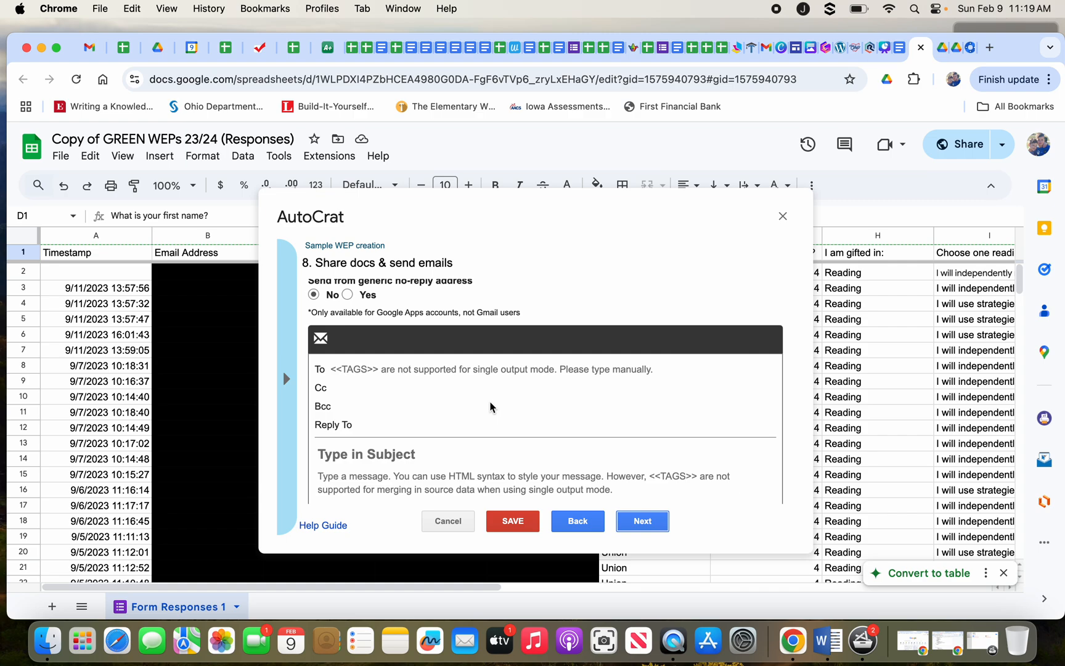
Set Share doc to No and continue to step 9, job triggers.
scroll(492, 457, down, 2)
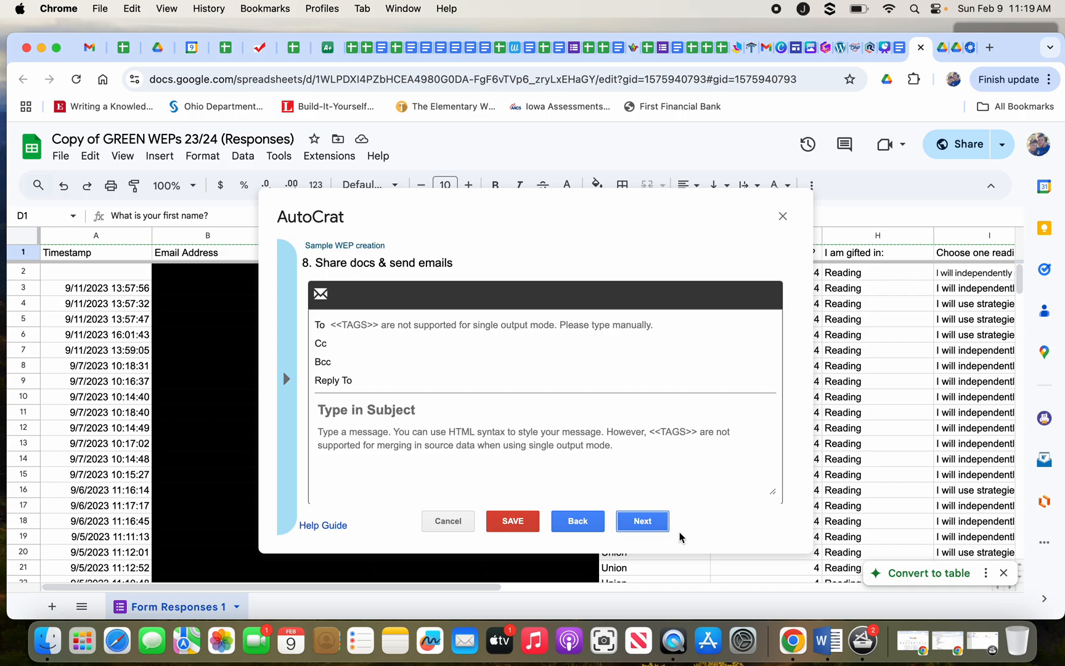
scroll(522, 428, up, 3)
click(362, 312)
click(642, 520)
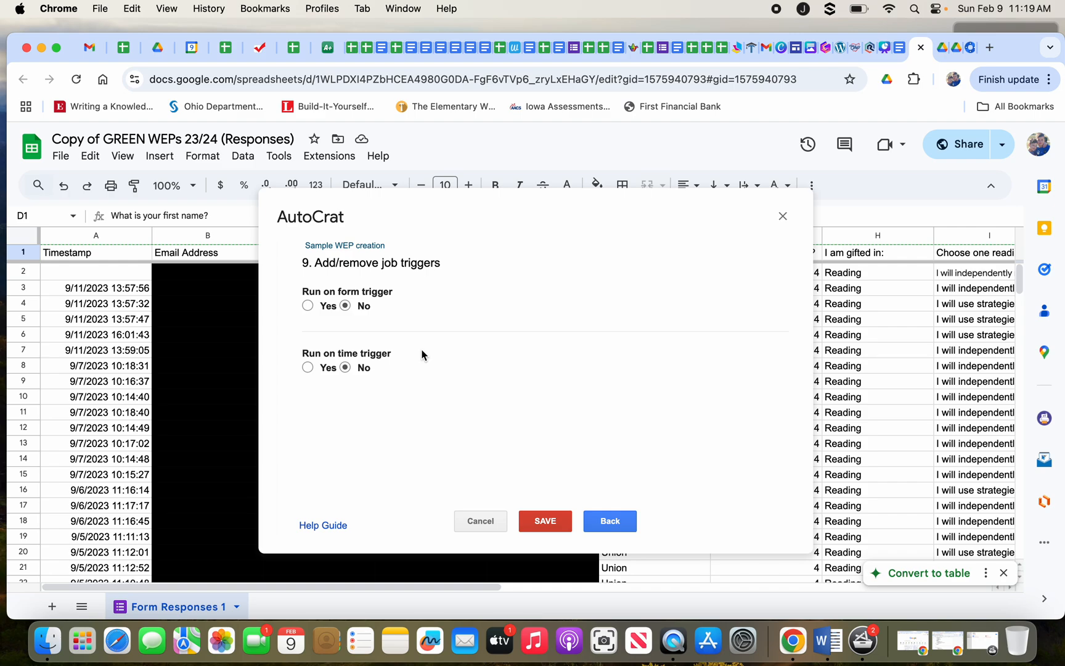
Set Run on form trigger to Yes and confirm enabling form triggers.
click(308, 305)
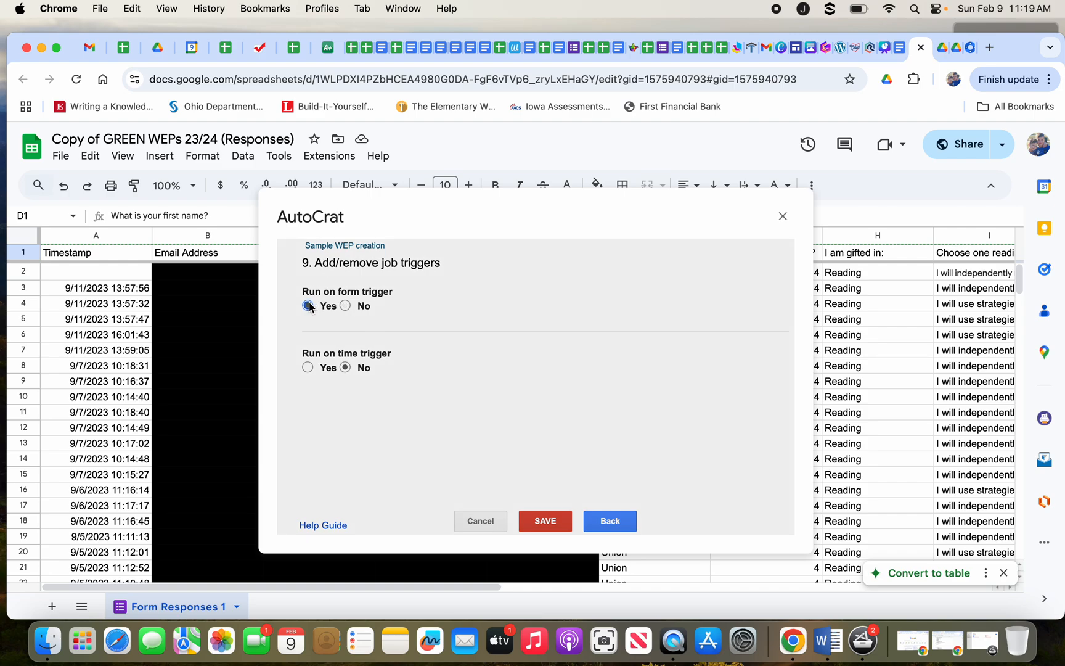
click(752, 367)
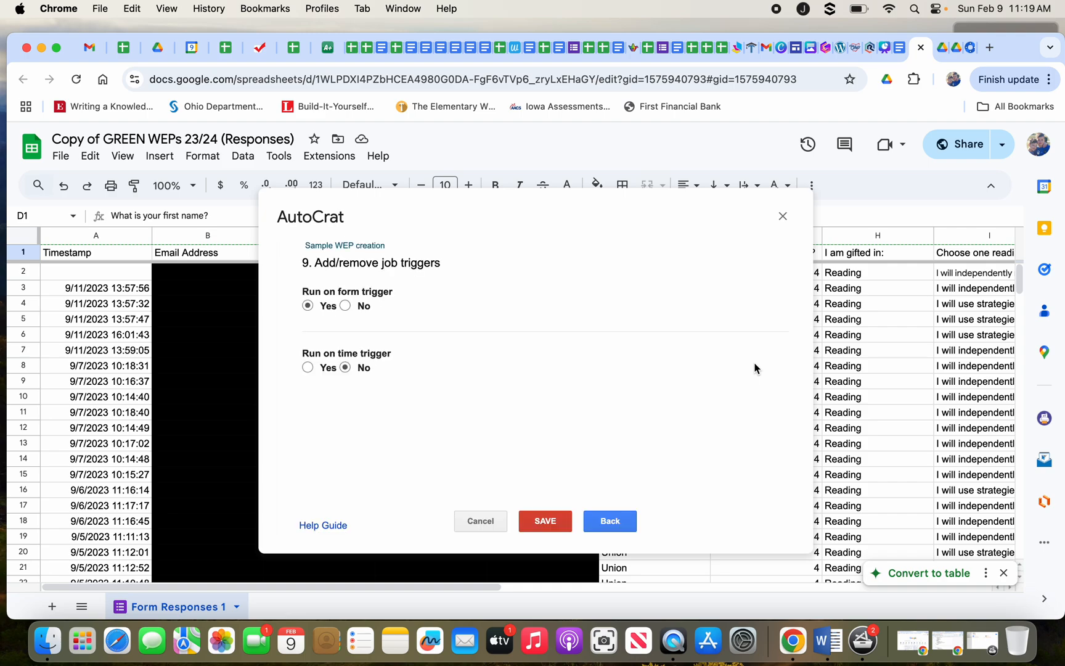
Set form trigger to No and time trigger to Yes, running every twenty-four hours.
click(345, 305)
click(307, 367)
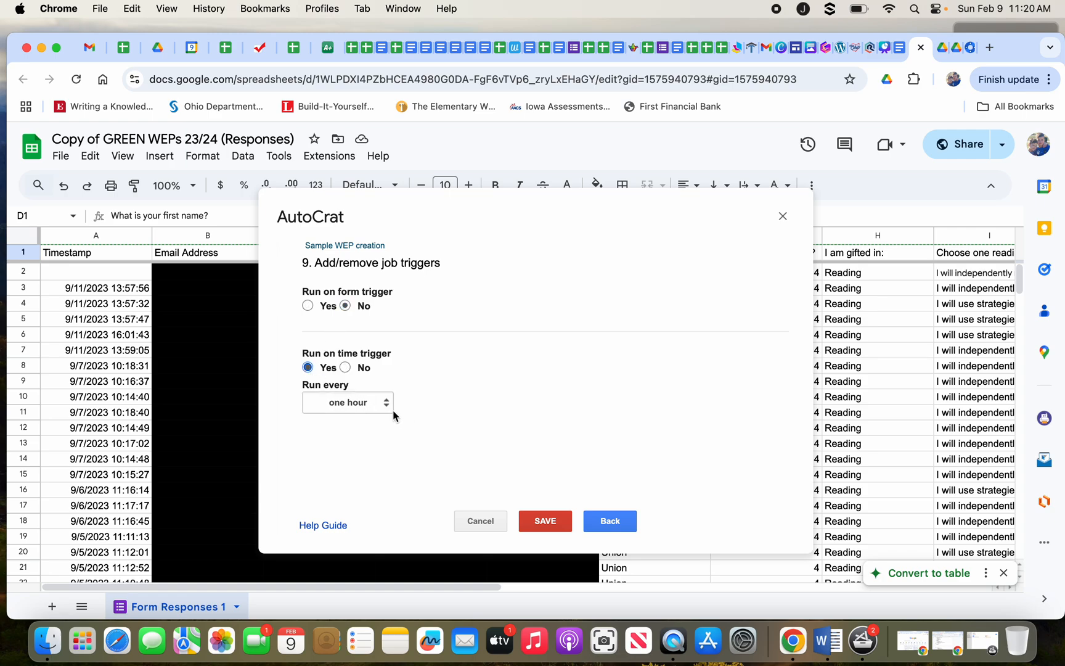
click(369, 408)
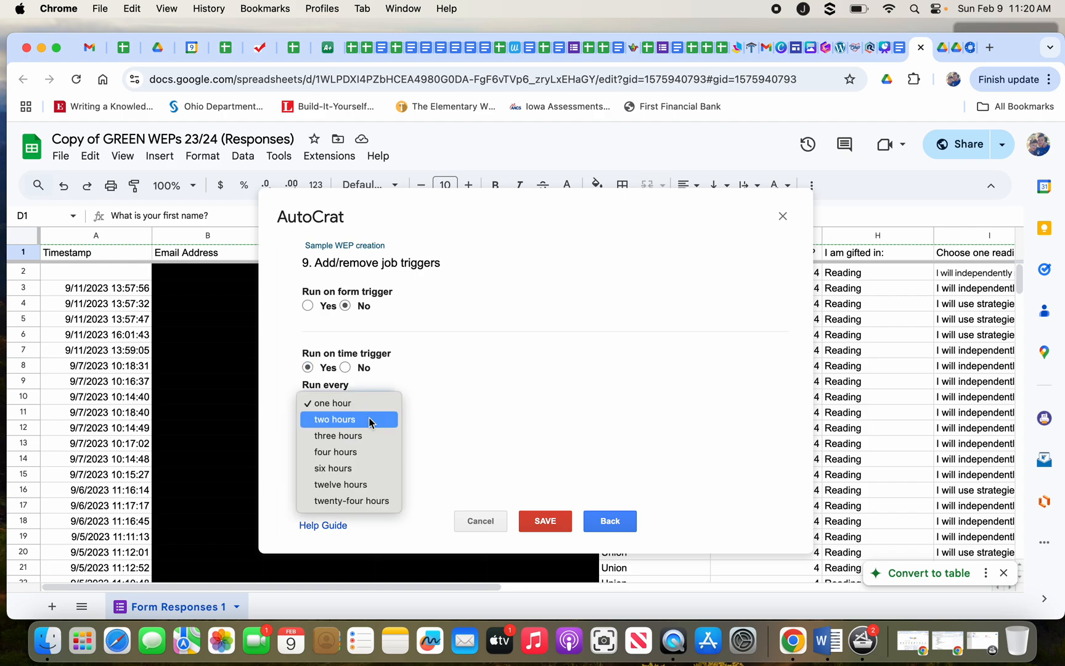
click(365, 501)
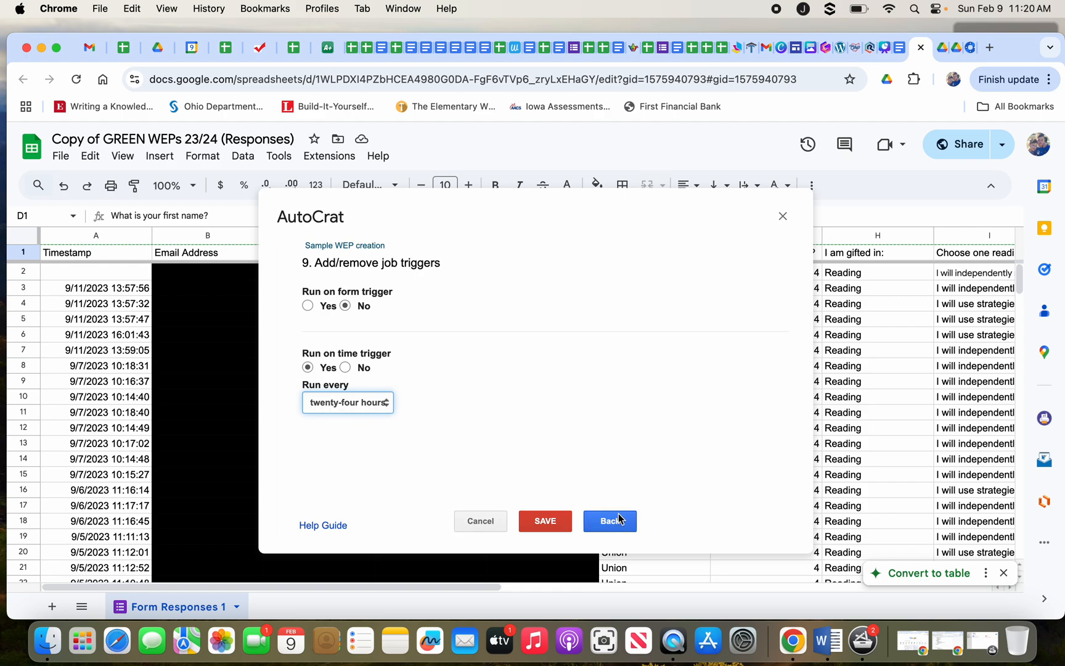
Save the GREEN Weps 23/24 job's trigger settings and return to the Existing Jobs list.
click(553, 517)
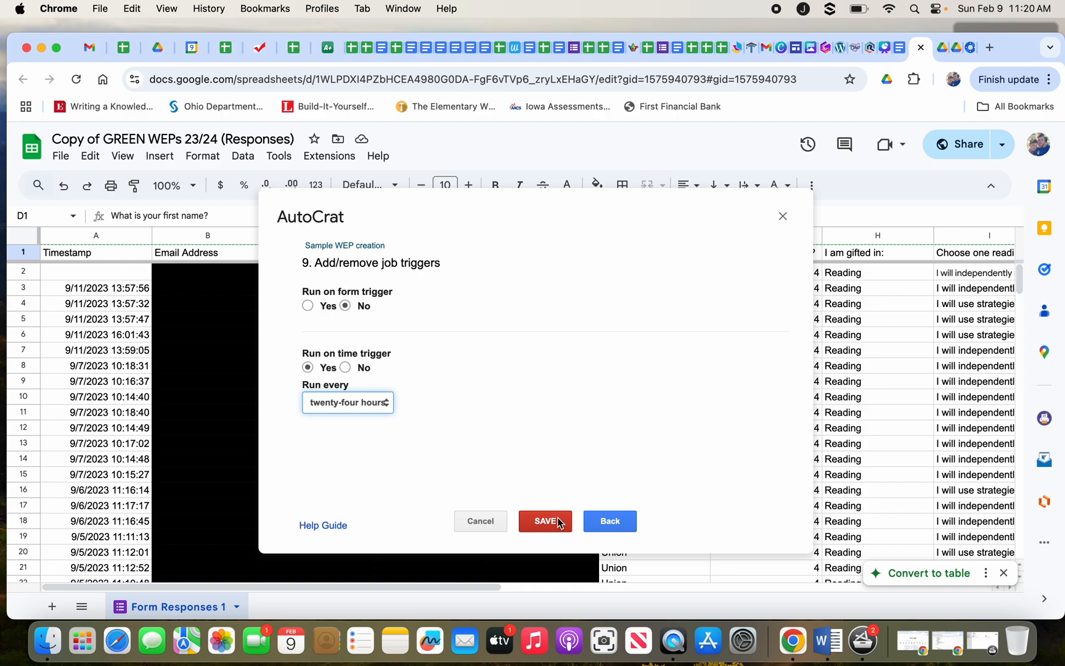
click(495, 522)
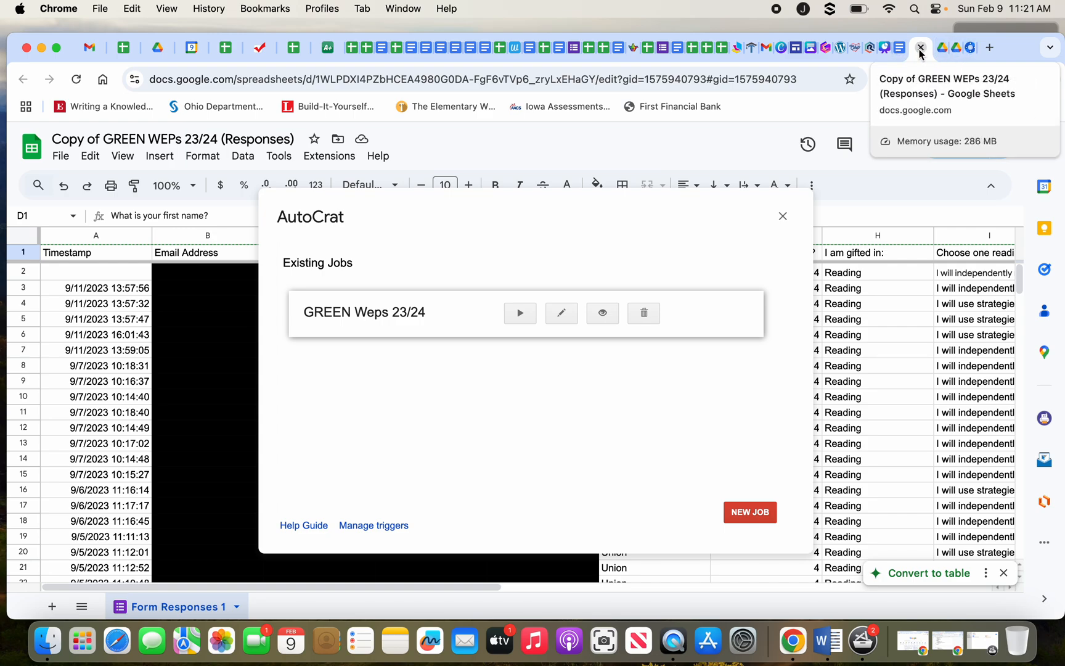
Present Canva's Product Components slide full screen and follow its Sample Sheet link.
click(888, 49)
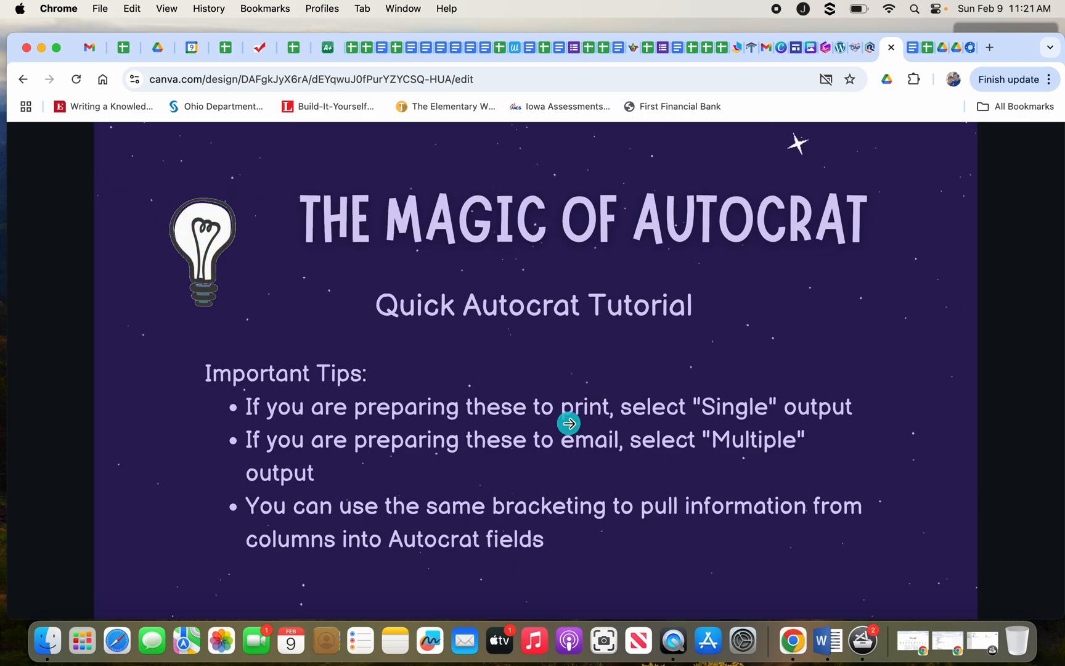
click(569, 423)
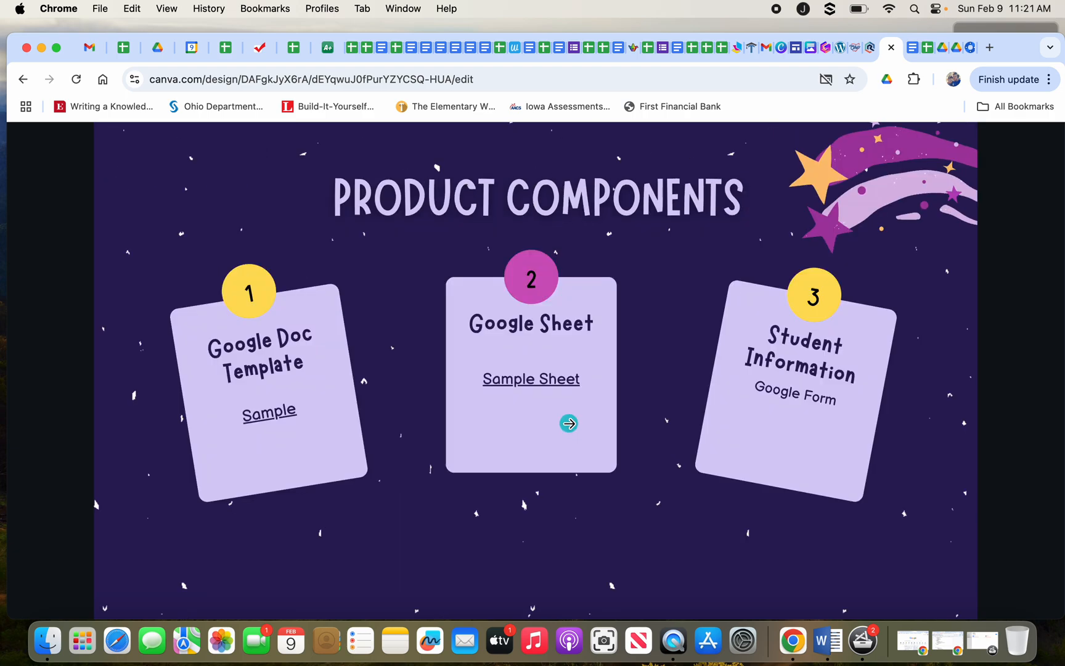
click(533, 384)
click(524, 350)
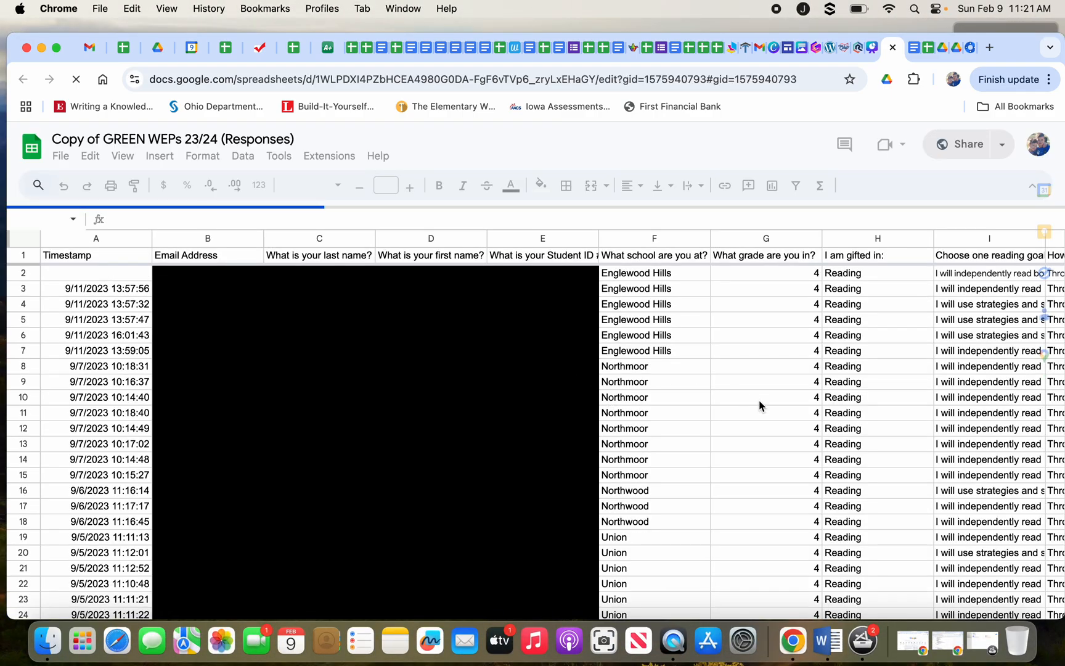
Review the merged doc IDs, URLs and link previews in columns M–P, then return to Canva.
scroll(759, 401, right, 10)
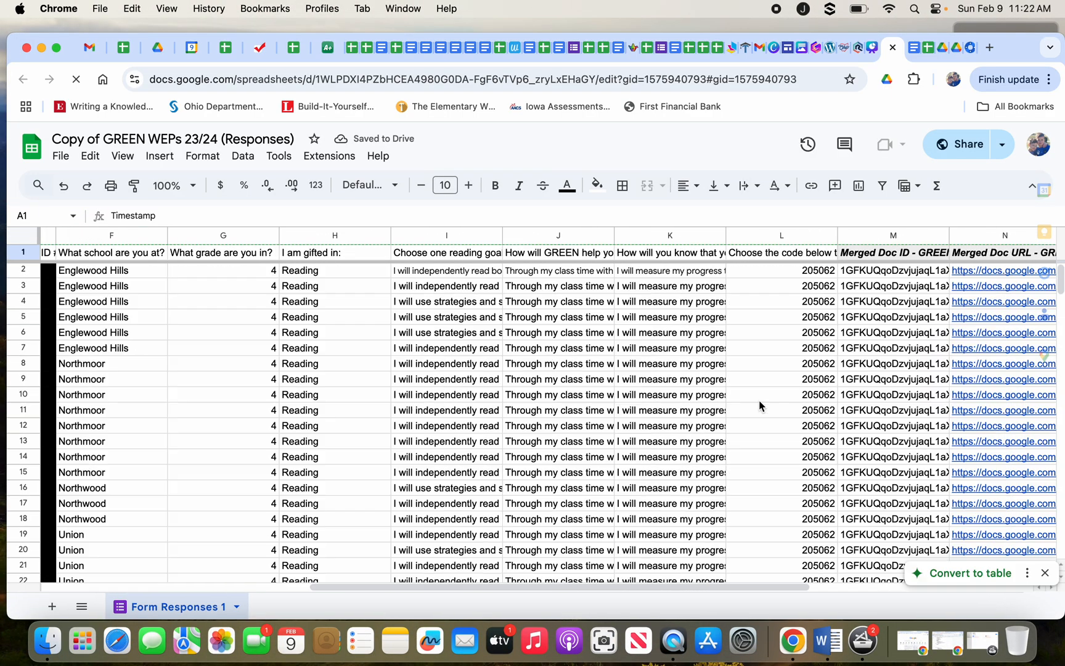
scroll(759, 400, right, 5)
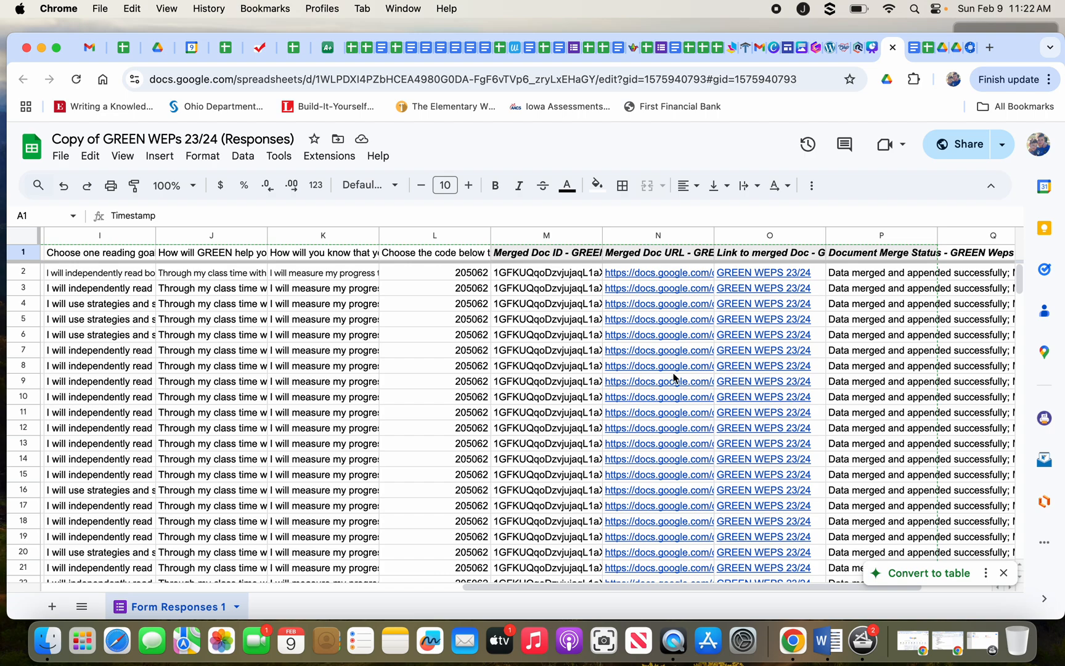
mouse_move(755, 271)
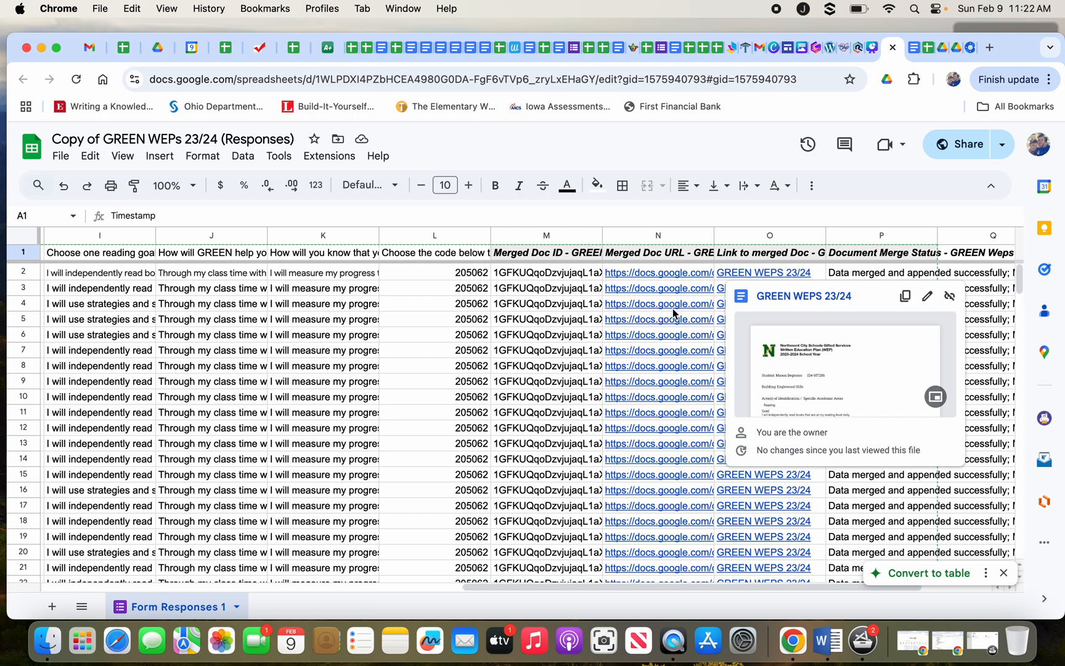
mouse_move(654, 314)
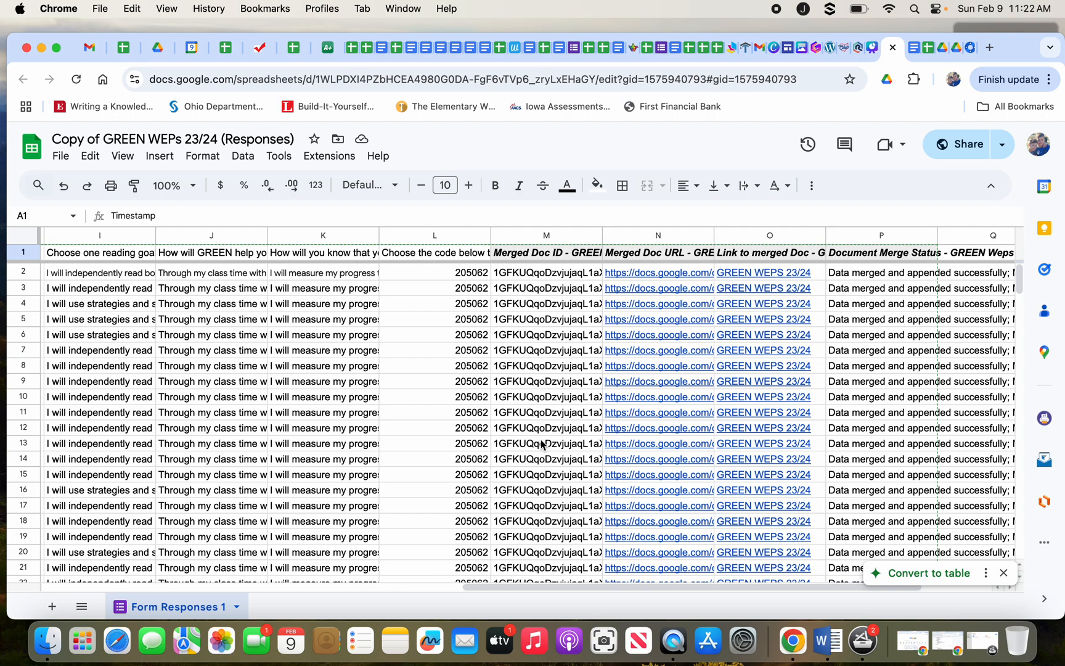
scroll(541, 438, left, 15)
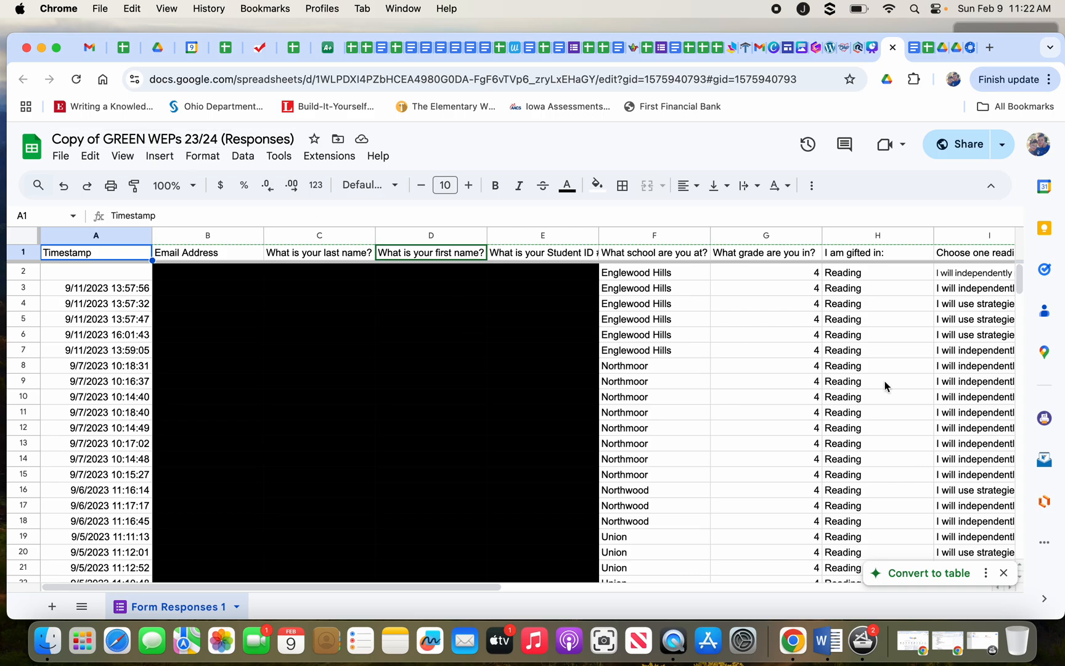
scroll(872, 381, right, 10)
scroll(863, 345, right, 5)
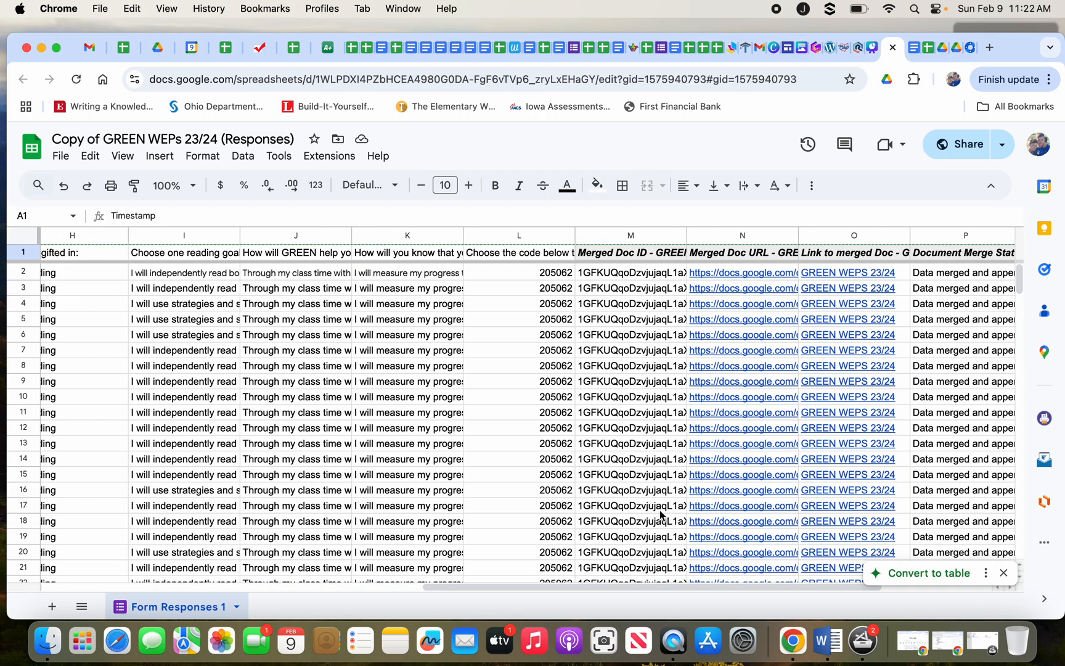
scroll(660, 510, left, 12)
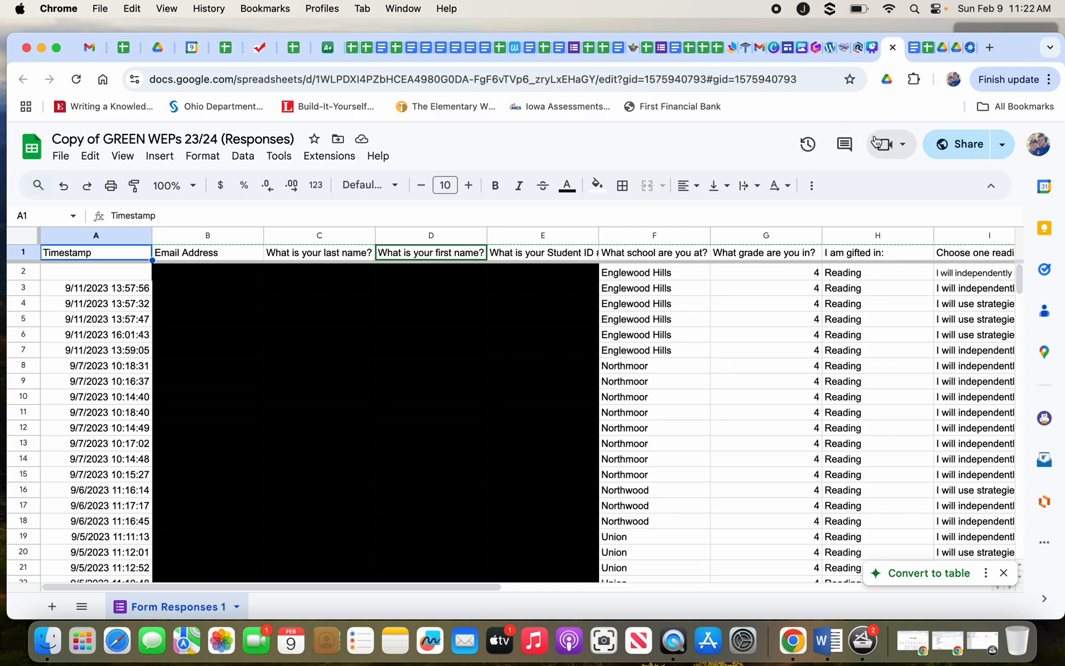
click(874, 49)
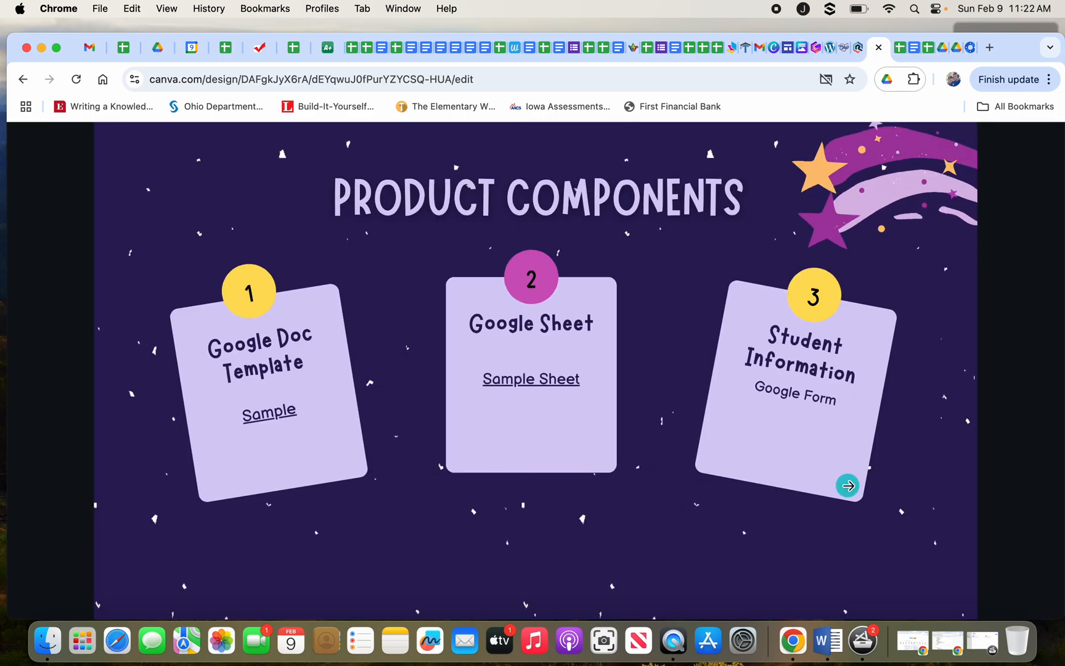
Present the deck full screen and settle on the Magic of Autocrat tips slide.
click(896, 468)
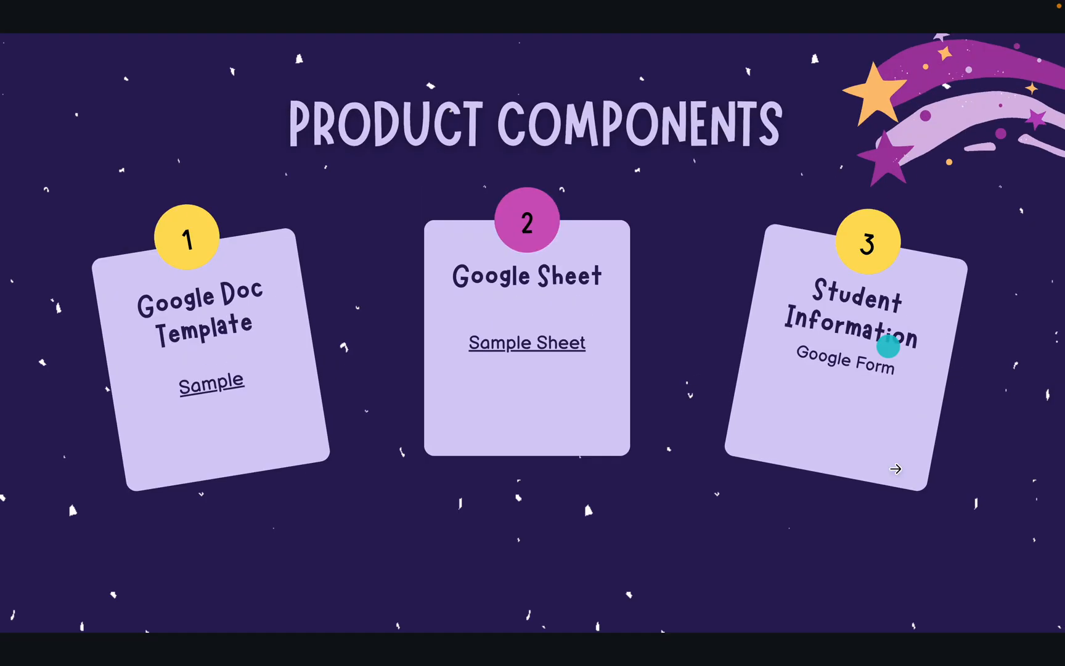
click(896, 468)
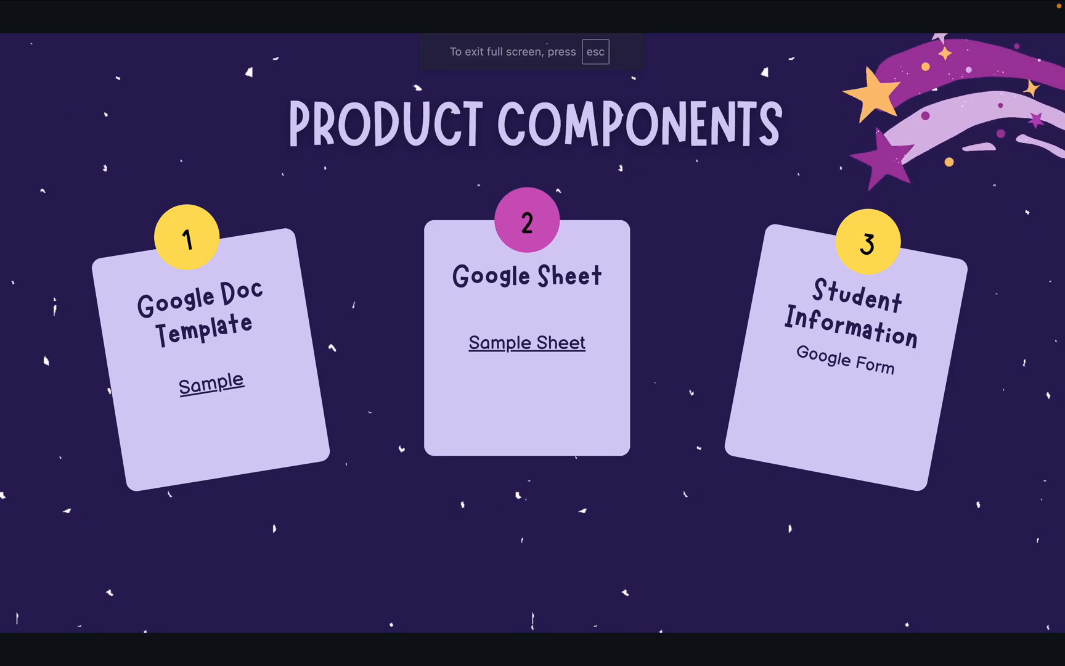
key(Right)
key(Right)
key(Left)
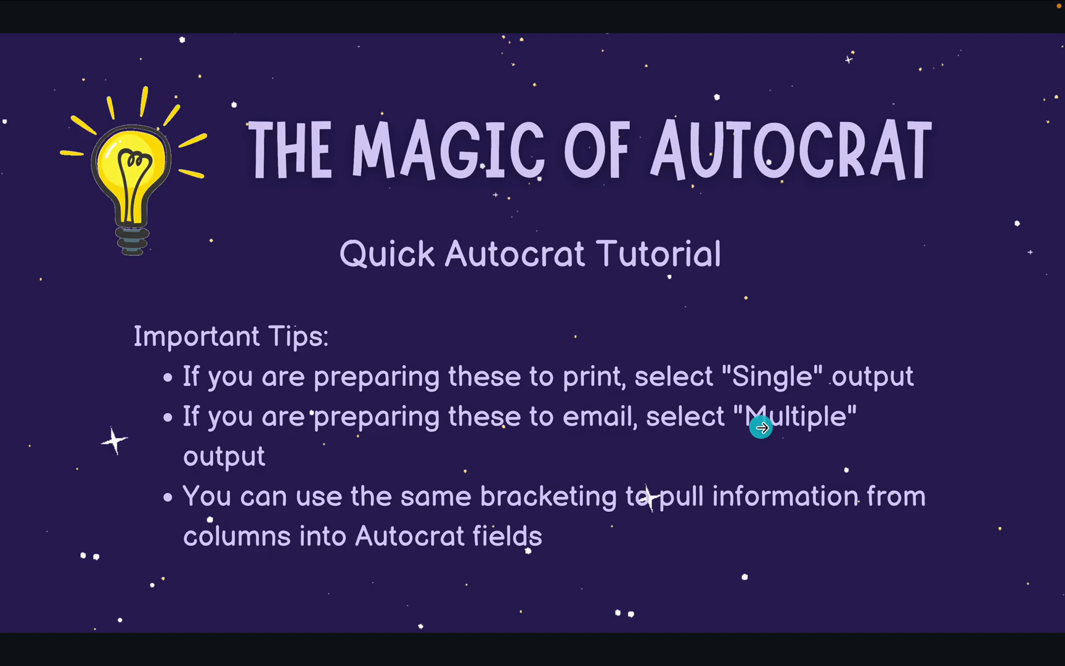
Highlight the Multiple output tip and the filling-Autocrat-fields tip, then exit full screen.
mouse_move(762, 427)
mouse_down()
mouse_move(769, 442)
mouse_move(743, 409)
mouse_move(720, 422)
mouse_move(728, 428)
mouse_up()
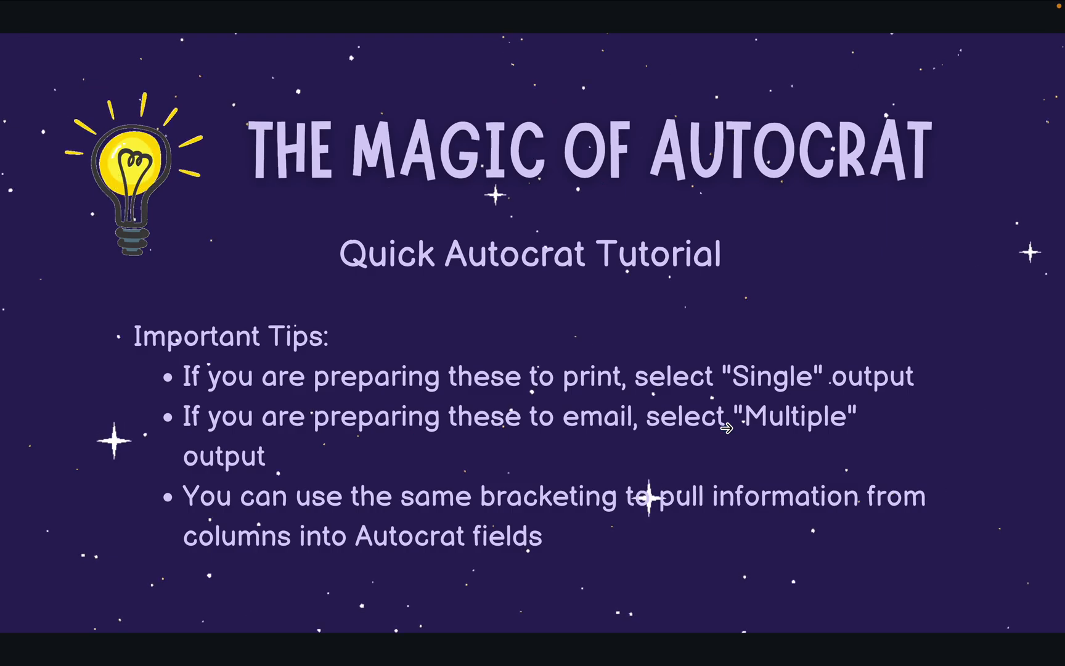
drag(334, 472, 552, 530)
key(Right)
key(Left)
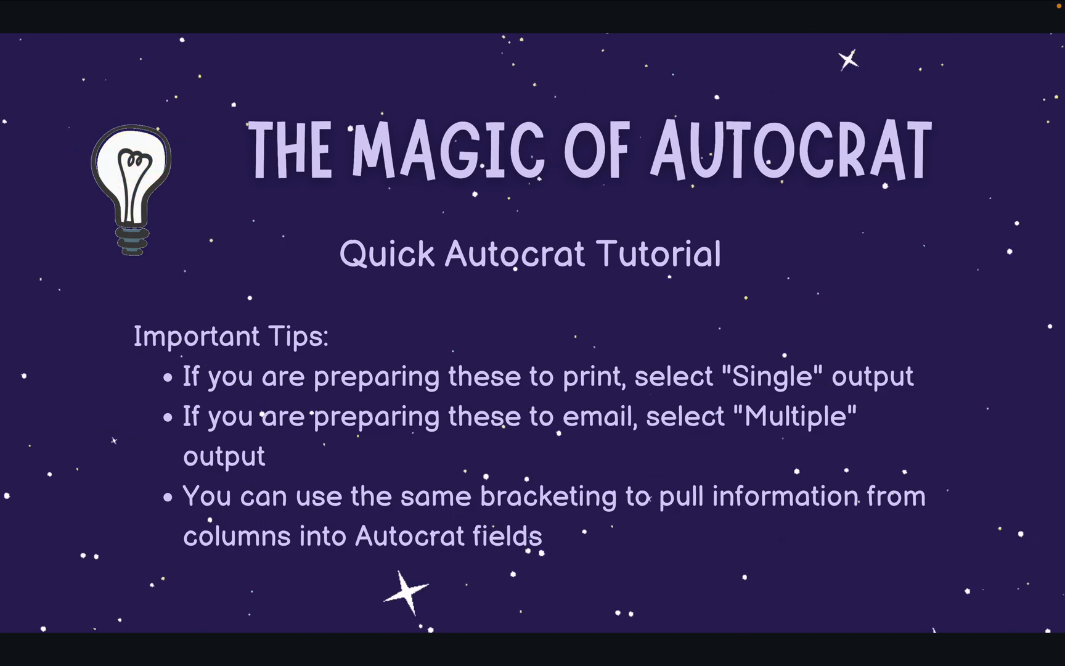
key(Escape)
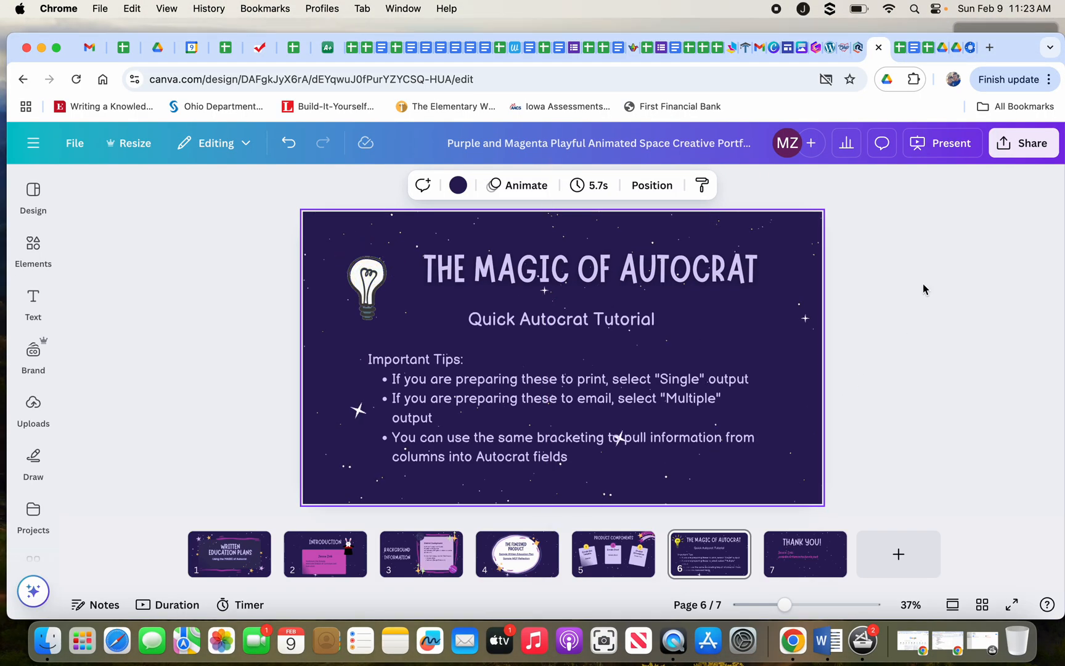
Switch to the Responses sheet and scroll across the student form response columns.
click(900, 48)
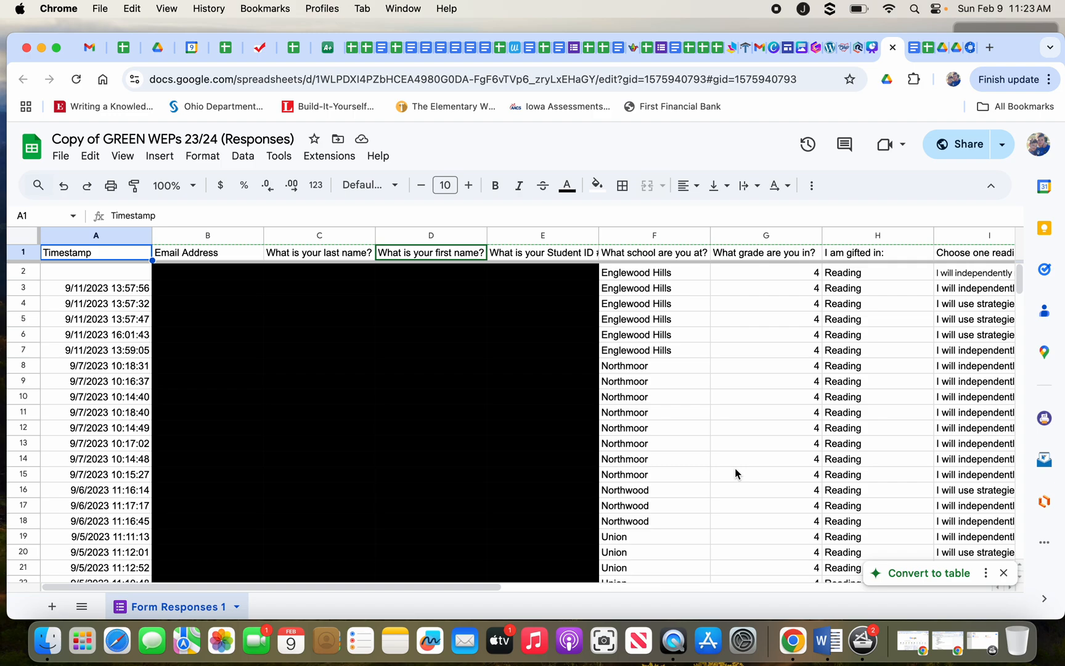
scroll(735, 470, right, 1)
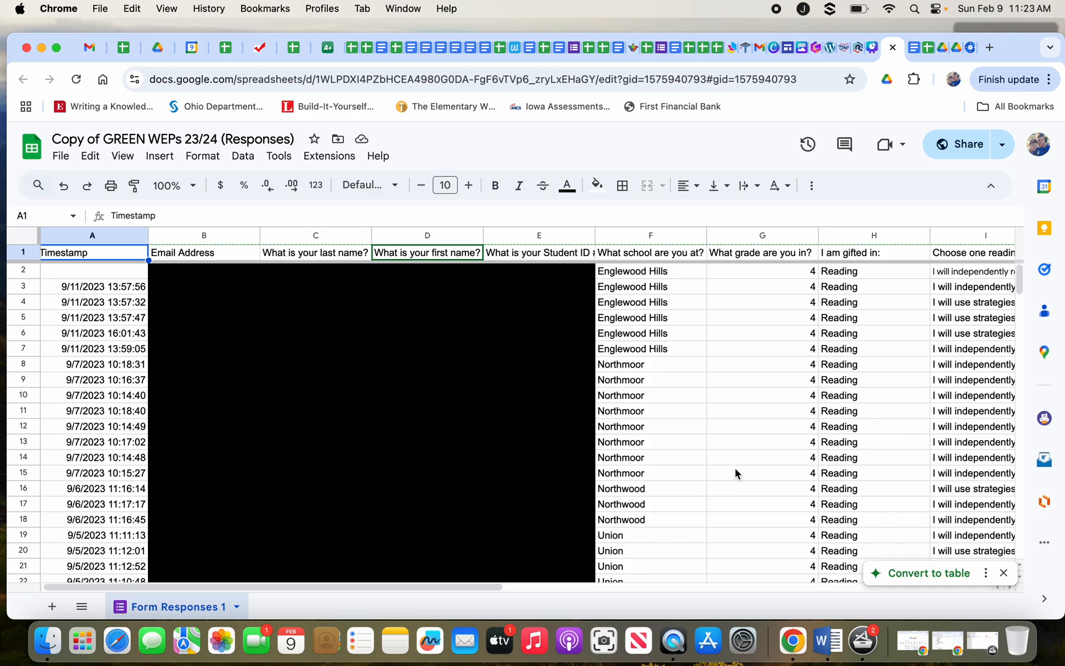
scroll(735, 468, right, 4)
scroll(735, 468, down, 3)
scroll(735, 472, up, 3)
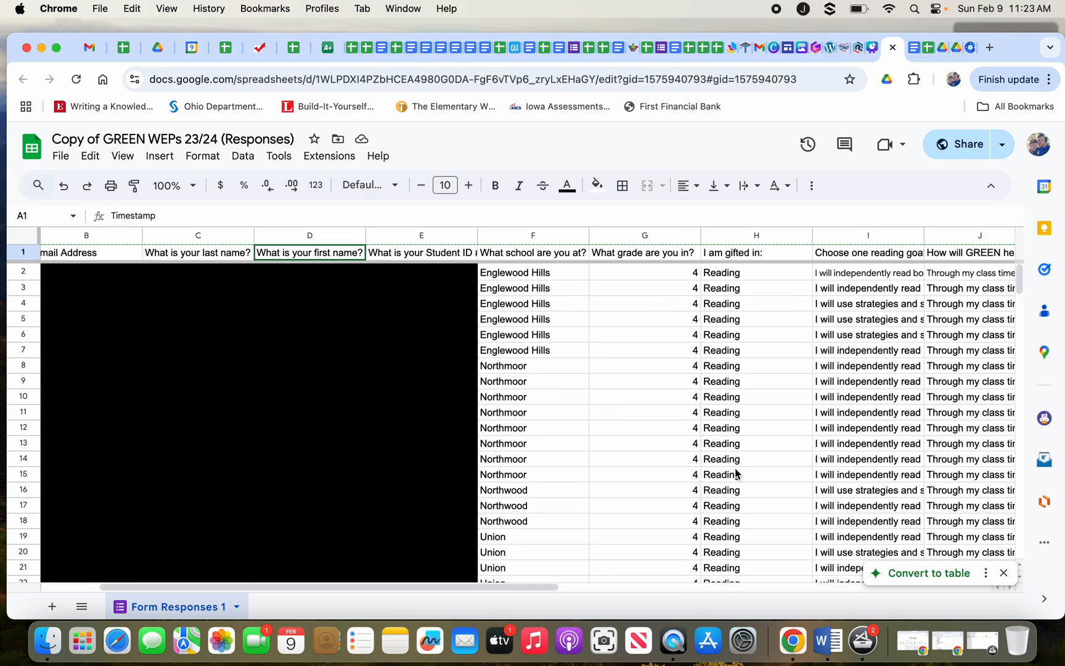
scroll(676, 424, right, 10)
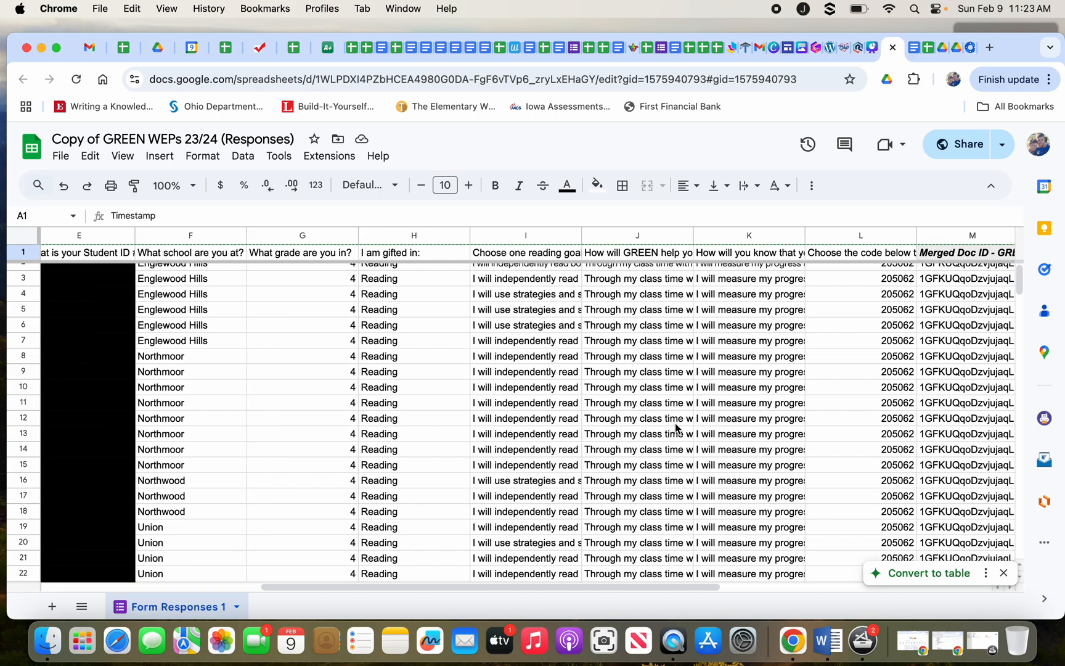
scroll(676, 425, left, 8)
scroll(675, 426, left, 1)
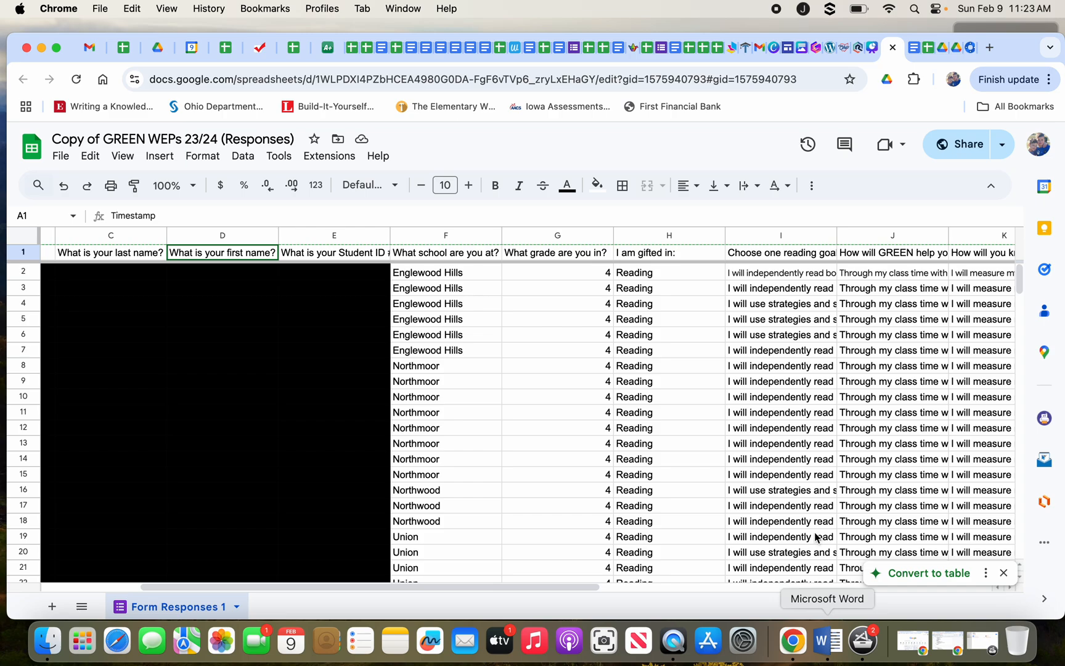
scroll(778, 509, right, 6)
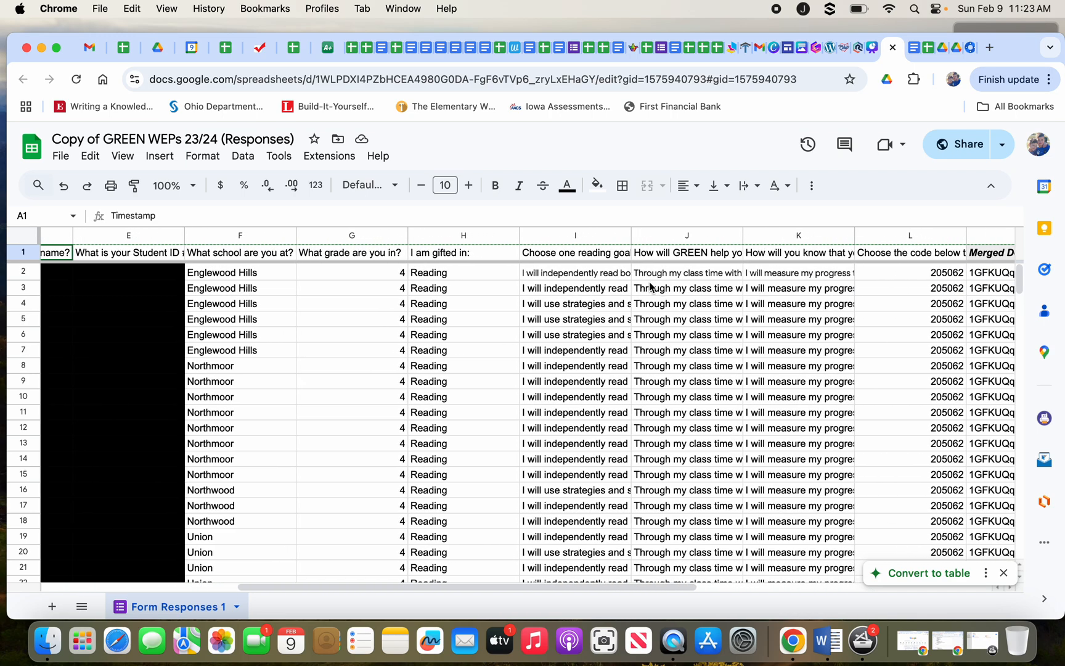
Read the GREEN support answers in column J from J2 to J18, then open the WEP Sample.pdf preview.
click(669, 274)
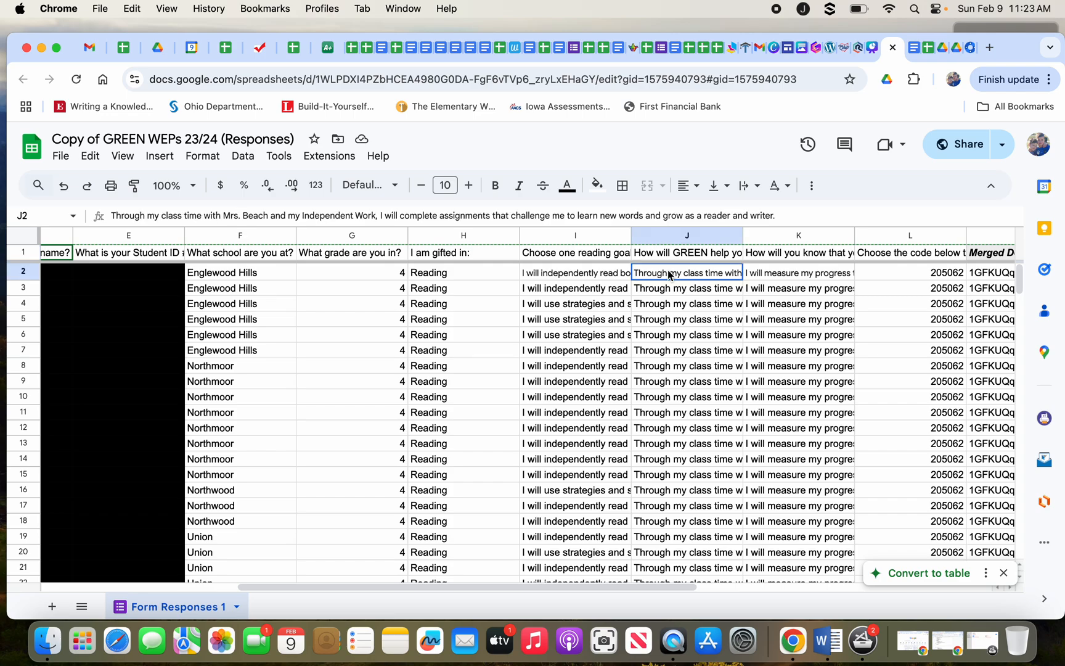
key(Down)
key(Down)
key(Down)
key(Down)
key(Down)
key(Down)
key(Down)
key(Down)
key(Down)
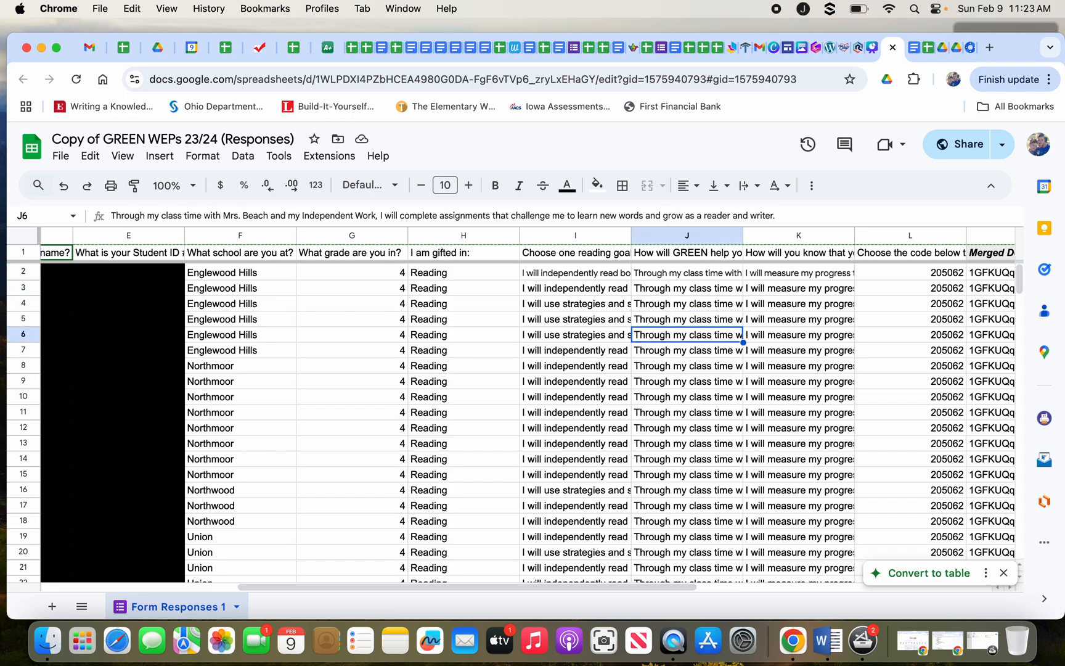
key(Down)
key(Down)
key(Down)
key(Down)
key(Down)
key(Down)
key(Down)
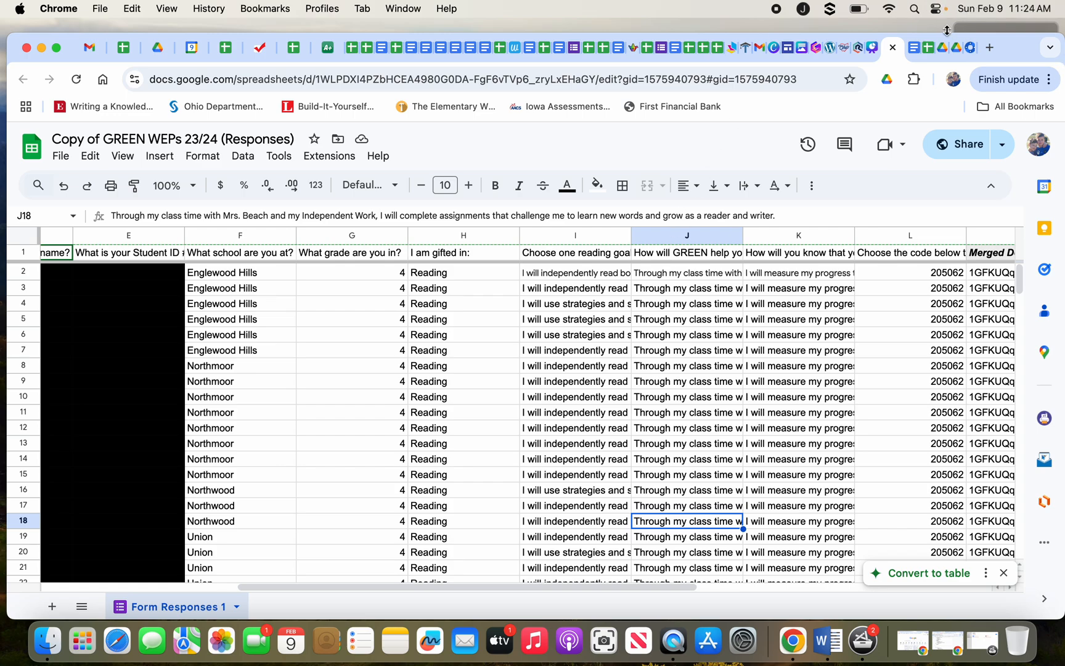
click(947, 49)
click(948, 48)
Scroll through the Sample WEP Reflection.pdf evaluation form, then return to Canva's Magic of Autocrat slide.
scroll(573, 418, down, 1)
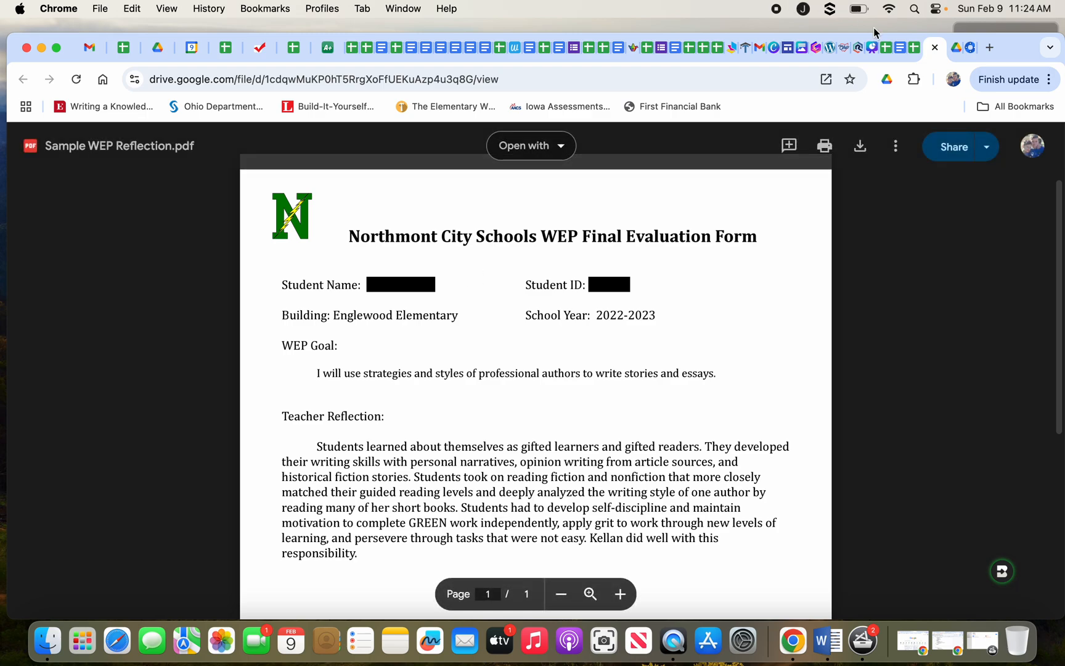
click(868, 47)
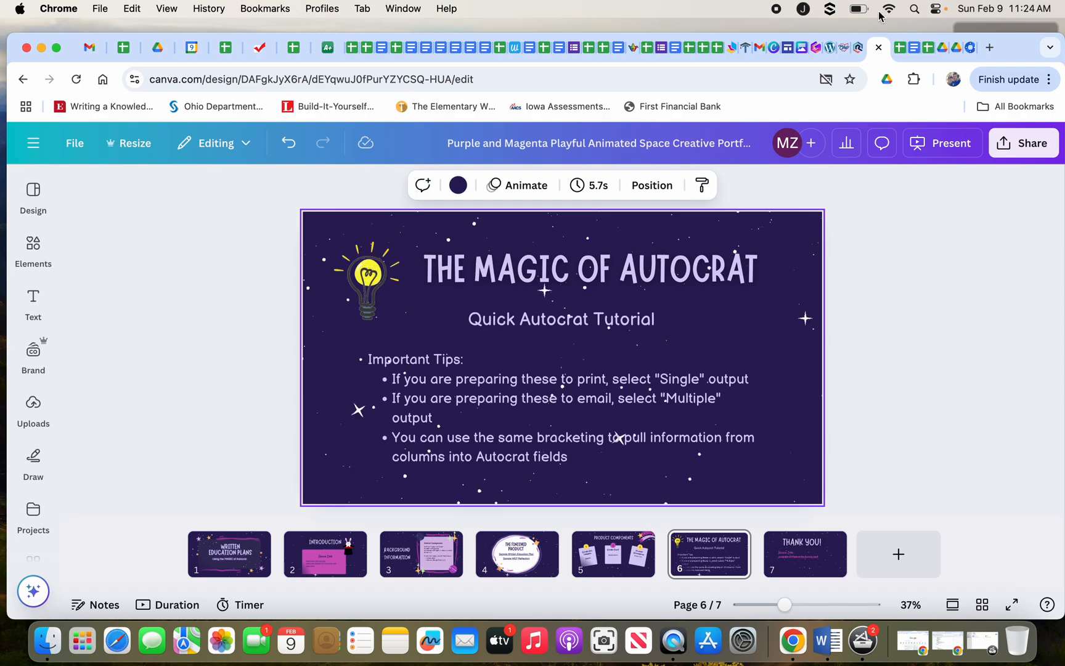
Launch Autocrat from Extensions and open the GREEN Weps 23/24 job for editing.
click(901, 48)
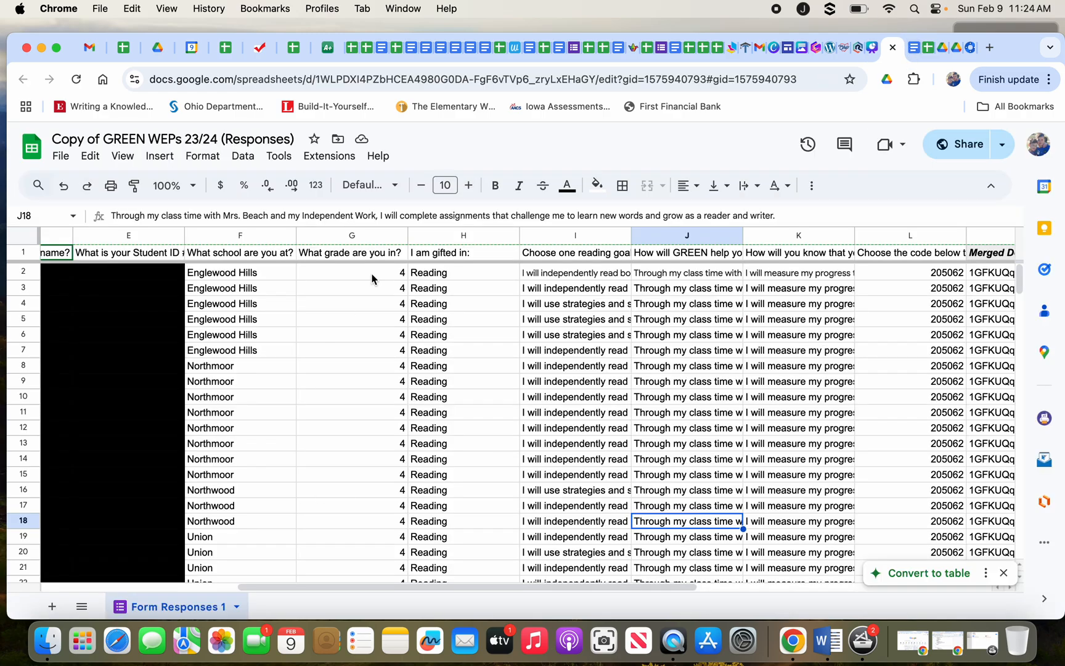
click(328, 155)
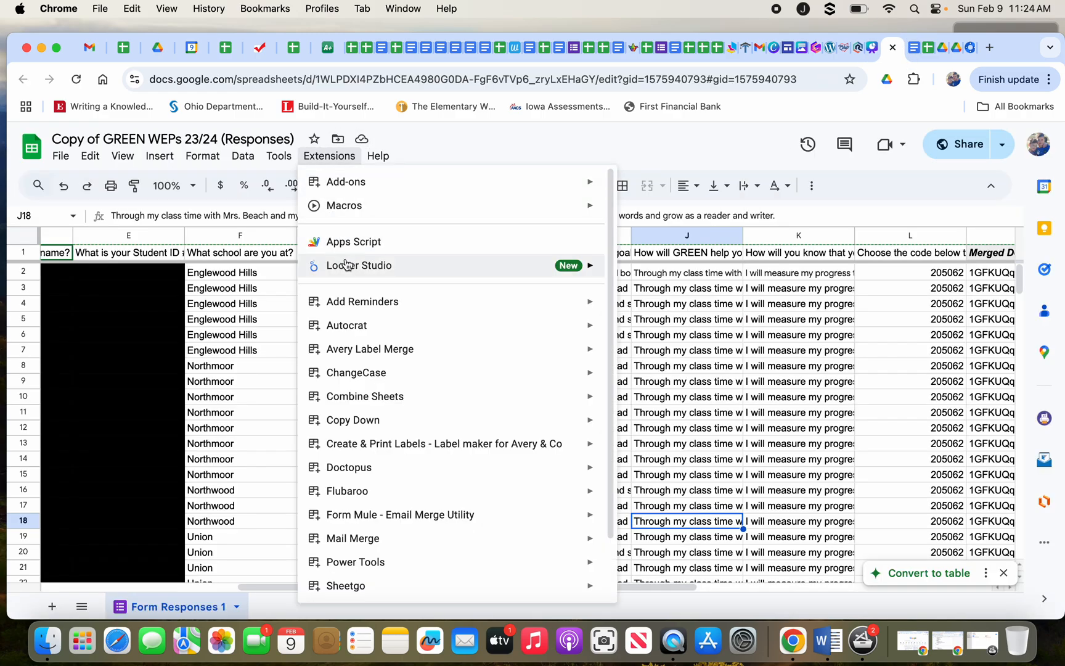
mouse_move(370, 325)
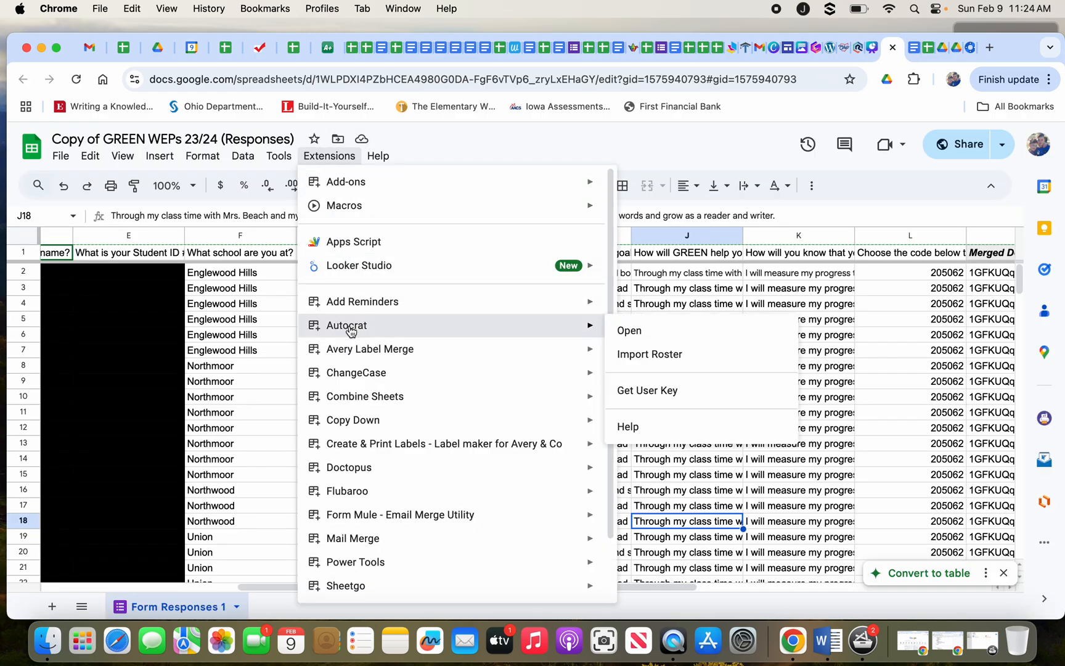
click(696, 341)
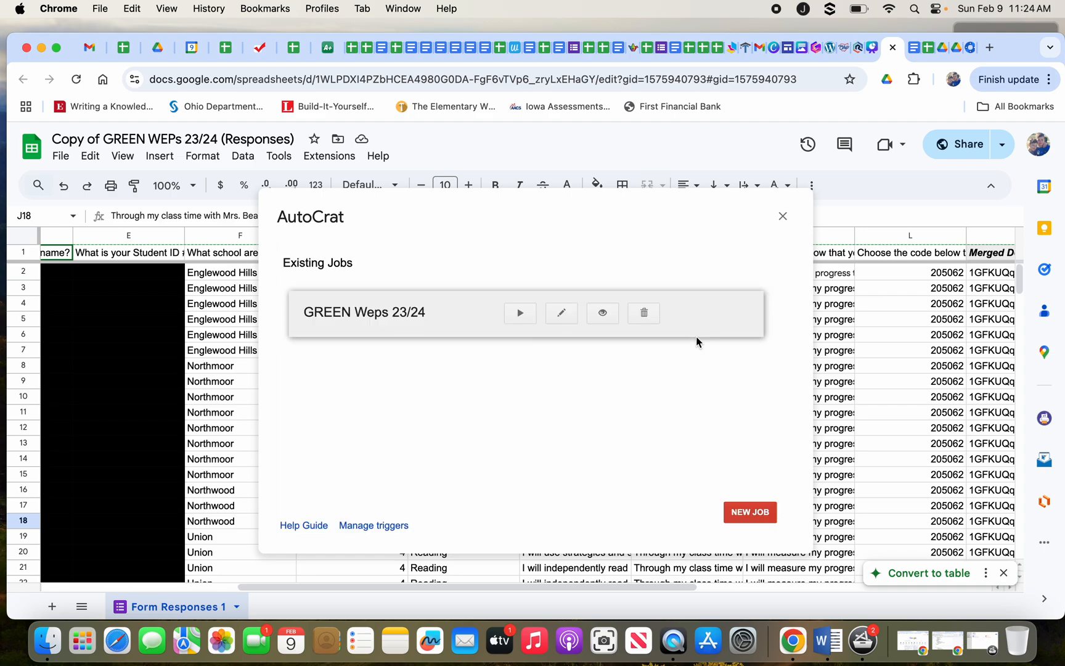
click(601, 319)
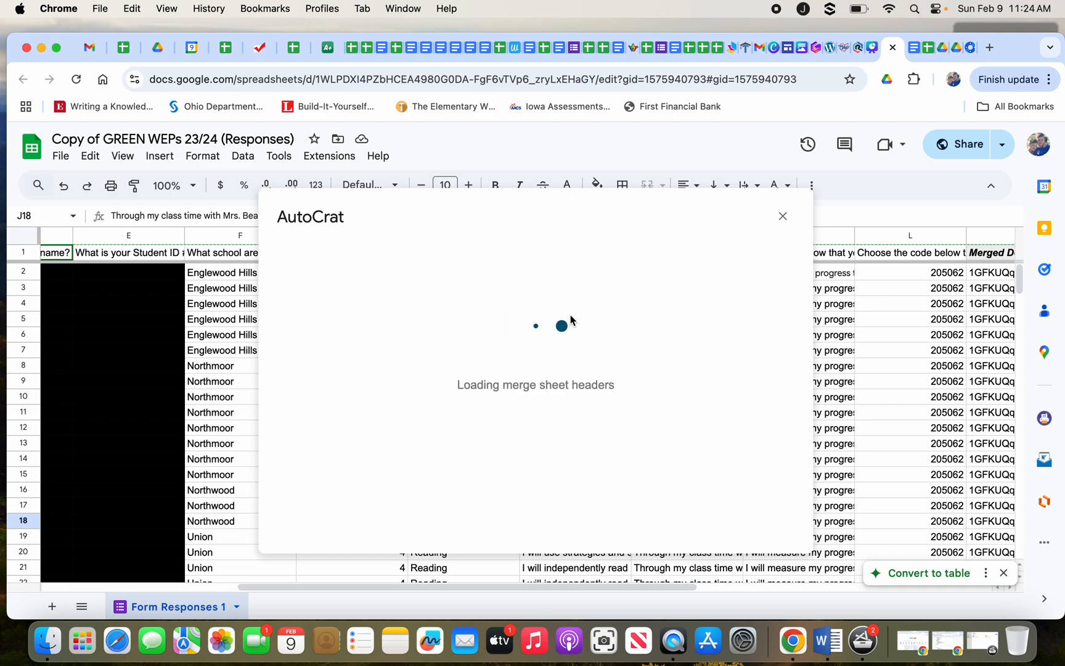
Advance to step 8, set Share doc to Yes, and begin the Reply To field.
click(630, 523)
click(630, 523)
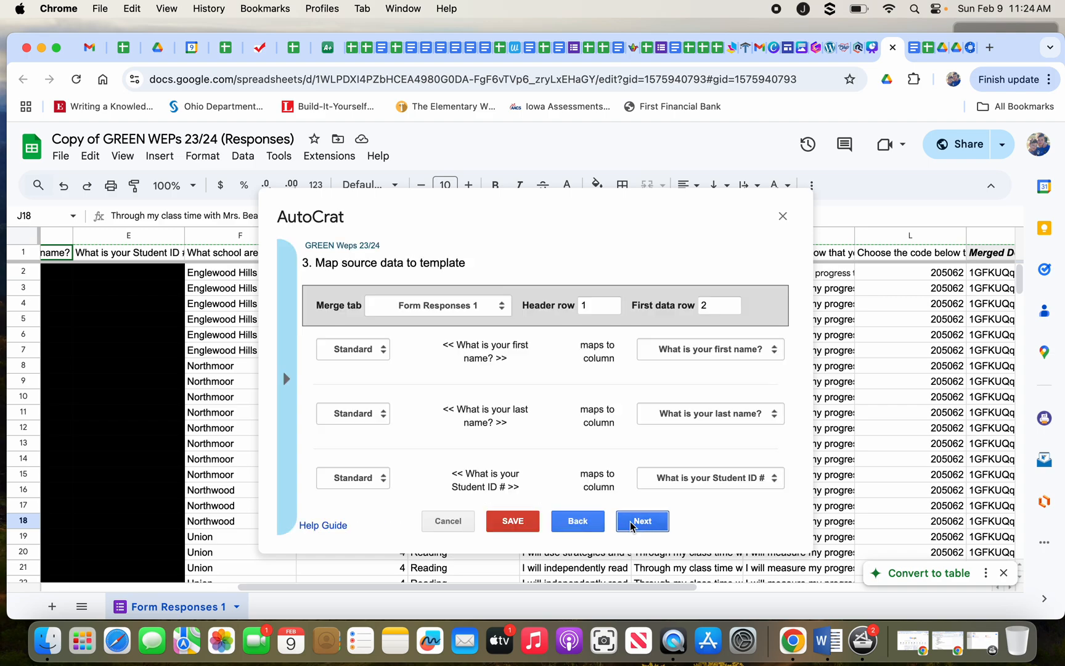
click(630, 524)
click(630, 524)
click(632, 525)
click(630, 523)
click(630, 523)
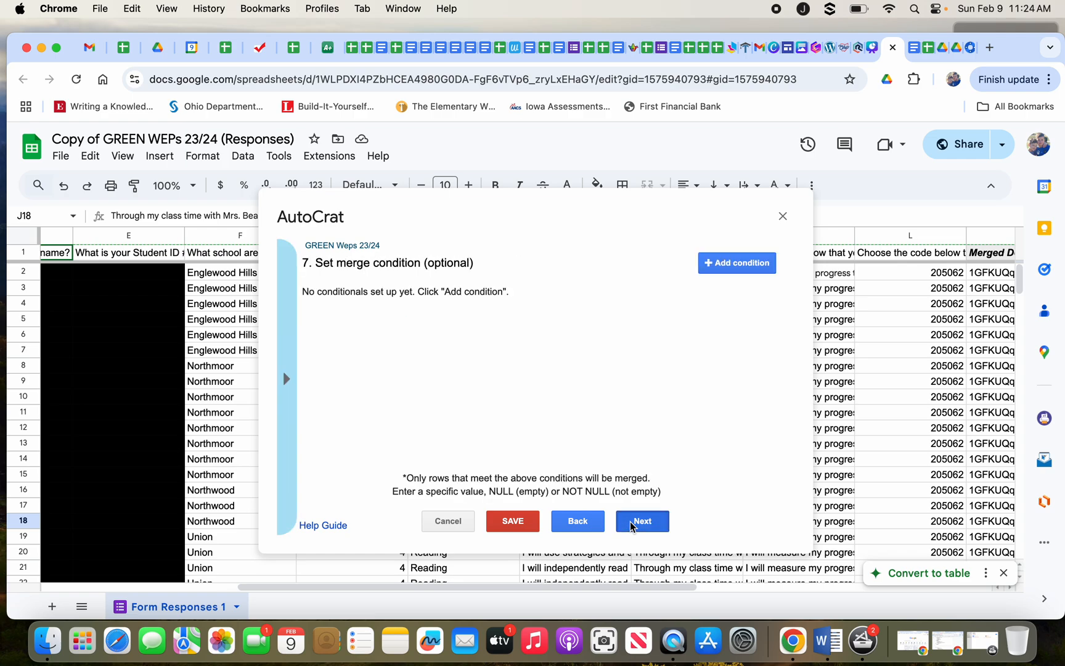
click(314, 312)
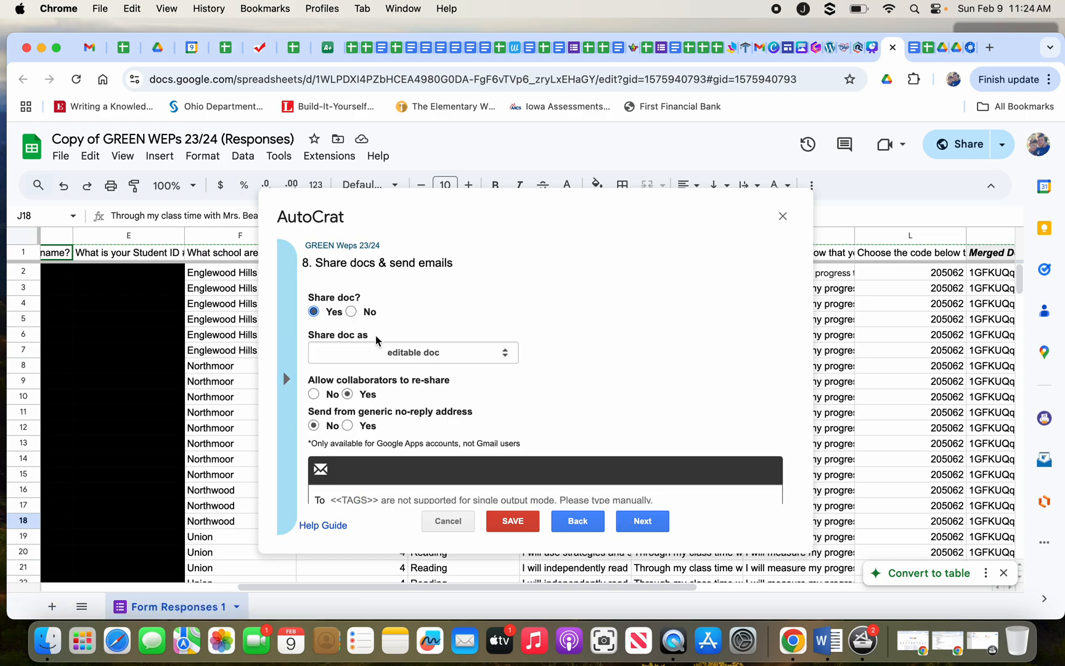
scroll(459, 399, down, 3)
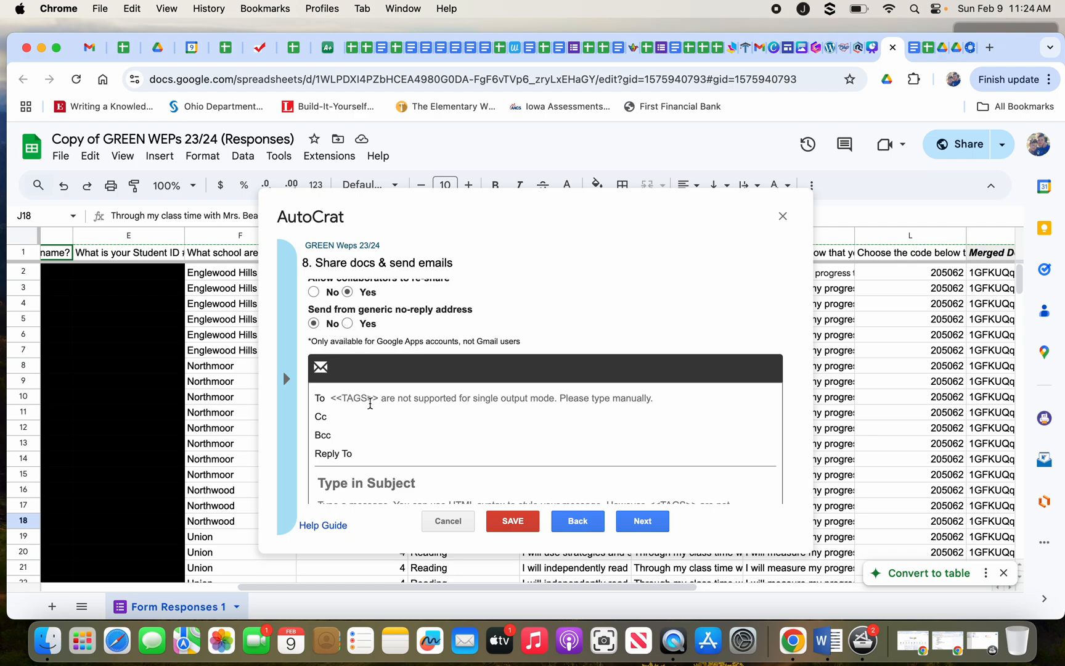
click(365, 452)
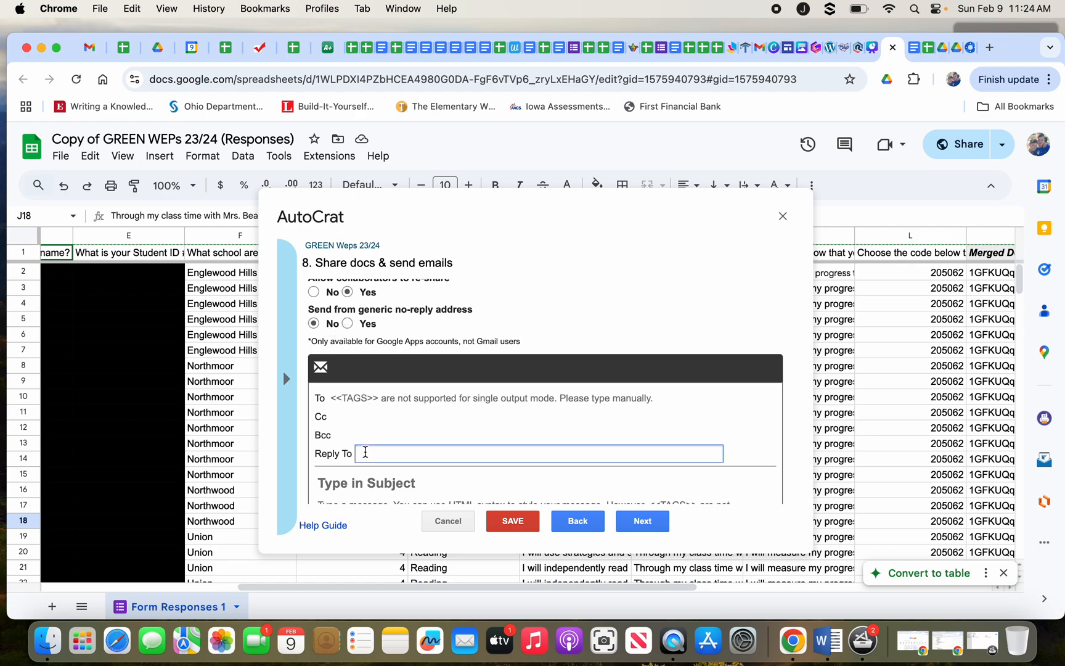
scroll(388, 447, down, 1)
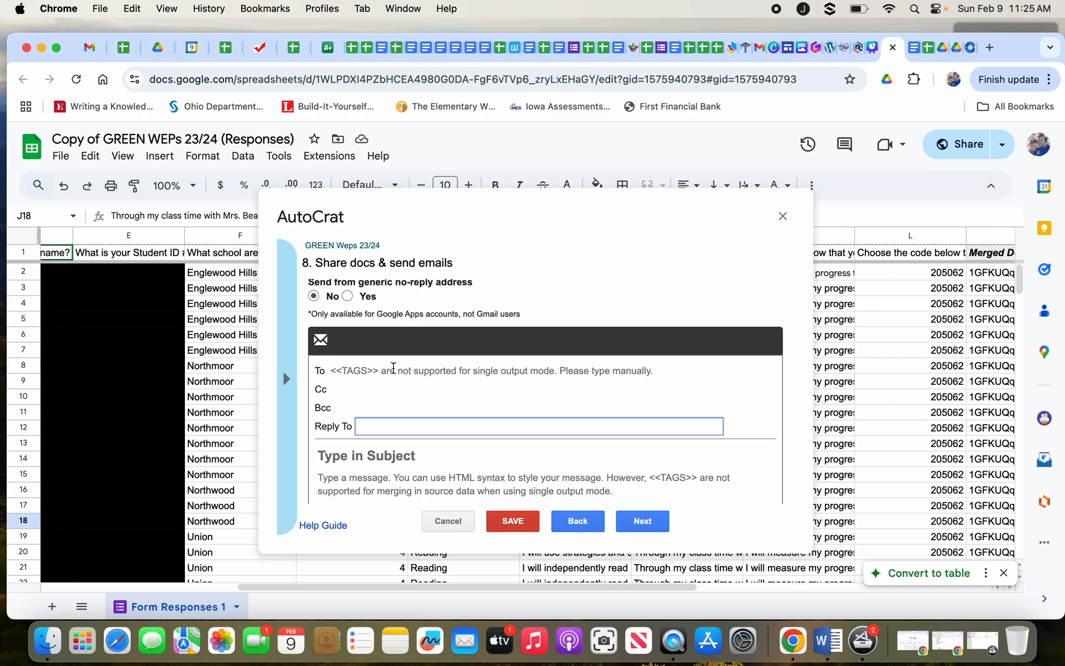
Present slide 6, 'The Magic of Autocrat', full screen from the Canva tab.
click(867, 51)
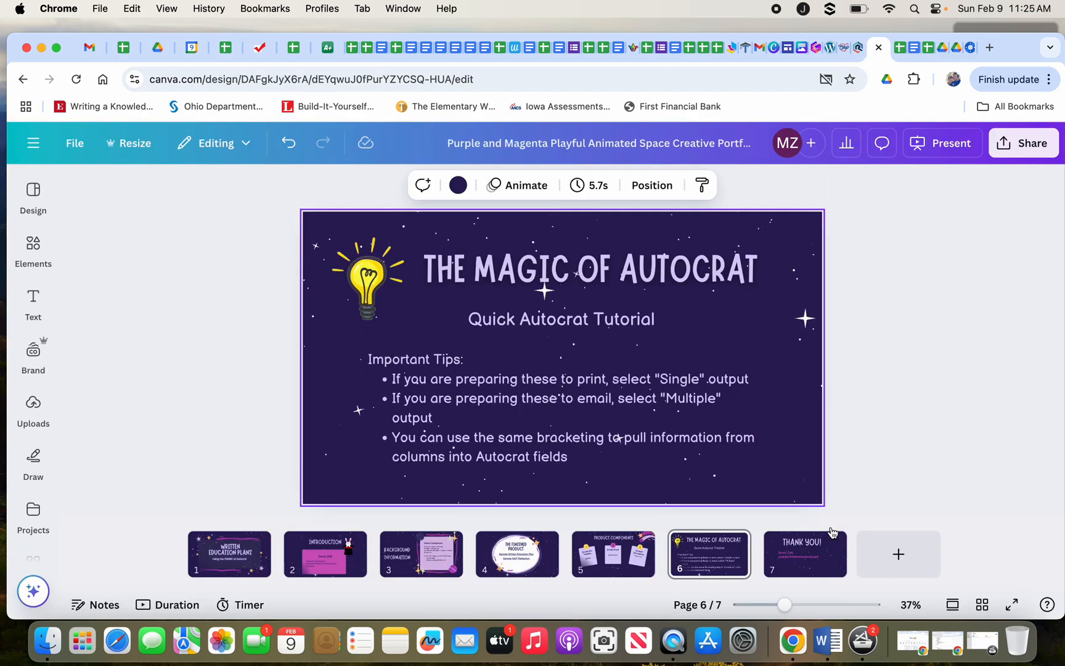
click(972, 148)
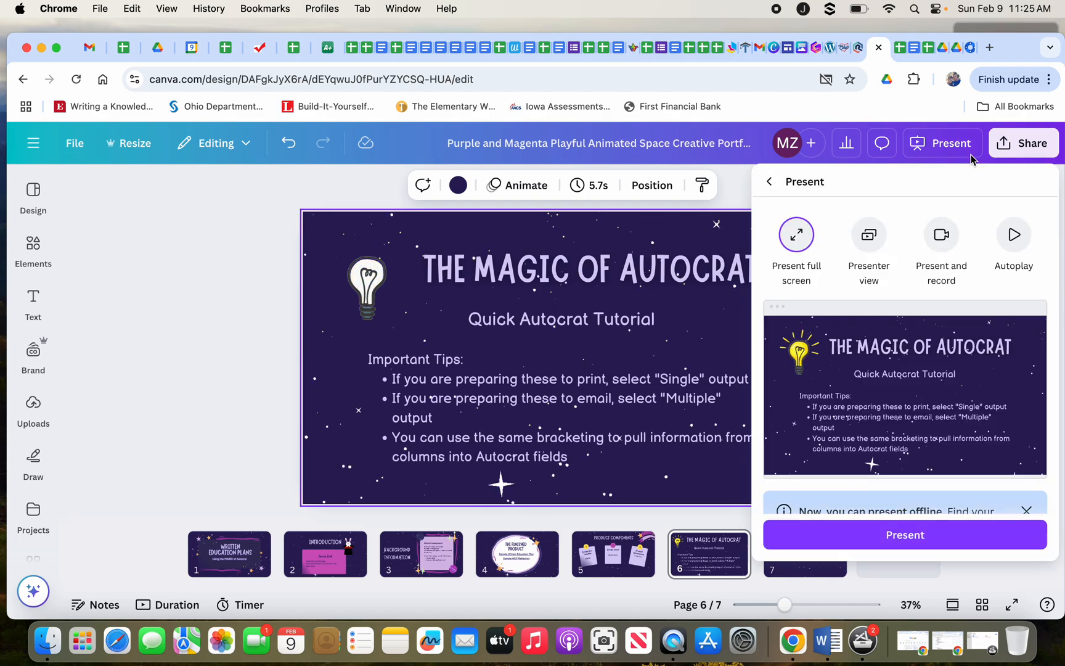
click(842, 536)
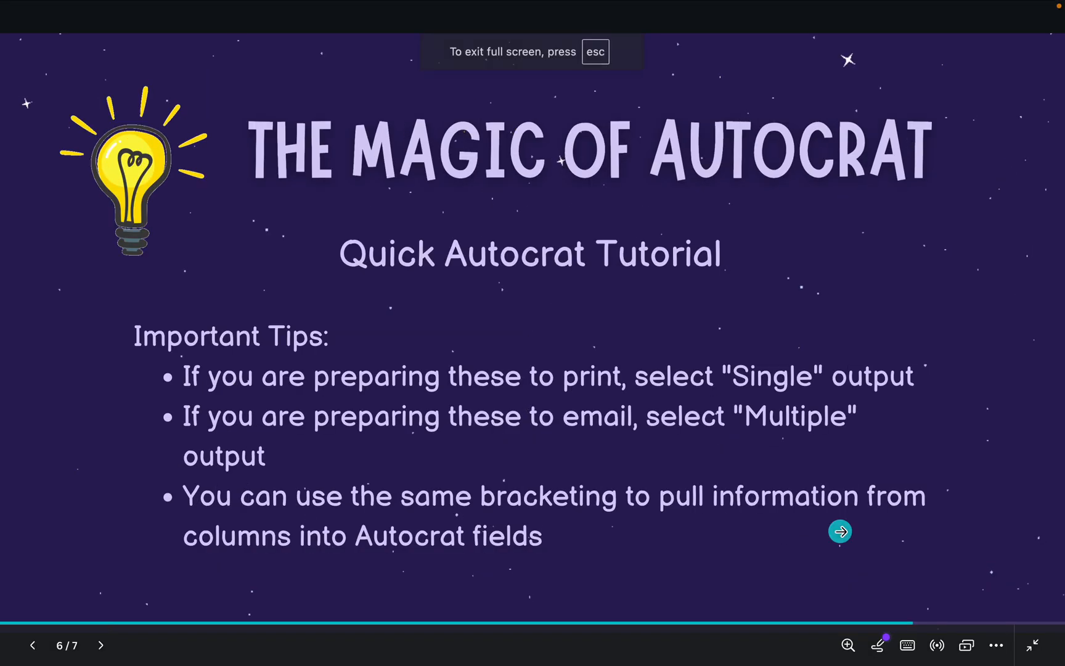